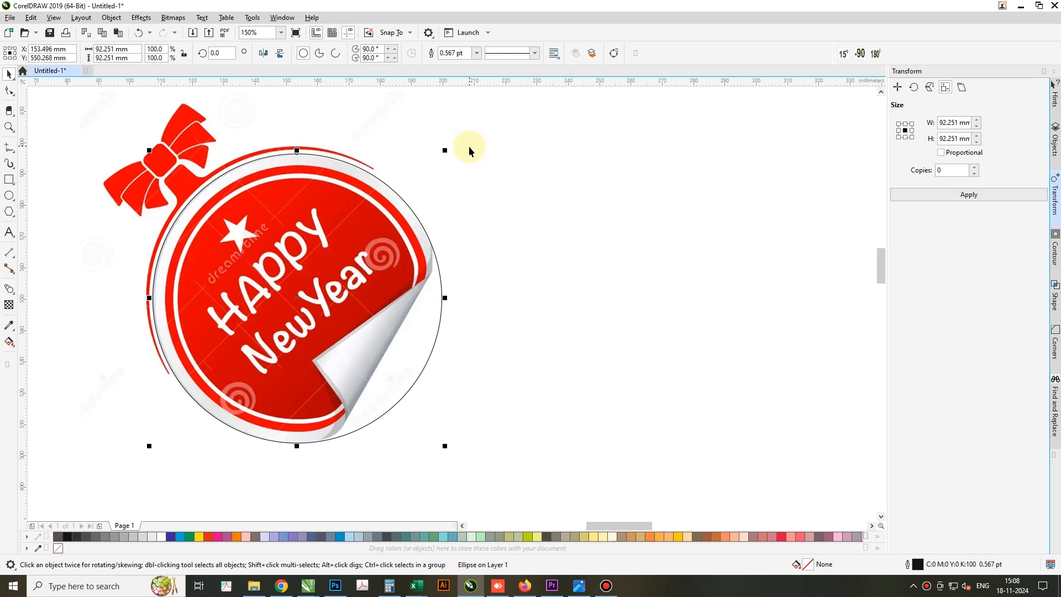
# Scale concentric copies of the circle down to the badge's rings, giving widths of about 84.49, 80.61 and 77.259 mm
pyautogui.moveTo(445, 150); pyautogui.dragTo(433, 178)
pyautogui.scroll(2, 424, 174)
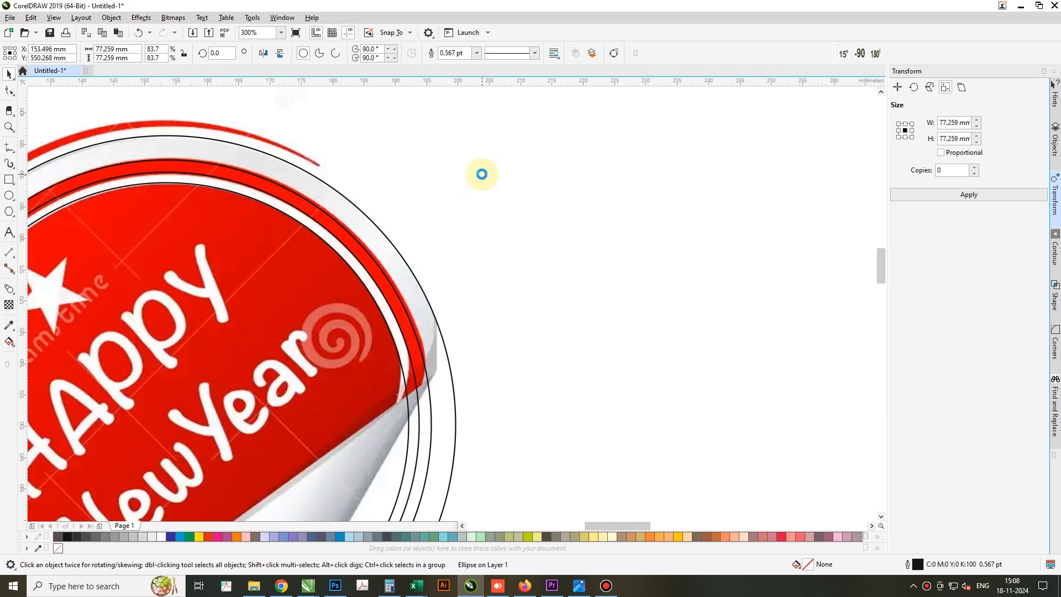
pyautogui.scroll(-4, 481, 174)
pyautogui.scroll(2, 459, 217)
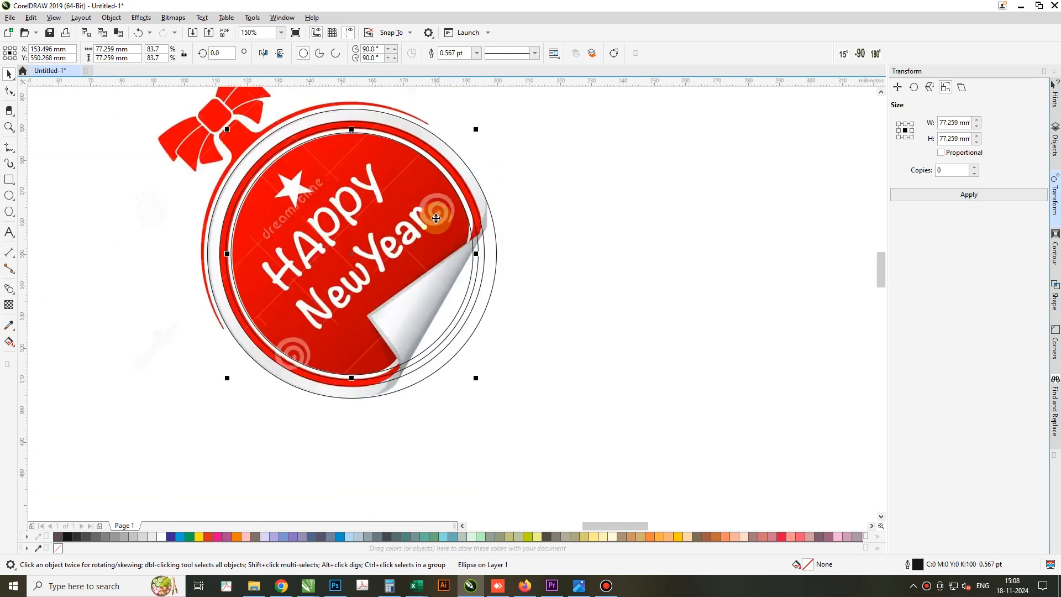
pyautogui.click(239, 170)
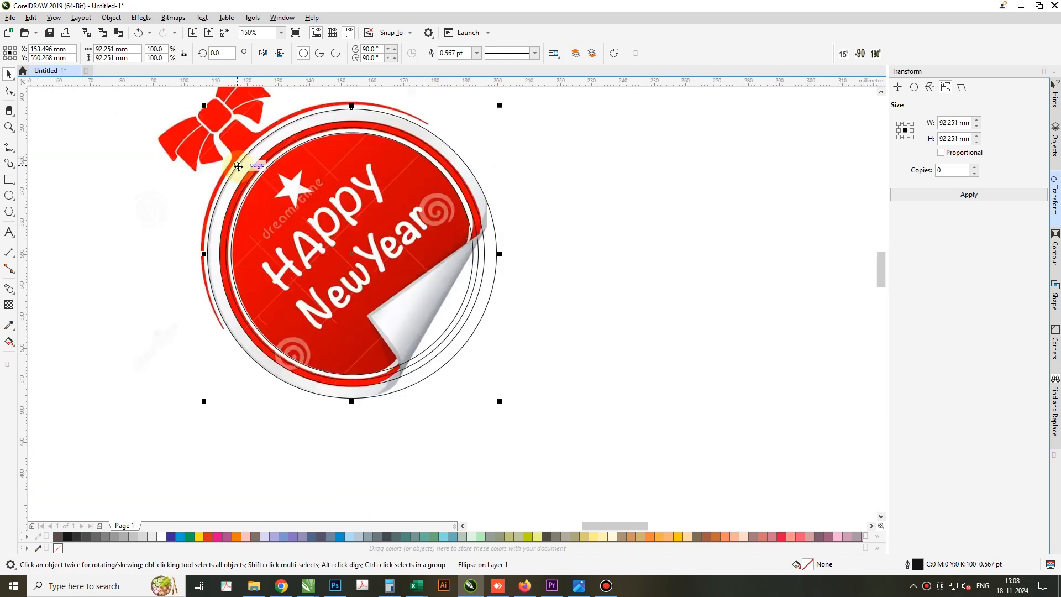
pyautogui.moveTo(205, 108); pyautogui.dragTo(196, 100)
pyautogui.hotkey('ctrl', 'z')
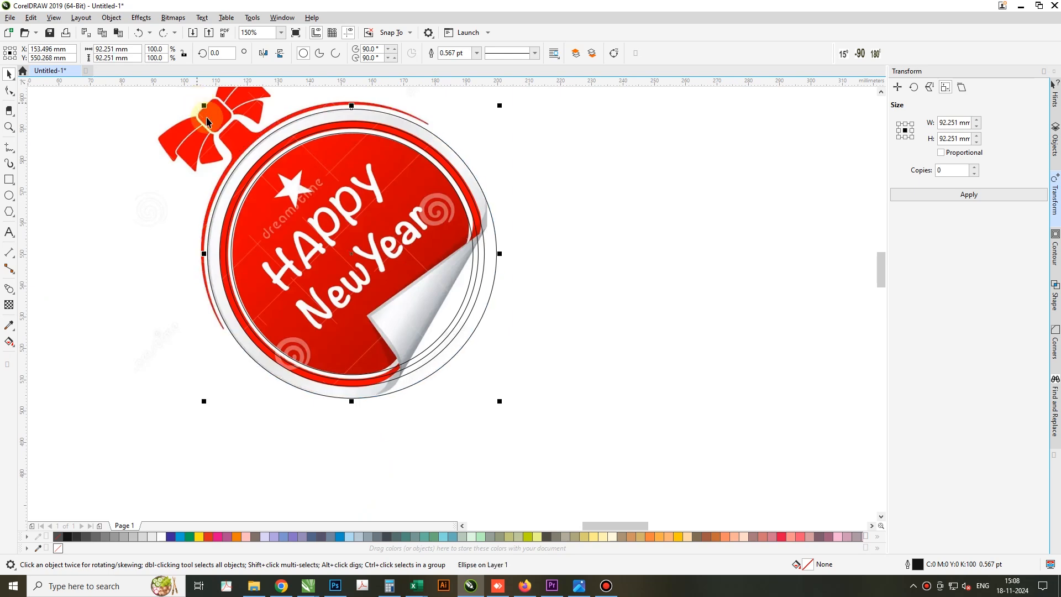
# Start a Pen path just outside the badge and run it along the straight fold edge to the fold's inner corner
pyautogui.scroll(2, 457, 280)
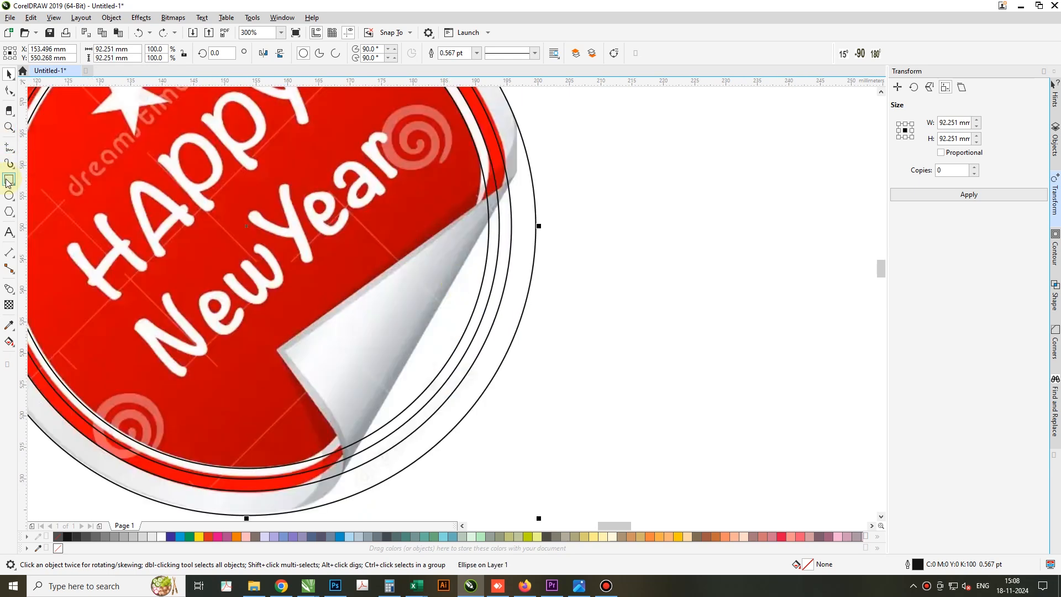
pyautogui.click(10, 149)
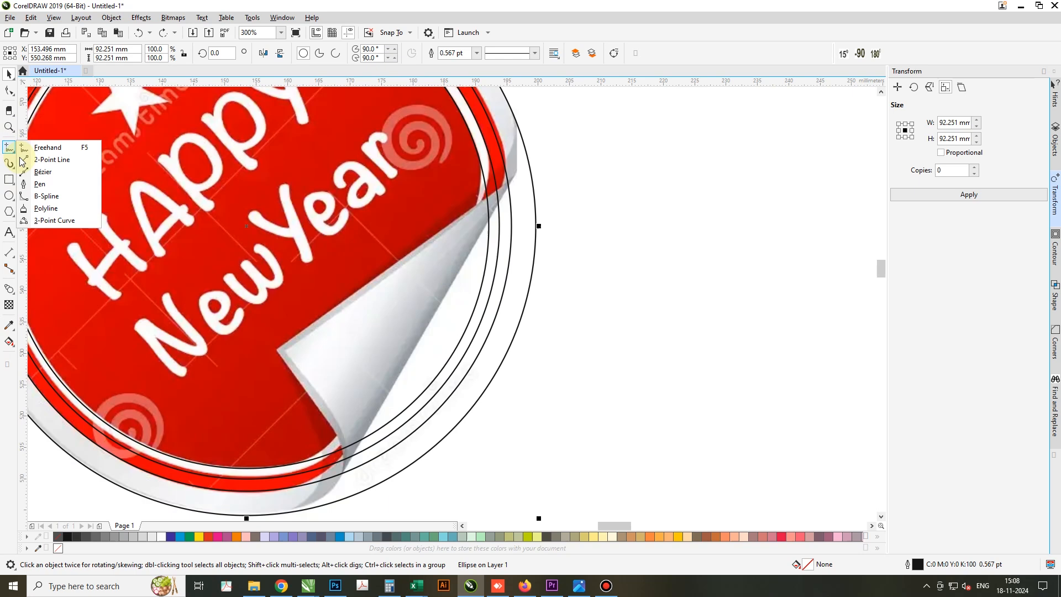
pyautogui.click(36, 184)
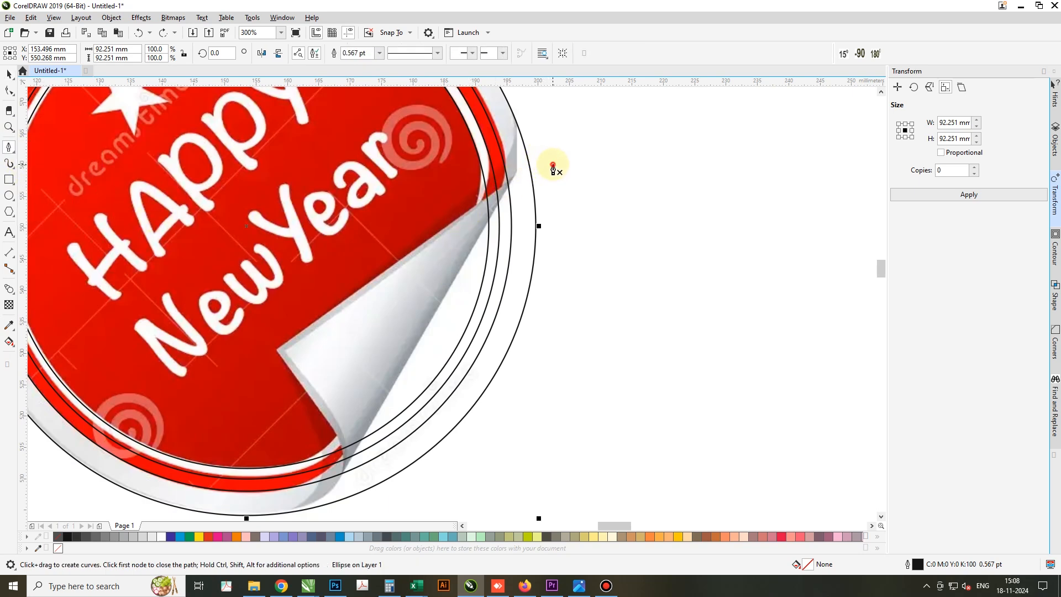
pyautogui.click(527, 173)
pyautogui.doubleClick(518, 175)
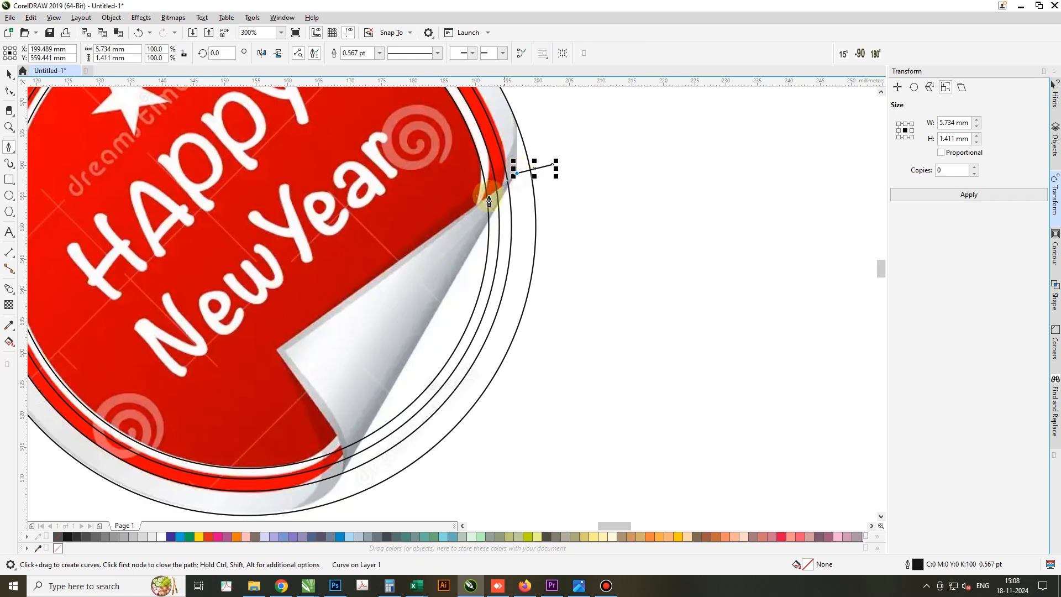
pyautogui.click(280, 353)
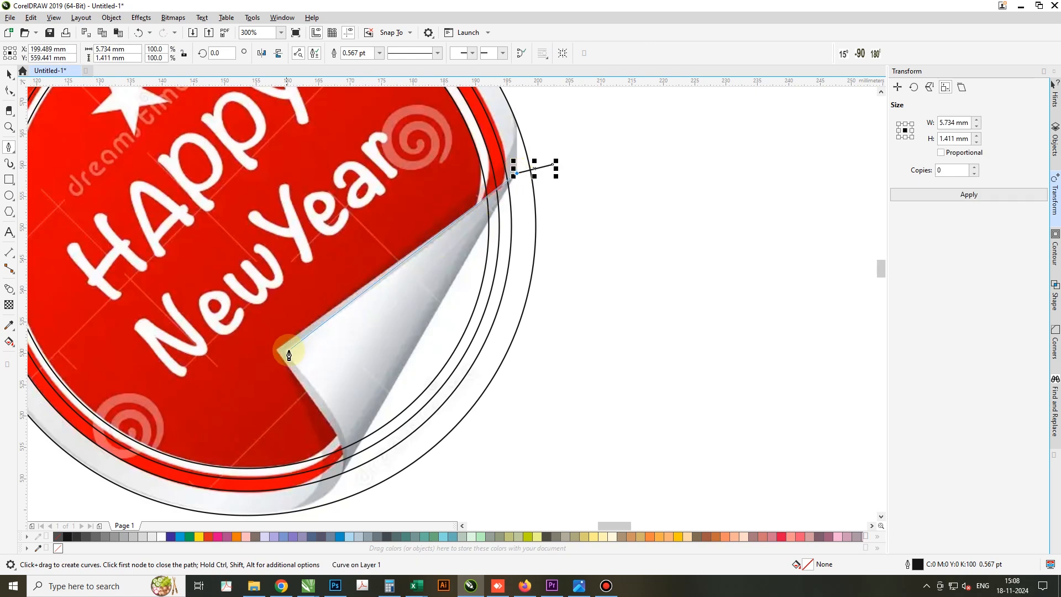
pyautogui.scroll(-3, 299, 349)
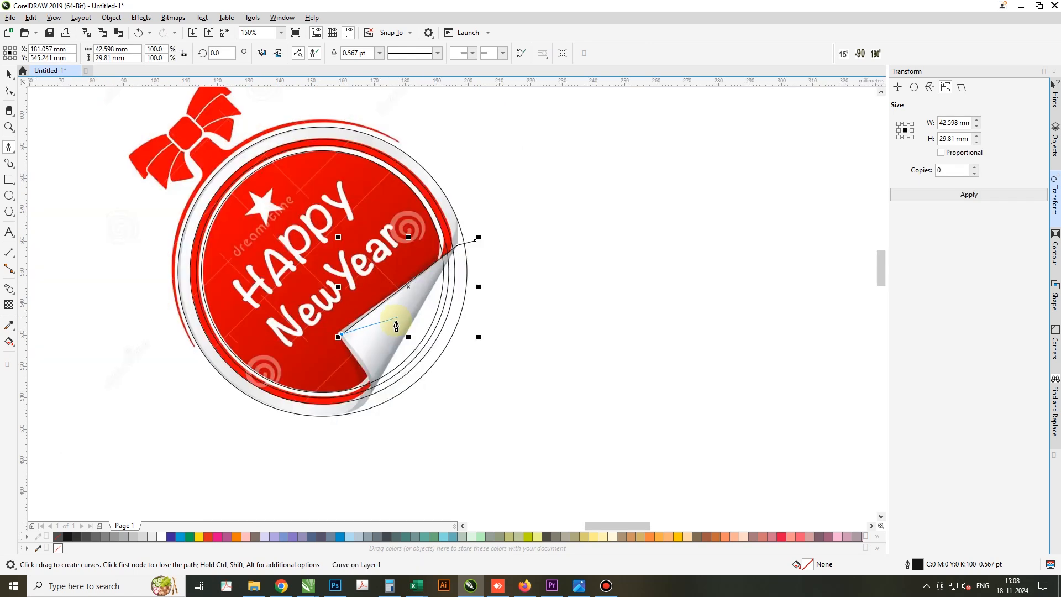
# Curve the path along the peeled edge to the outer circle, and close it around the missing corner, about 48 by 61 mm overall
pyautogui.scroll(3, 362, 412)
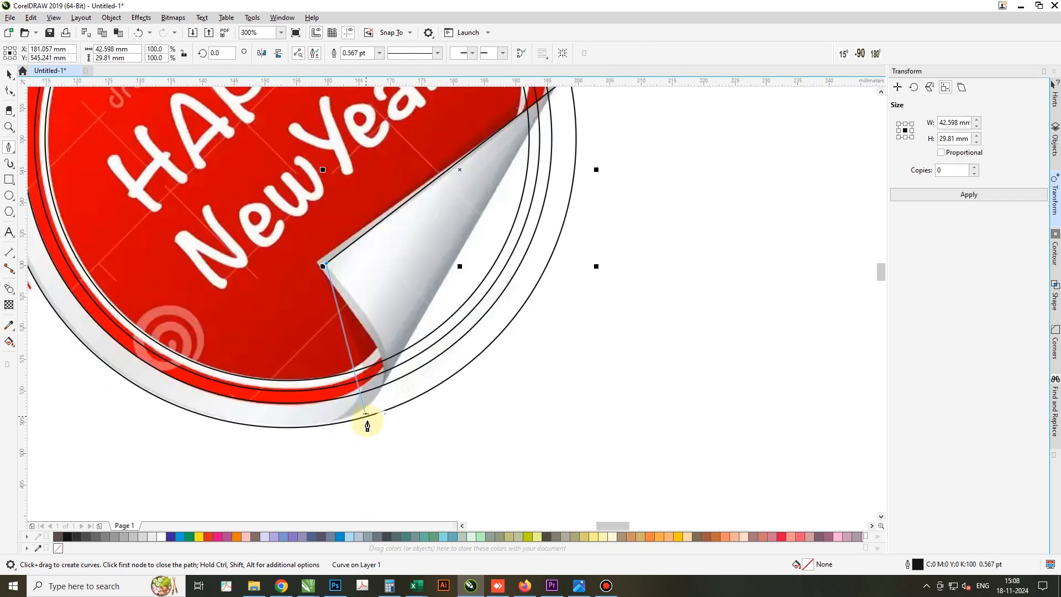
pyautogui.click(328, 425)
pyautogui.moveTo(328, 426); pyautogui.dragTo(198, 457)
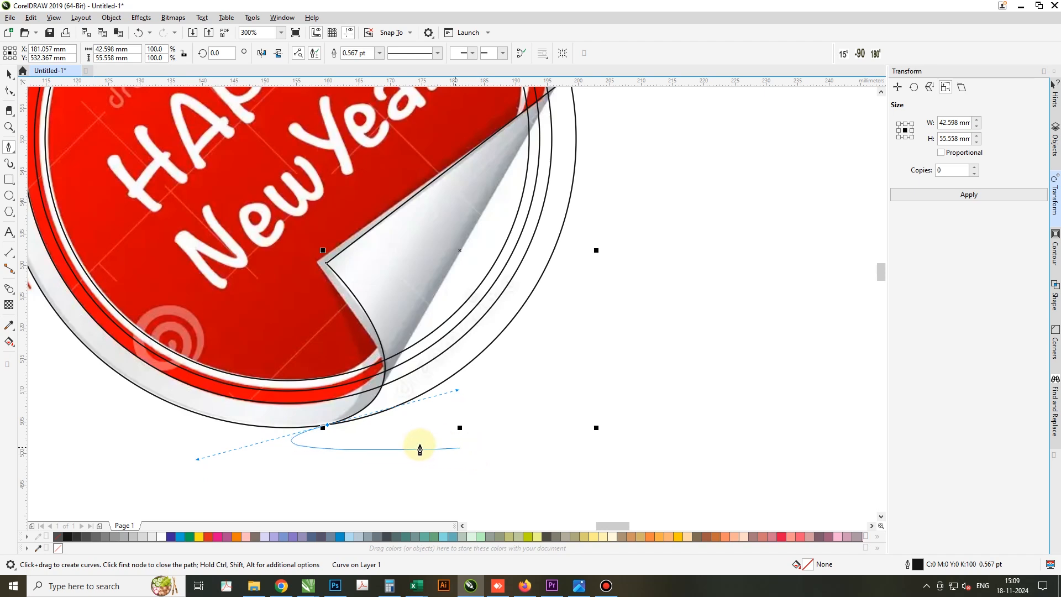
pyautogui.scroll(-1, 528, 461)
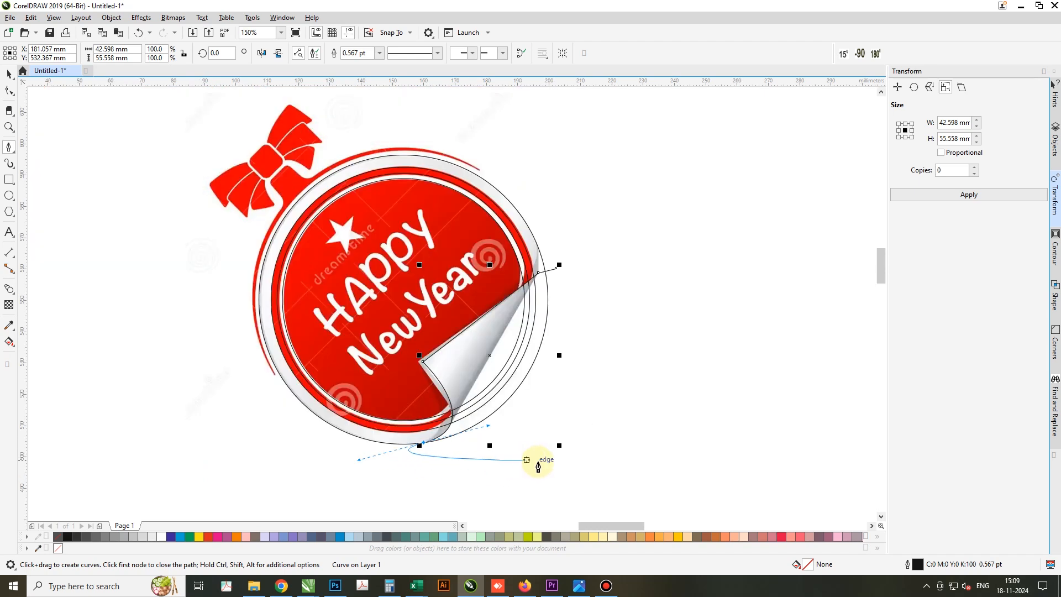
pyautogui.click(562, 460)
pyautogui.click(563, 278)
pyautogui.click(557, 270)
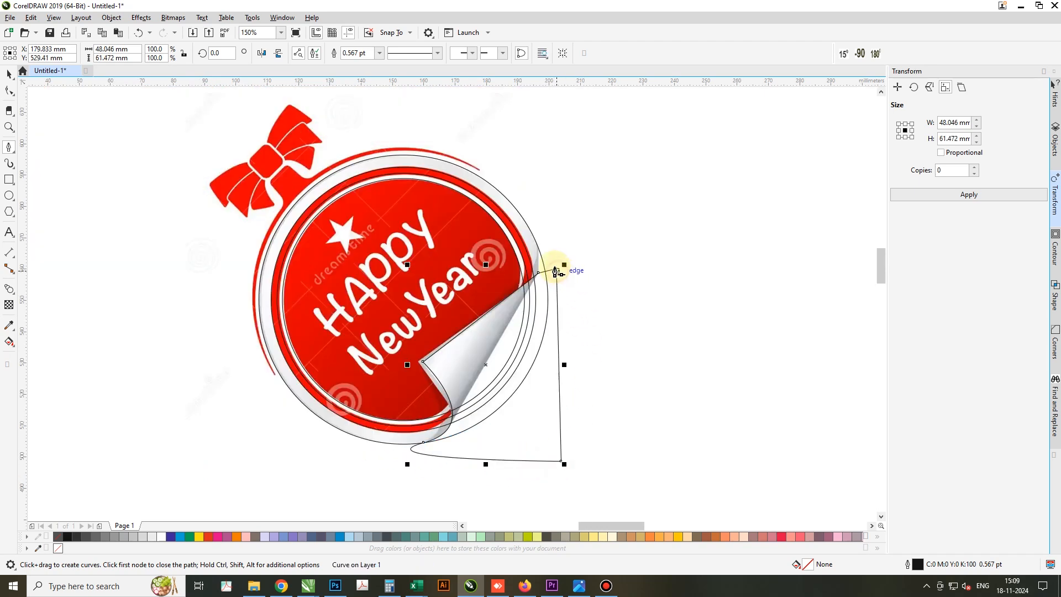
# Adjust the fold path's node where the straight fold edge meets the outer circle
pyautogui.scroll(1, 554, 266)
pyautogui.press('space')
pyautogui.press('F10')
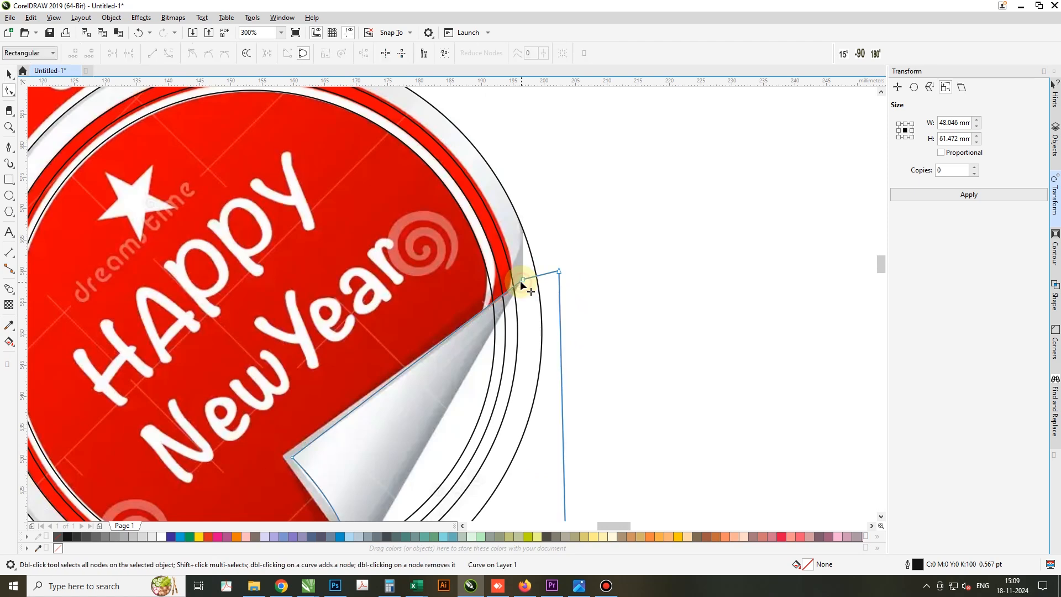
pyautogui.click(522, 279)
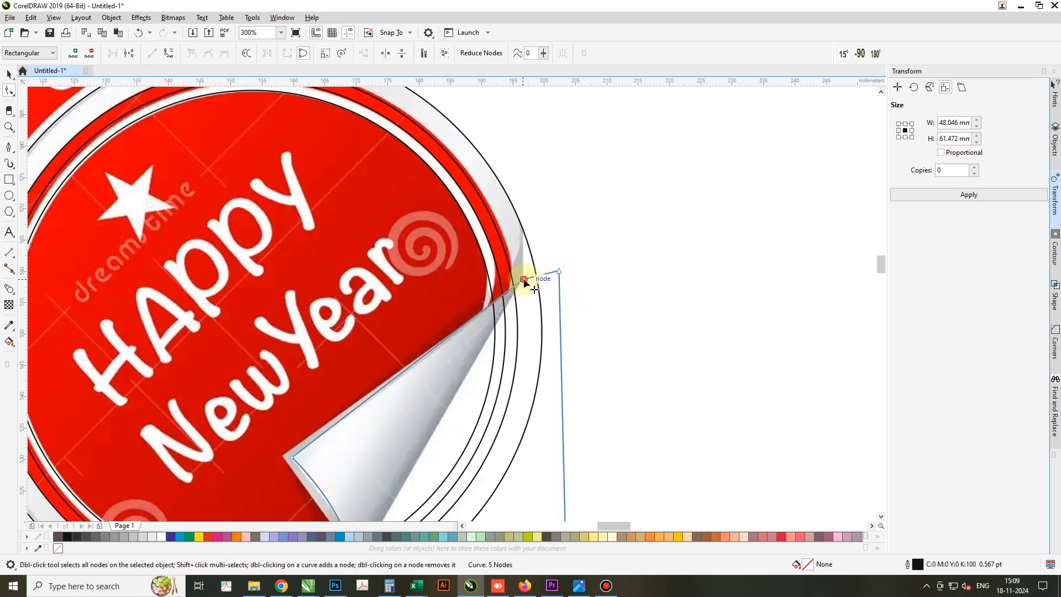
pyautogui.scroll(-1, 514, 256)
pyautogui.press('space')
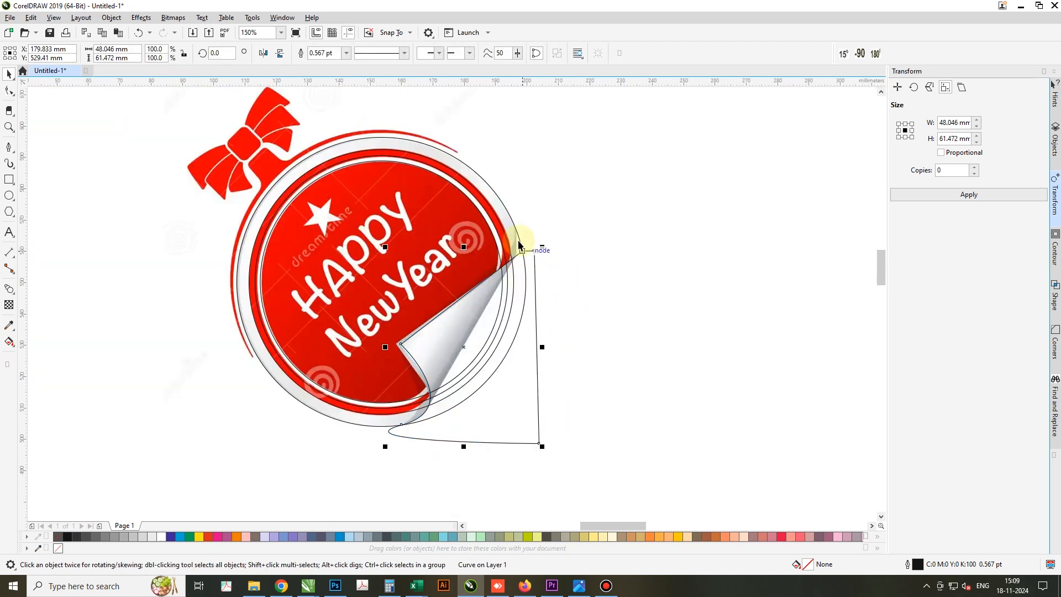
# Set the nudge distance to 110 mm and move the outer circle and fold path together that distance to the right
pyautogui.keyDown('shift'); pyautogui.click(516, 234); pyautogui.keyUp('shift')
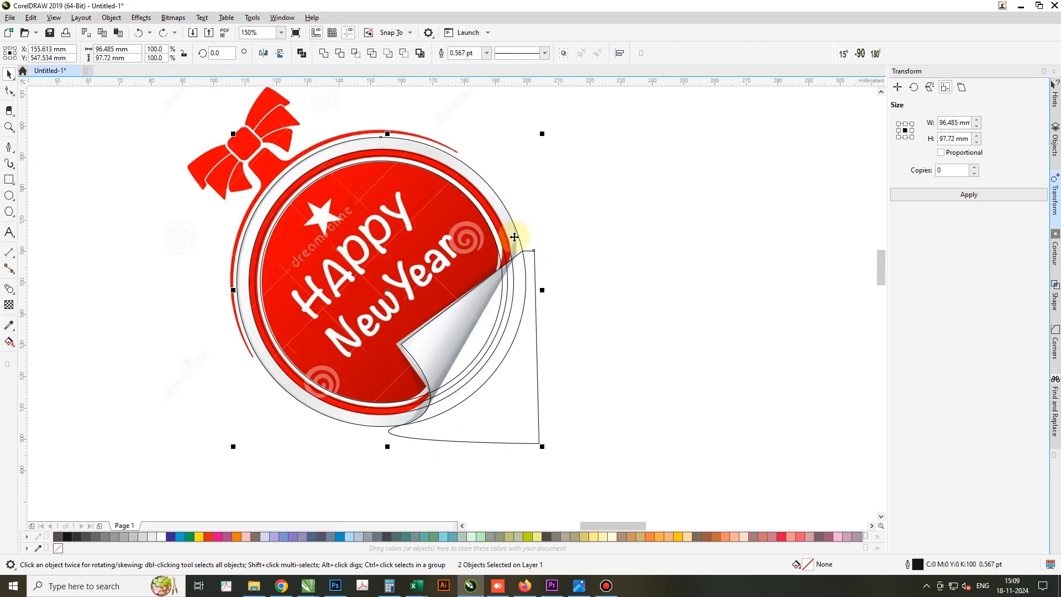
pyautogui.click(685, 249)
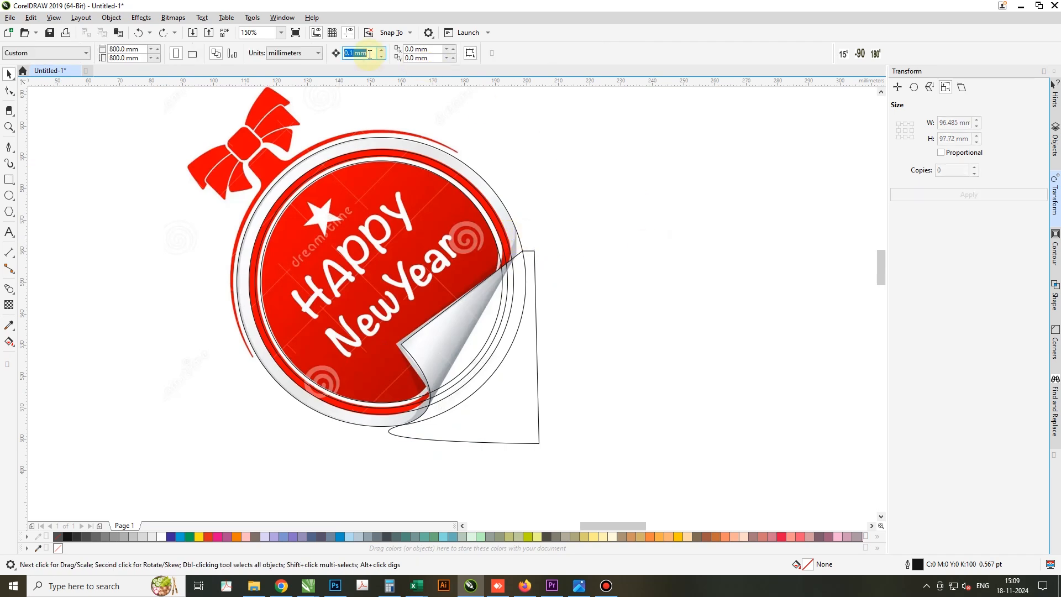
pyautogui.click(509, 415)
pyautogui.keyDown('shift'); pyautogui.click(495, 194); pyautogui.keyUp('shift')
pyautogui.press('Right')
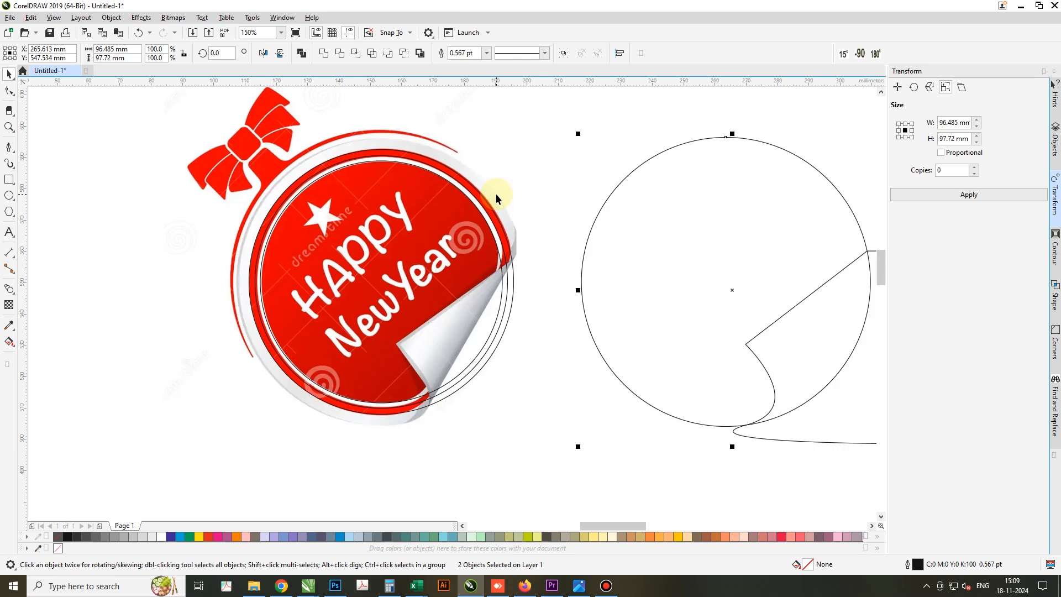
# Smart Fill the overlap of the circle and fold path in blue-grey, and delete the original fold path
pyautogui.scroll(-2, 343, 223)
pyautogui.scroll(2, 444, 269)
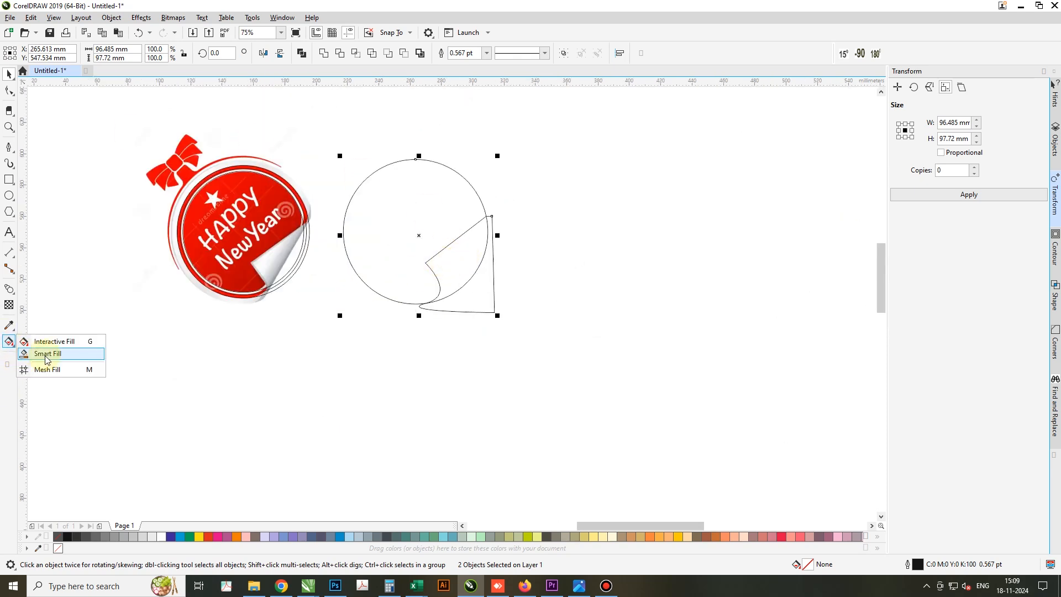
pyautogui.click(44, 342)
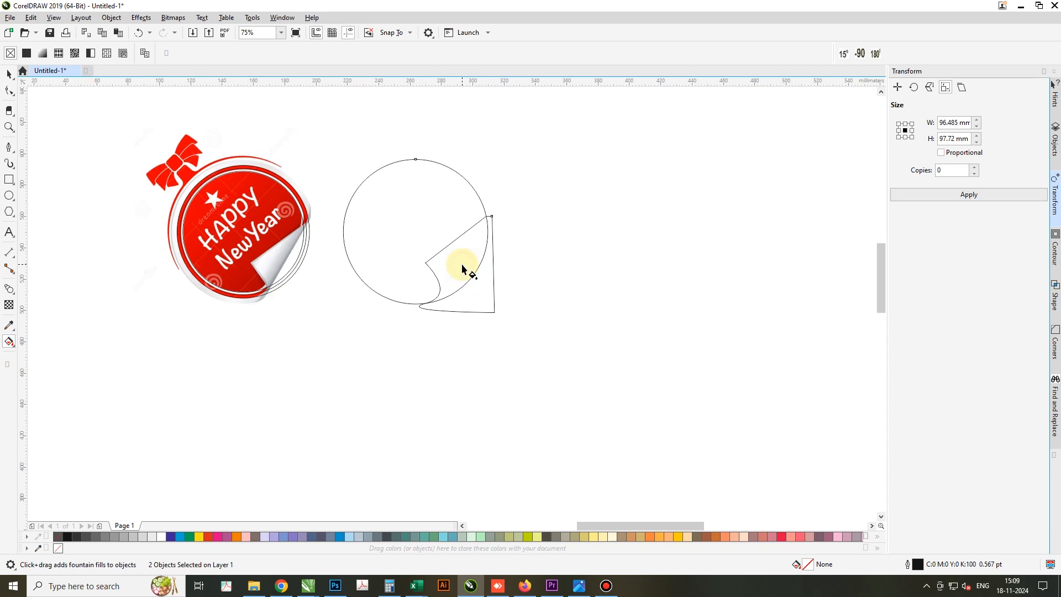
pyautogui.click(9, 343)
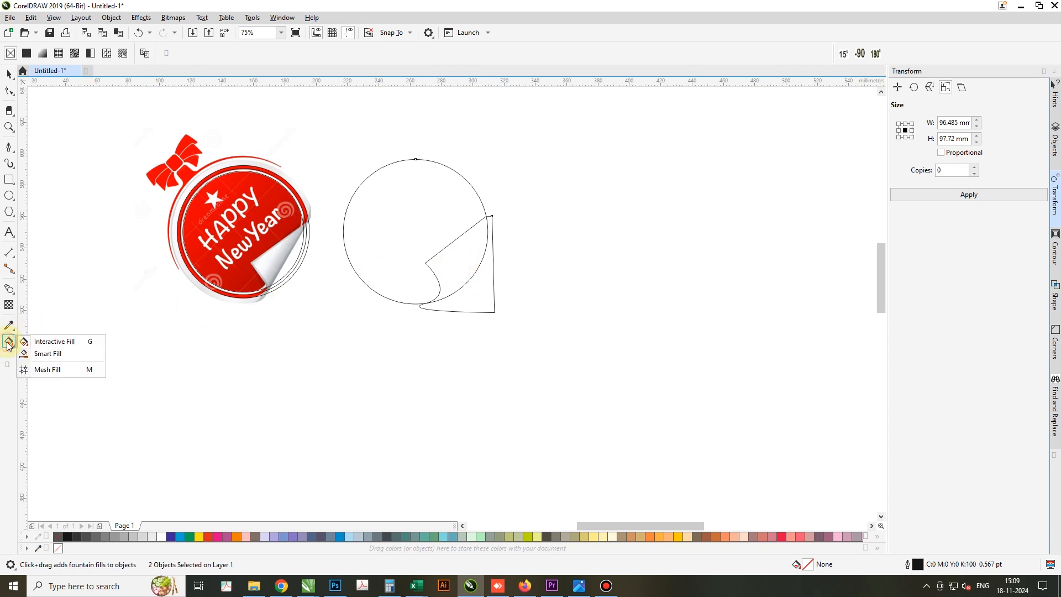
pyautogui.click(62, 354)
pyautogui.click(447, 267)
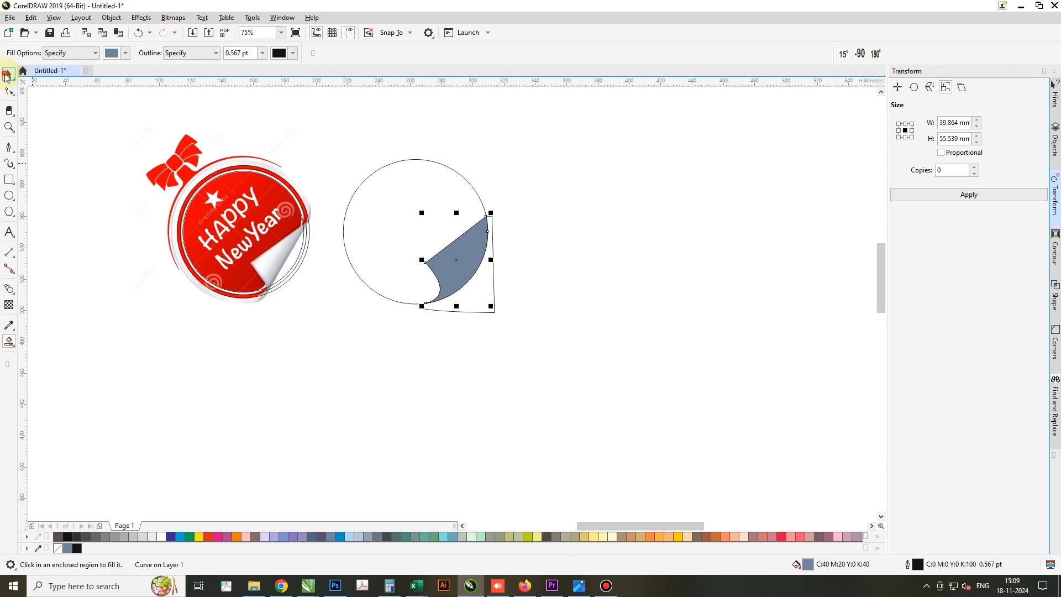
pyautogui.click(8, 75)
pyautogui.click(474, 297)
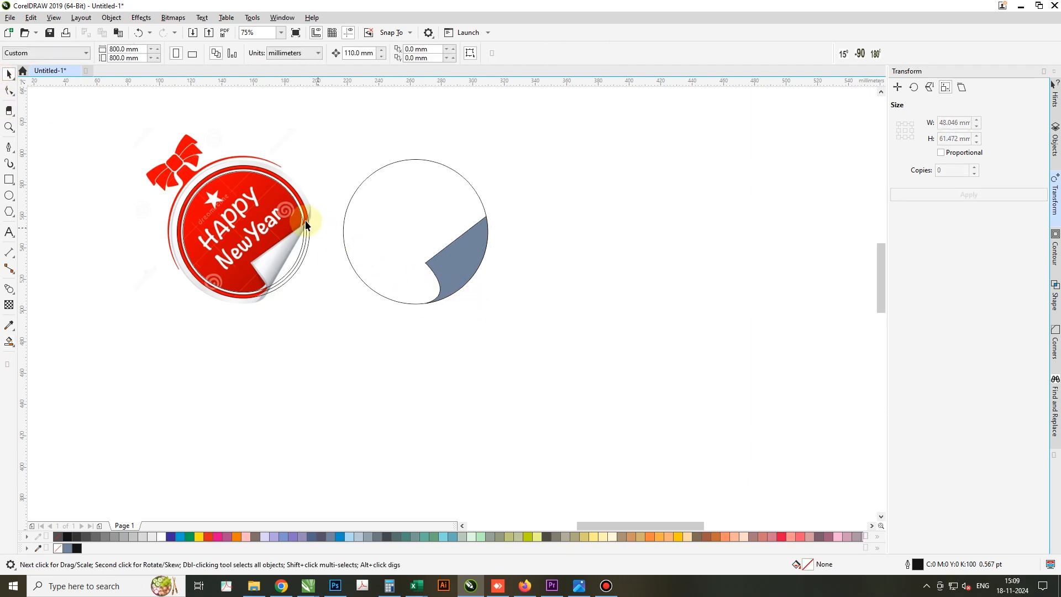
# Move the three inner circles 110 mm to the right into the outer circle beside the reference badge
pyautogui.scroll(2, 306, 223)
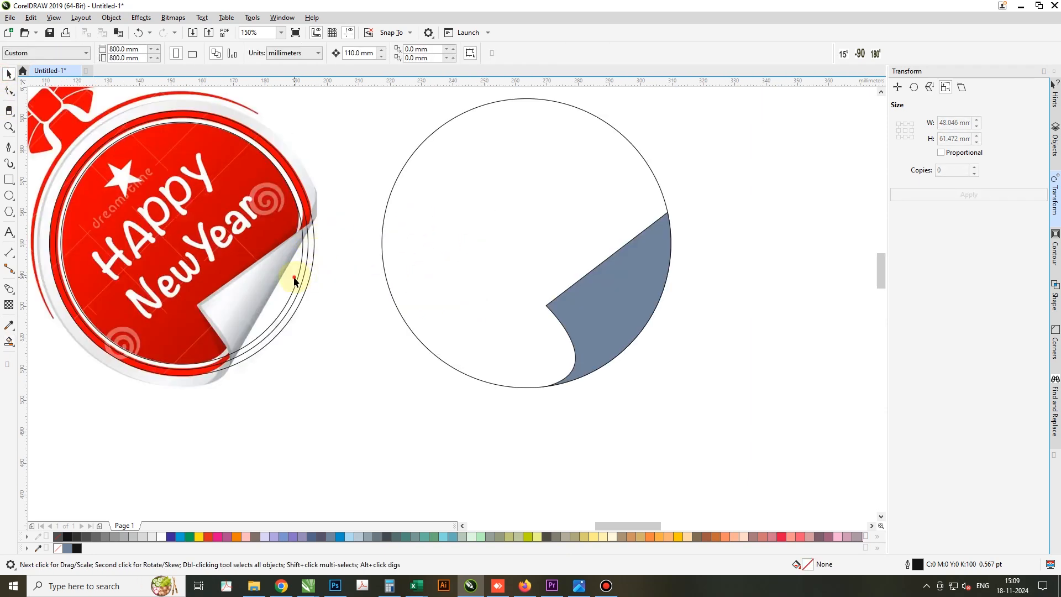
pyautogui.keyDown('shift'); pyautogui.click(315, 181); pyautogui.keyUp('shift')
pyautogui.press('Right')
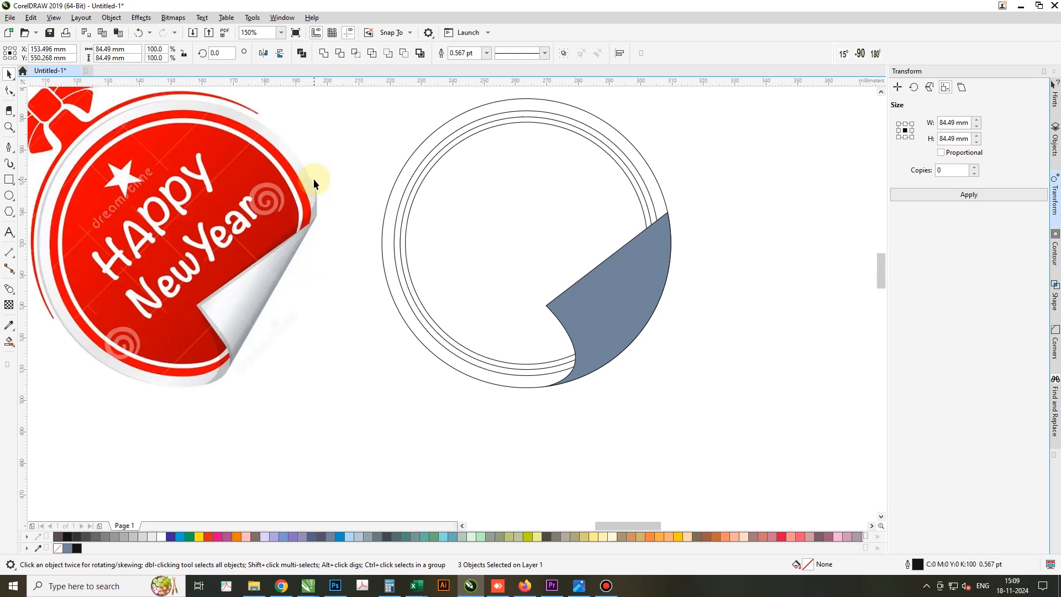
pyautogui.click(547, 408)
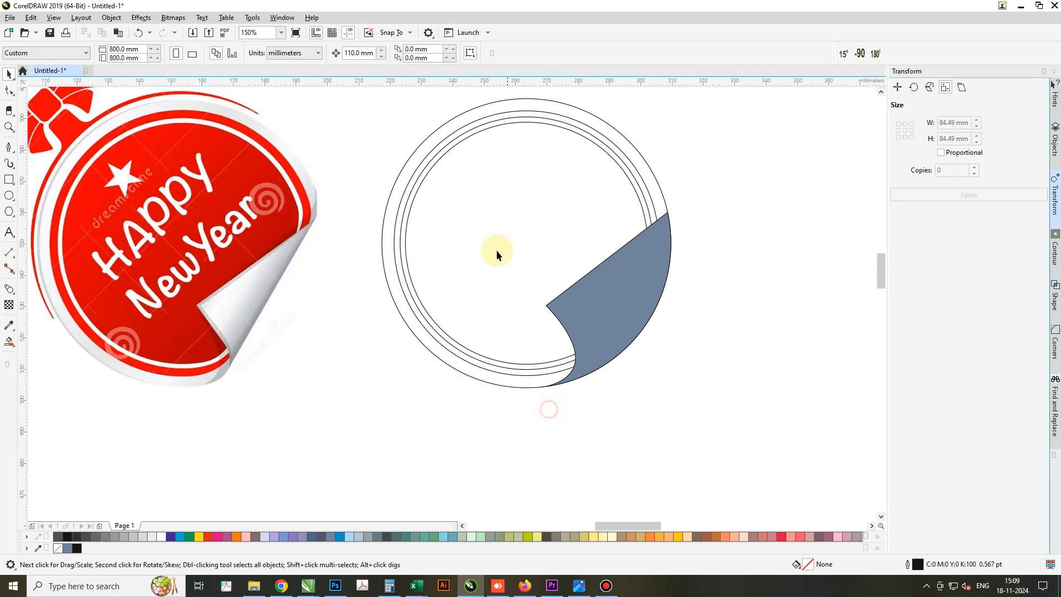
# Duplicate the innermost circle and nudge one copy 110 mm left onto the reference badge
pyautogui.click(497, 250)
pyautogui.moveTo(454, 239); pyautogui.dragTo(730, 248)
pyautogui.hotkey('ctrl', 'z')
pyautogui.press('KP_Add')
pyautogui.press('Left')
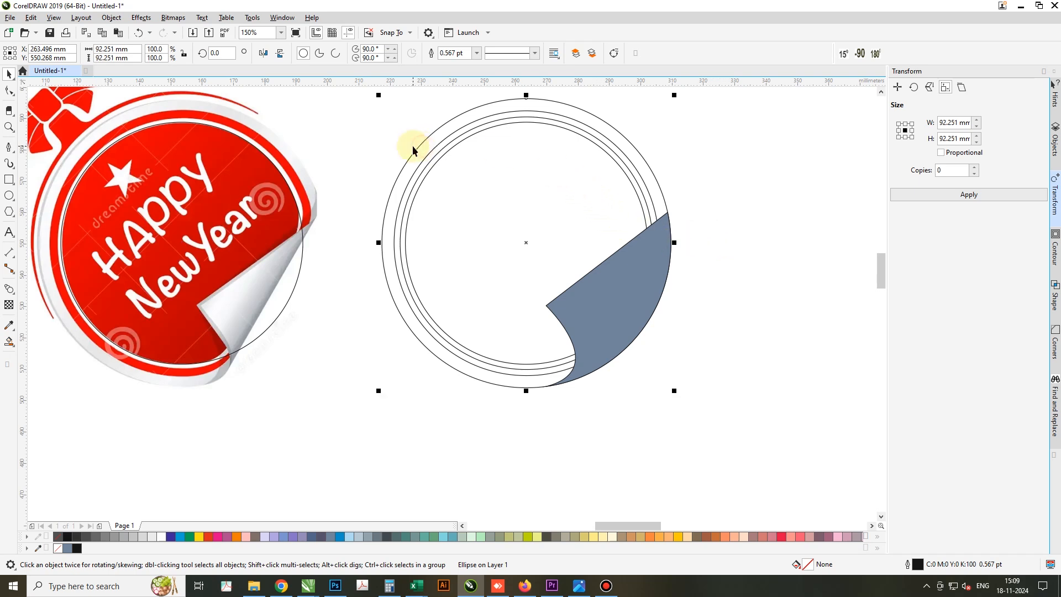
# Fill the four concentric circles from the outside in with 10% black, red, white and red
pyautogui.click(152, 536)
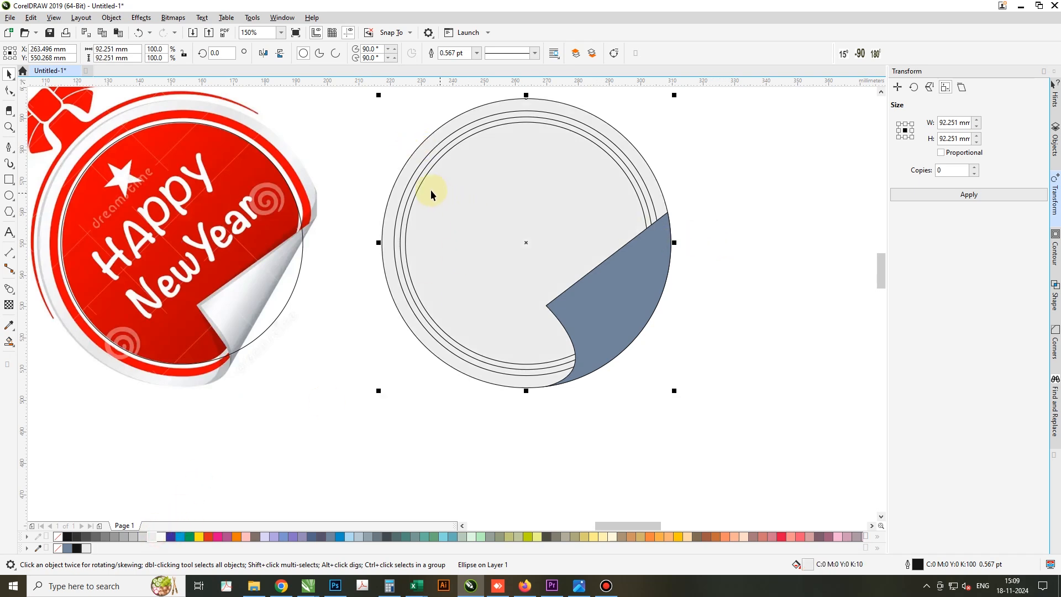
pyautogui.click(406, 190)
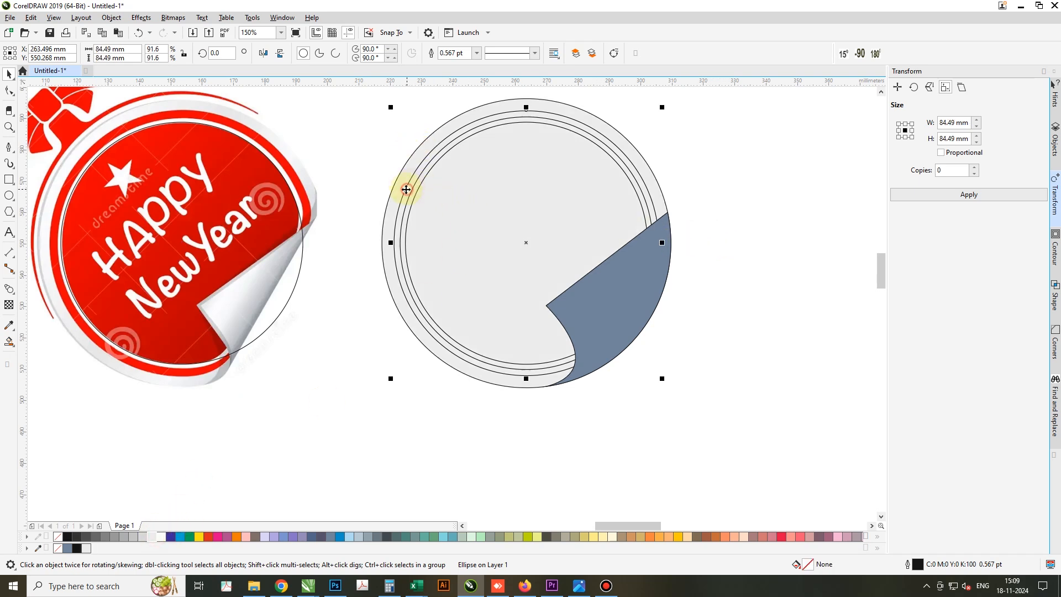
pyautogui.click(205, 537)
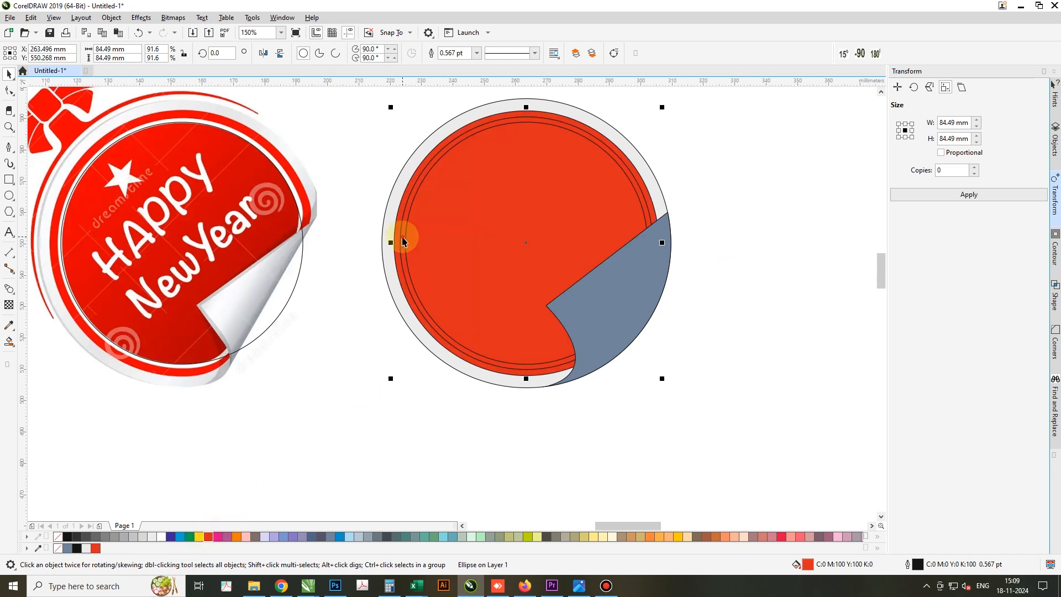
pyautogui.click(403, 241)
pyautogui.click(161, 536)
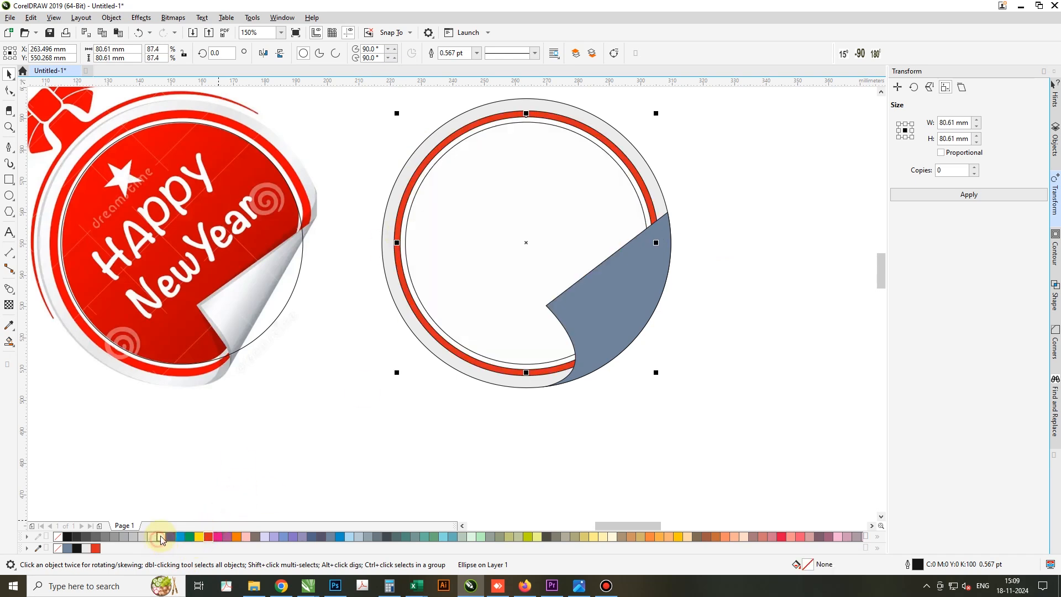
pyautogui.click(409, 261)
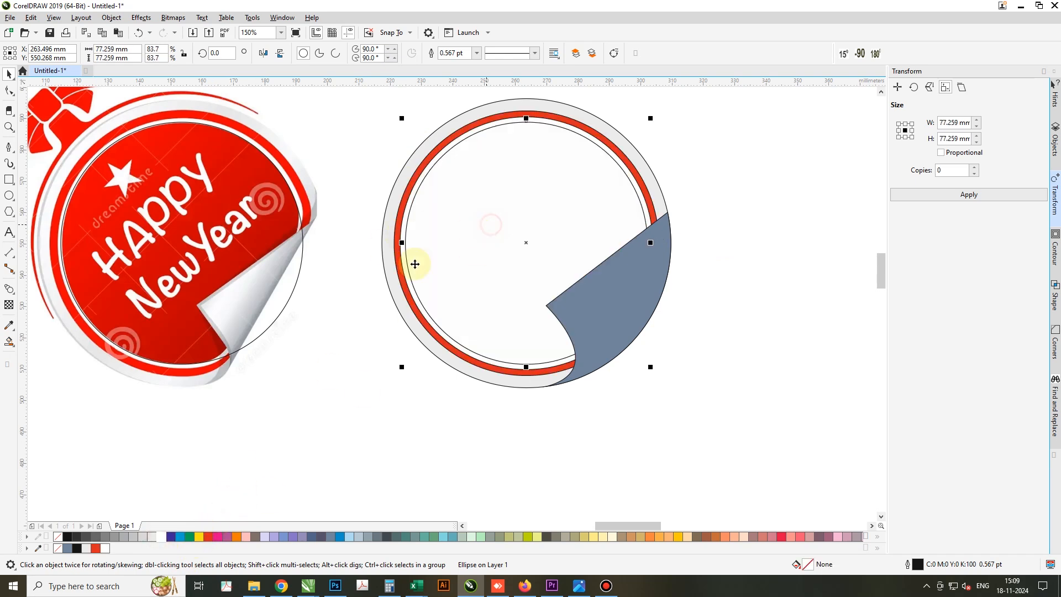
pyautogui.click(213, 537)
pyautogui.click(605, 406)
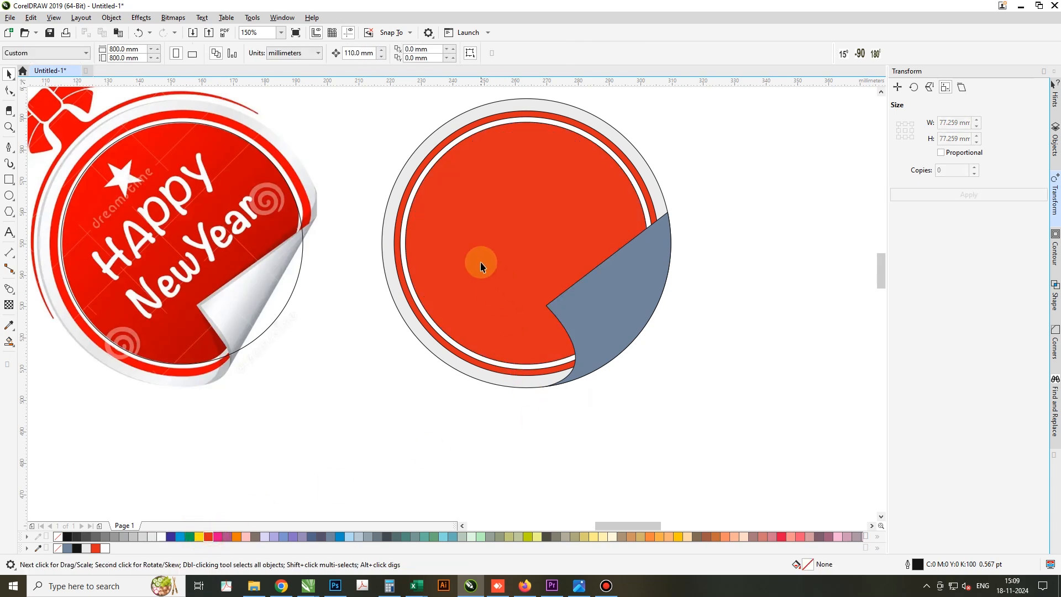
# Remove the outlines from the four filled concentric circles
pyautogui.moveTo(481, 263); pyautogui.dragTo(410, 392)
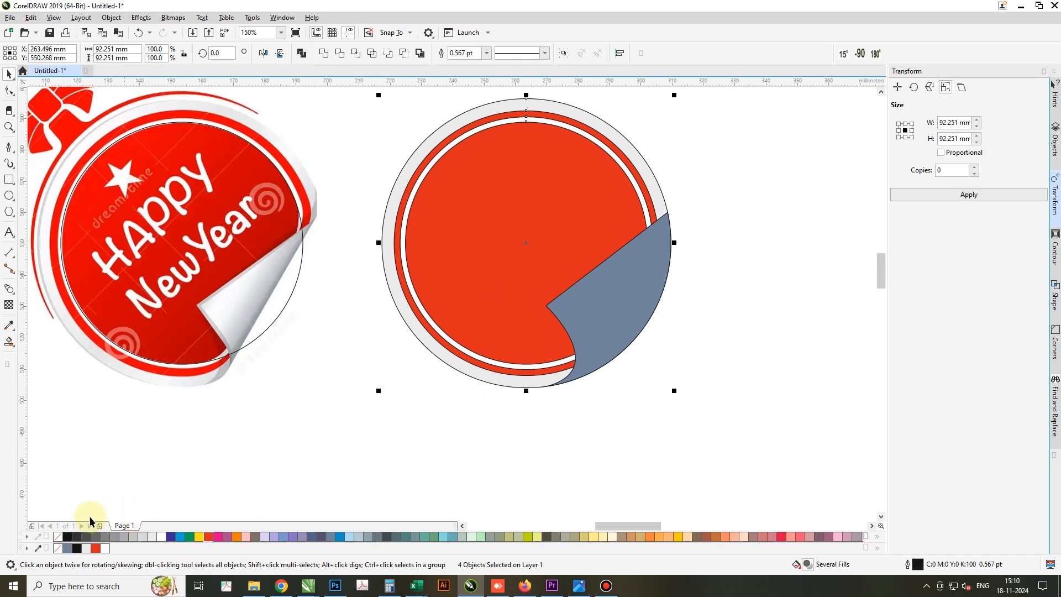
pyautogui.rightClick(55, 536)
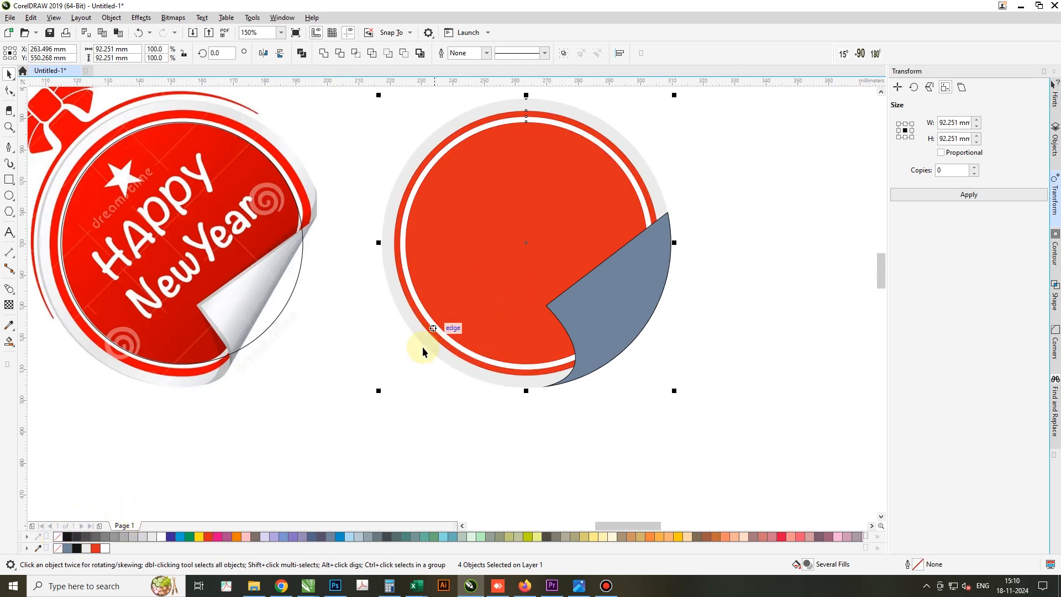
# Enlarge the circle on the reference badge to about 92.6 mm and add a slightly larger copy of about 93.8 mm
pyautogui.click(245, 334)
pyautogui.scroll(-2, 145, 265)
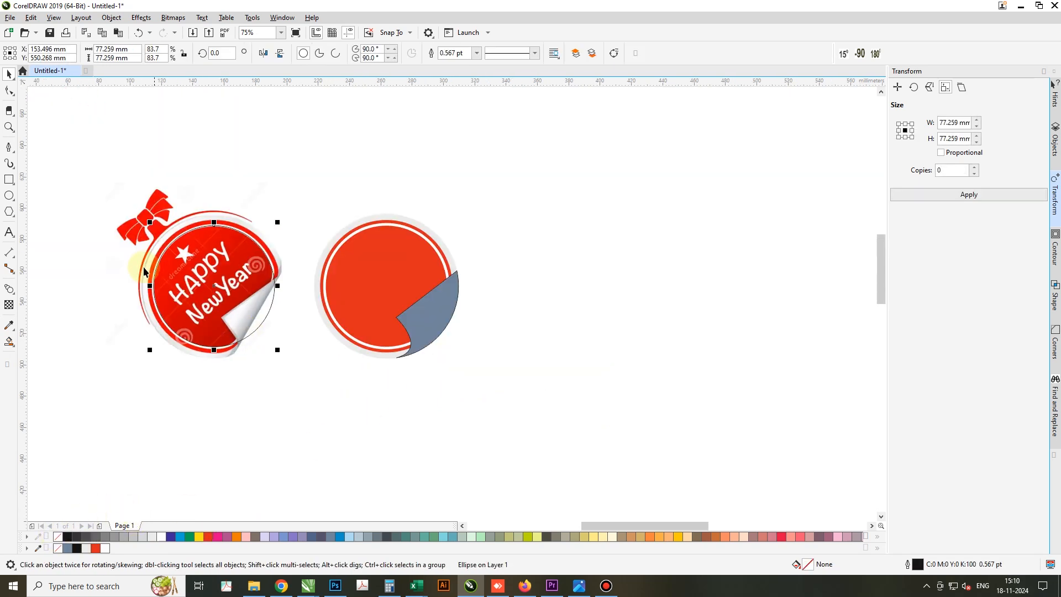
pyautogui.scroll(2, 148, 257)
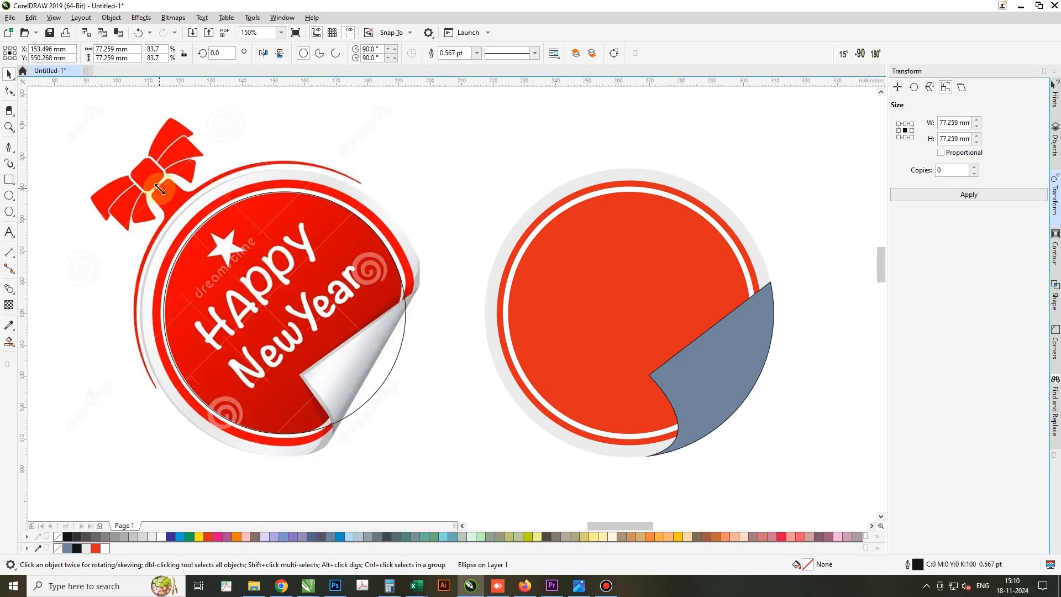
pyautogui.moveTo(159, 189); pyautogui.dragTo(120, 159)
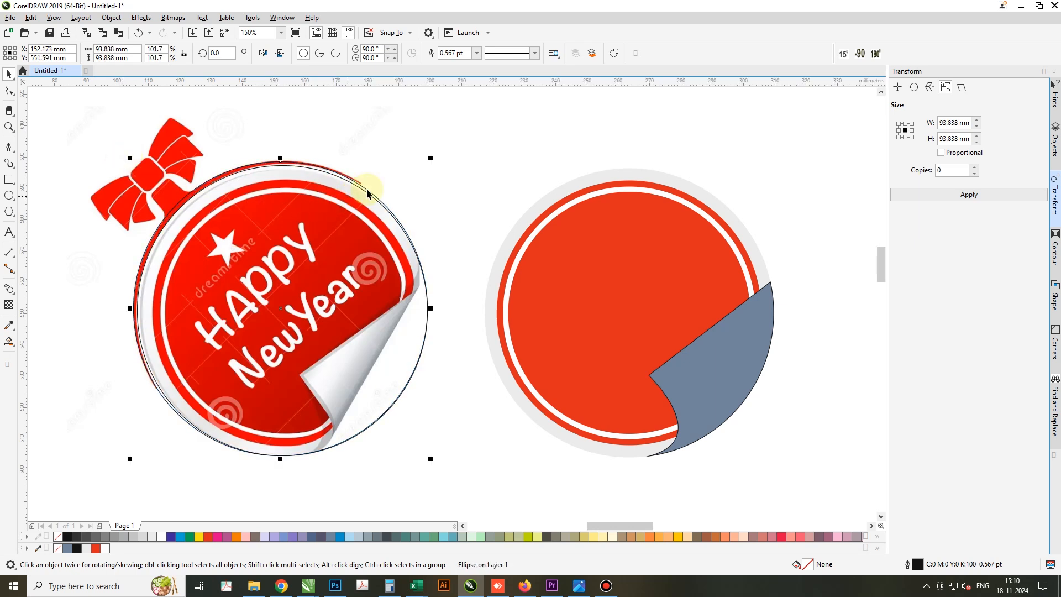
# Resize the copied circle to about 91.9 by 92.5 mm so its edge follows the thin red arc outside the badge
pyautogui.scroll(2, 381, 184)
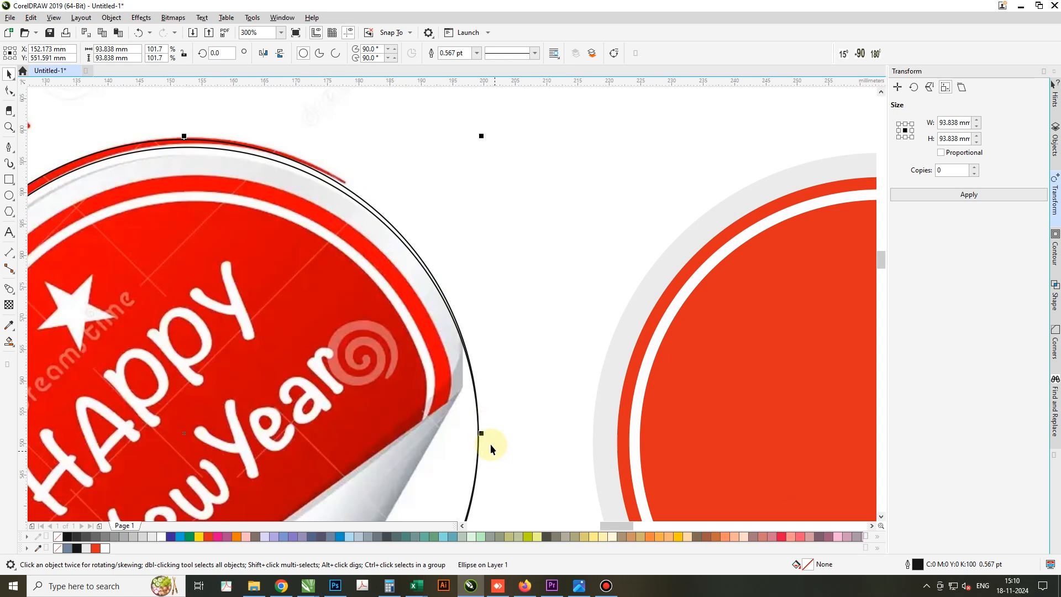
pyautogui.moveTo(481, 434); pyautogui.dragTo(464, 435)
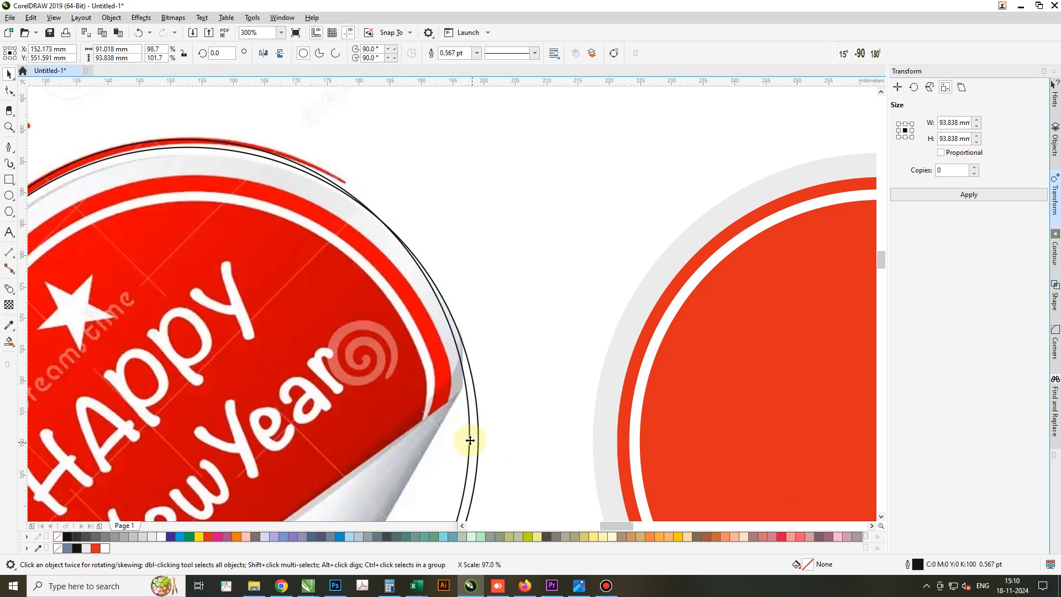
pyautogui.scroll(-4, 429, 268)
pyautogui.scroll(2, 362, 333)
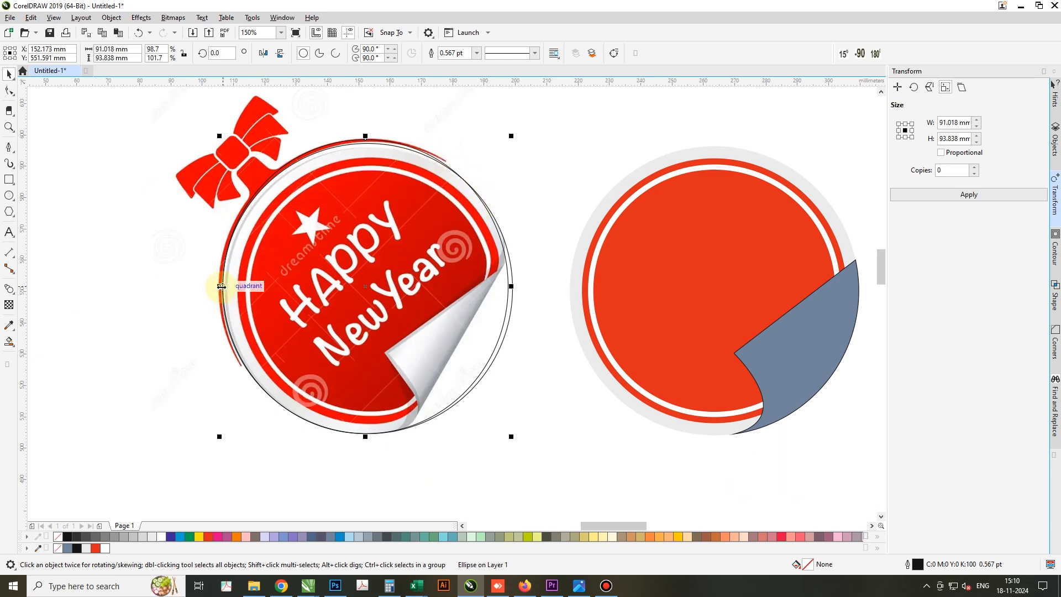
pyautogui.scroll(2, 221, 286)
pyautogui.moveTo(221, 286)
pyautogui.mouseDown()
pyautogui.moveTo(210, 284)
pyautogui.moveTo(214, 297)
pyautogui.moveTo(217, 286)
pyautogui.mouseUp()
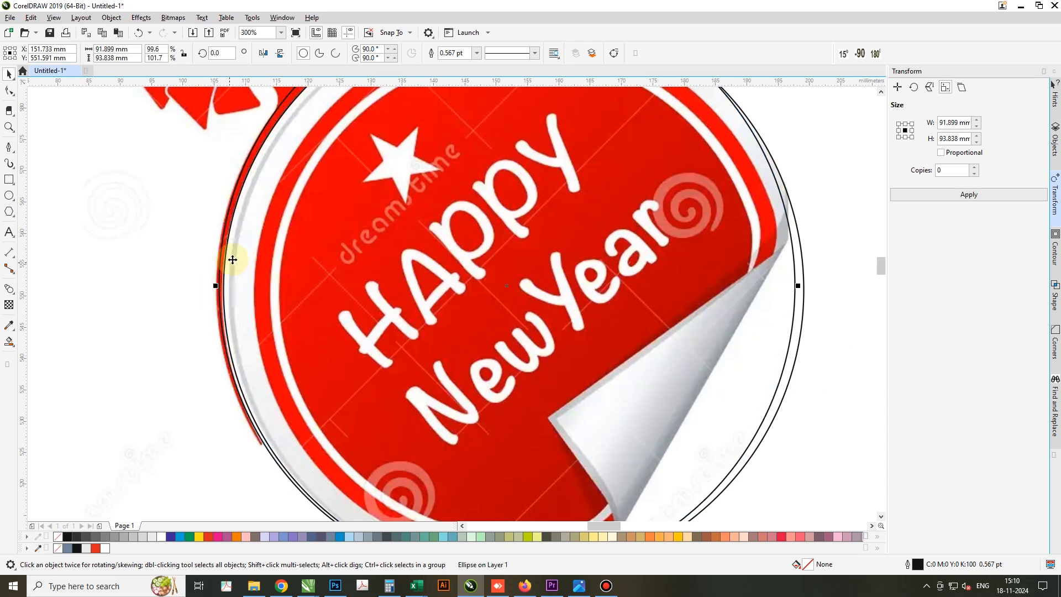
pyautogui.scroll(-2, 254, 293)
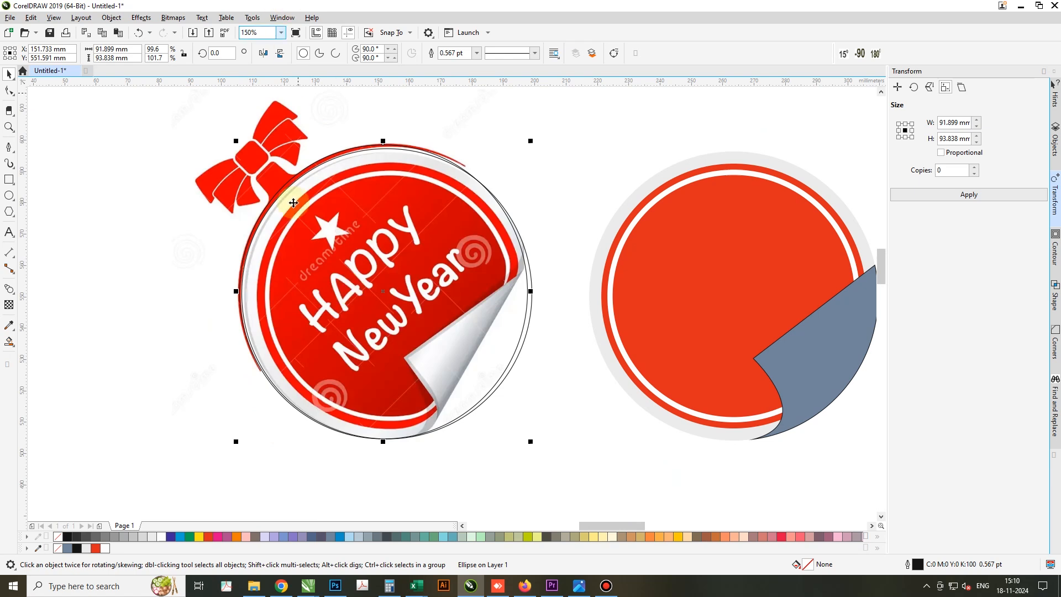
pyautogui.scroll(4, 386, 443)
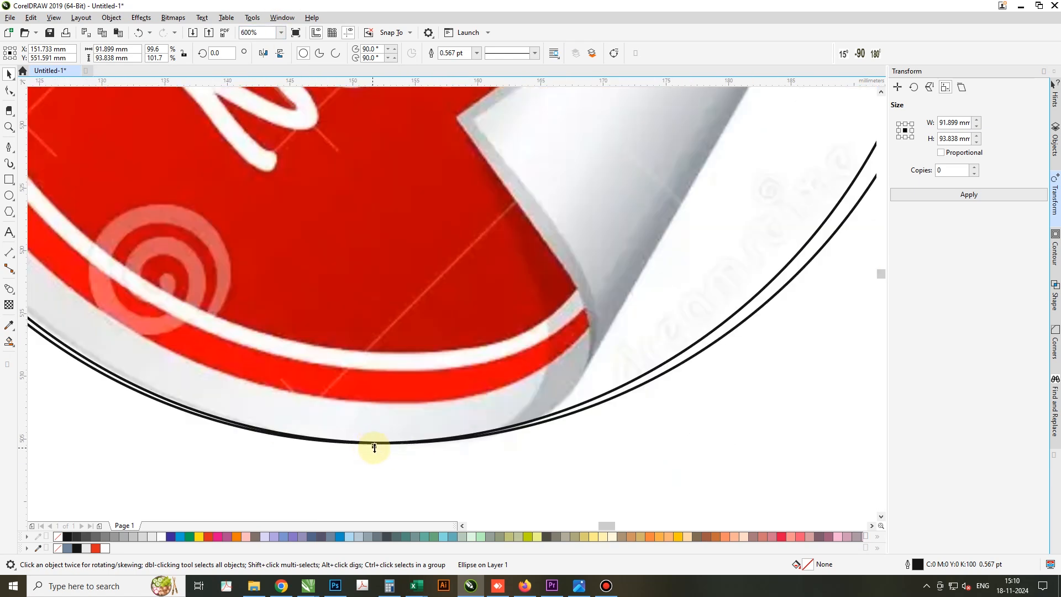
pyautogui.moveTo(374, 448); pyautogui.dragTo(372, 429)
pyautogui.scroll(-2, 372, 429)
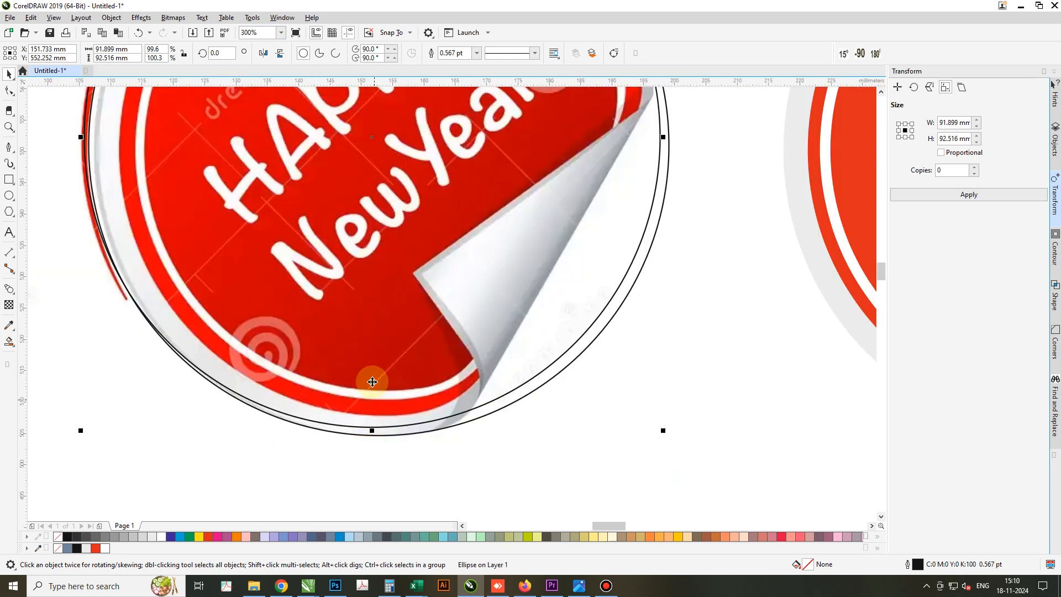
# Trim the resized copy with the circle on the badge, leaving a thin crescent along the badge's upper-left edge
pyautogui.scroll(-4, 331, 366)
pyautogui.scroll(2, 361, 274)
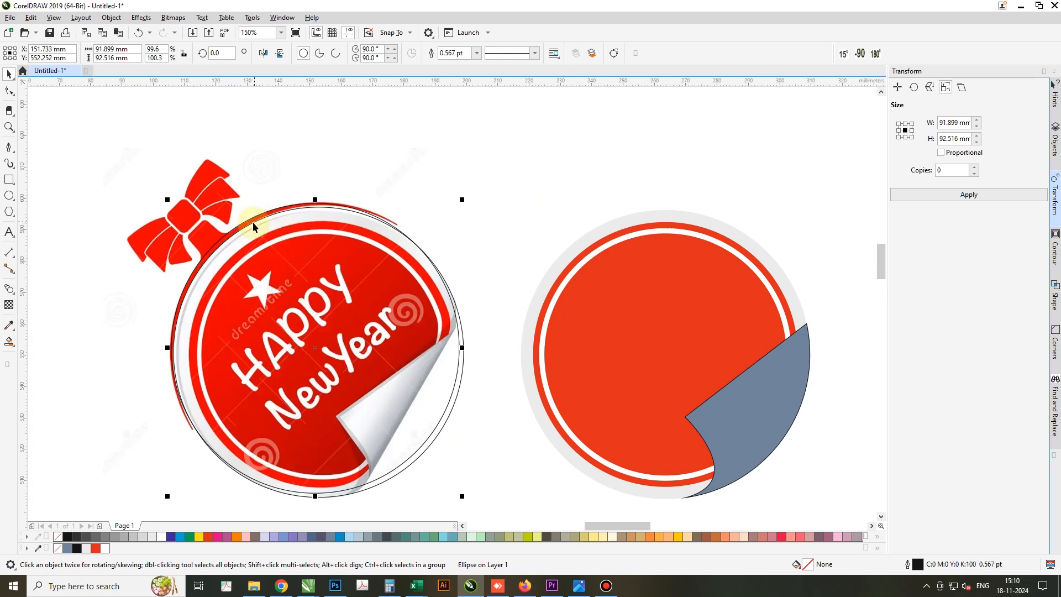
pyautogui.scroll(4, 254, 224)
pyautogui.scroll(-4, 264, 154)
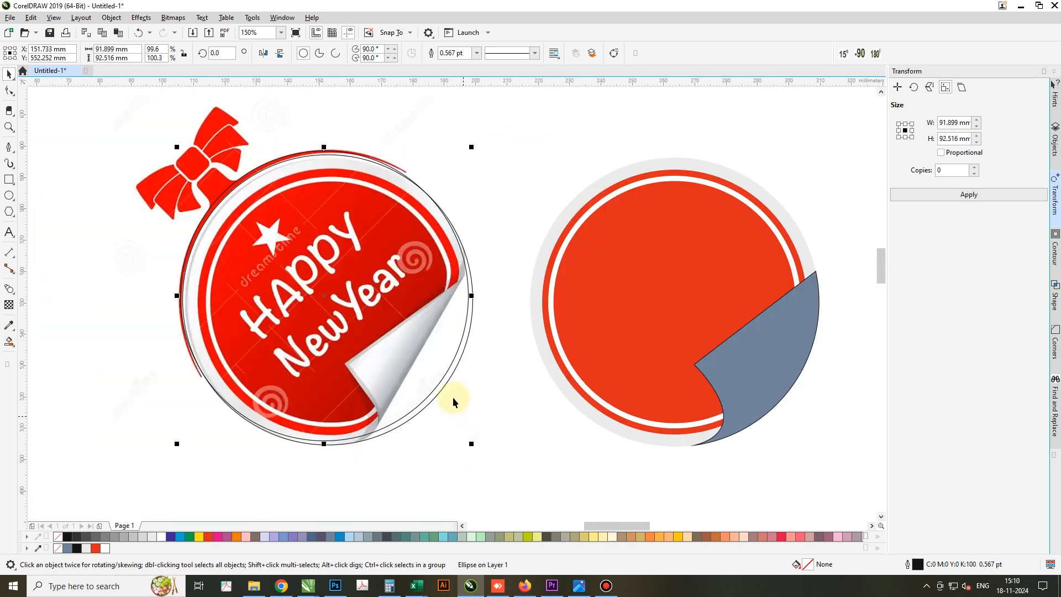
pyautogui.click(446, 381)
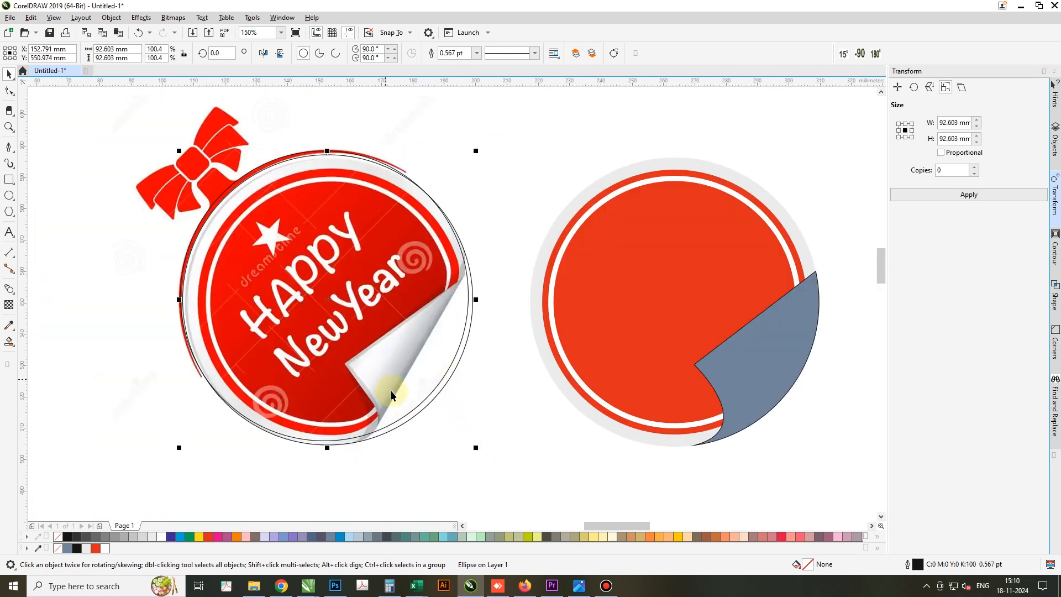
pyautogui.scroll(2, 228, 192)
pyautogui.keyDown('shift'); pyautogui.click(231, 188); pyautogui.keyUp('shift')
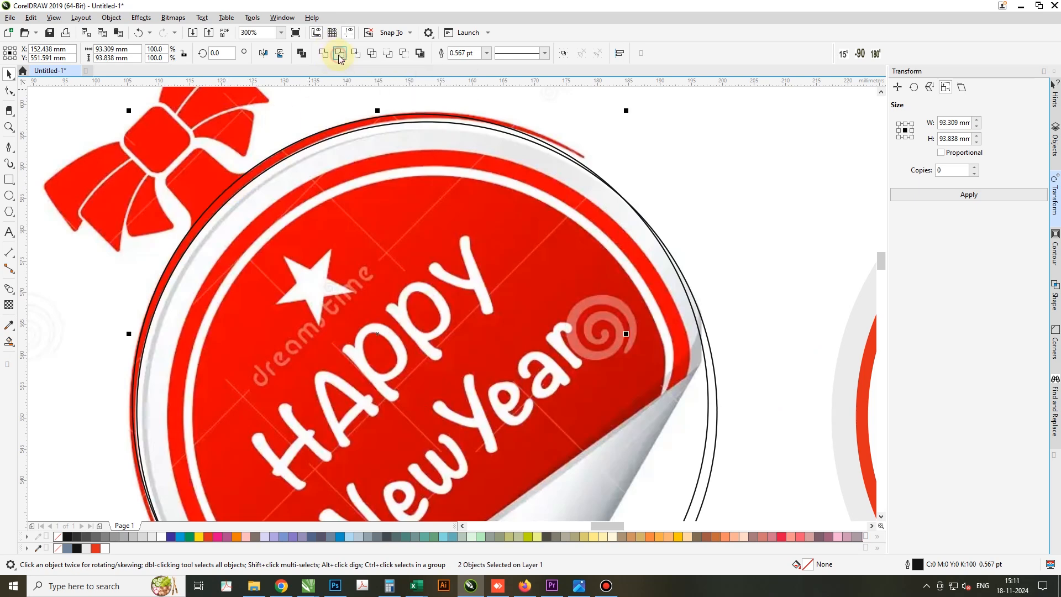
pyautogui.click(340, 53)
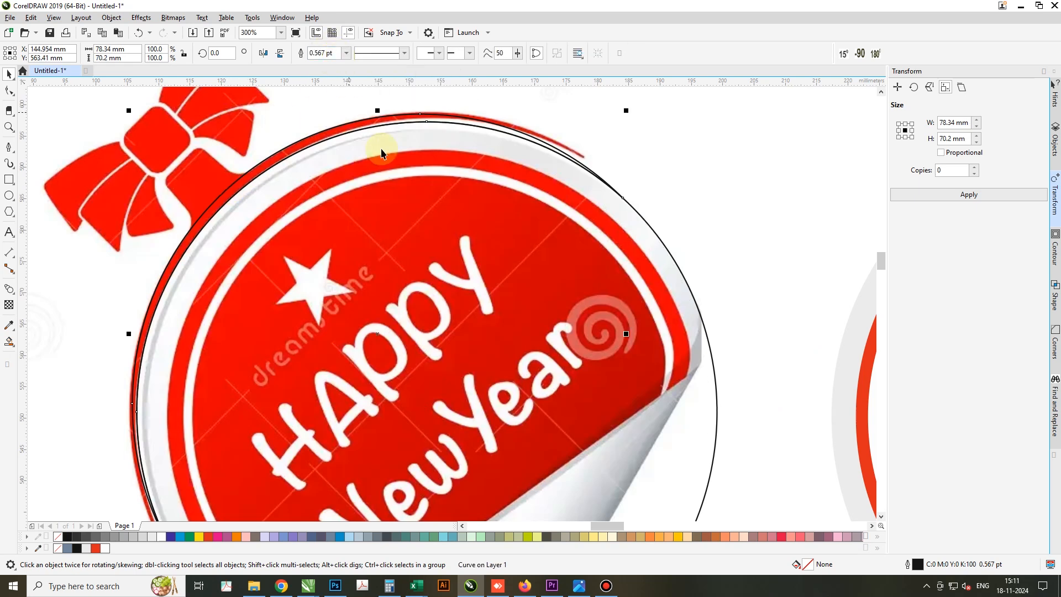
pyautogui.click(249, 177)
# Start tracing the red ribbon neck below the bow knot with the Pen tool, from the crescent up its lower-left side and around the first corner
pyautogui.scroll(-2, 210, 176)
pyautogui.scroll(2, 199, 127)
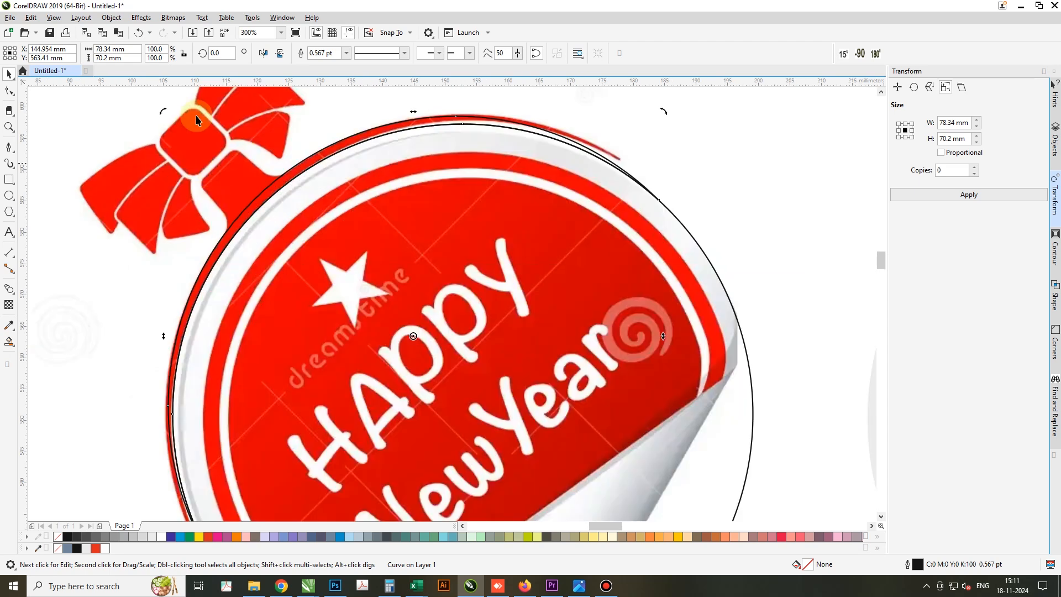
pyautogui.click(7, 146)
pyautogui.scroll(1, 215, 190)
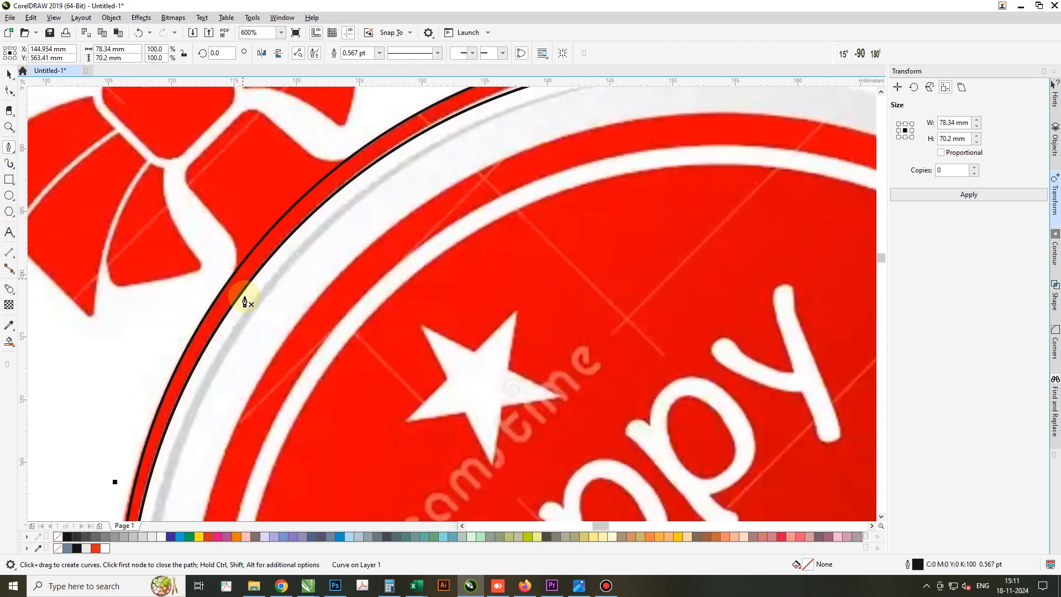
pyautogui.click(225, 301)
pyautogui.moveTo(233, 272); pyautogui.dragTo(215, 223)
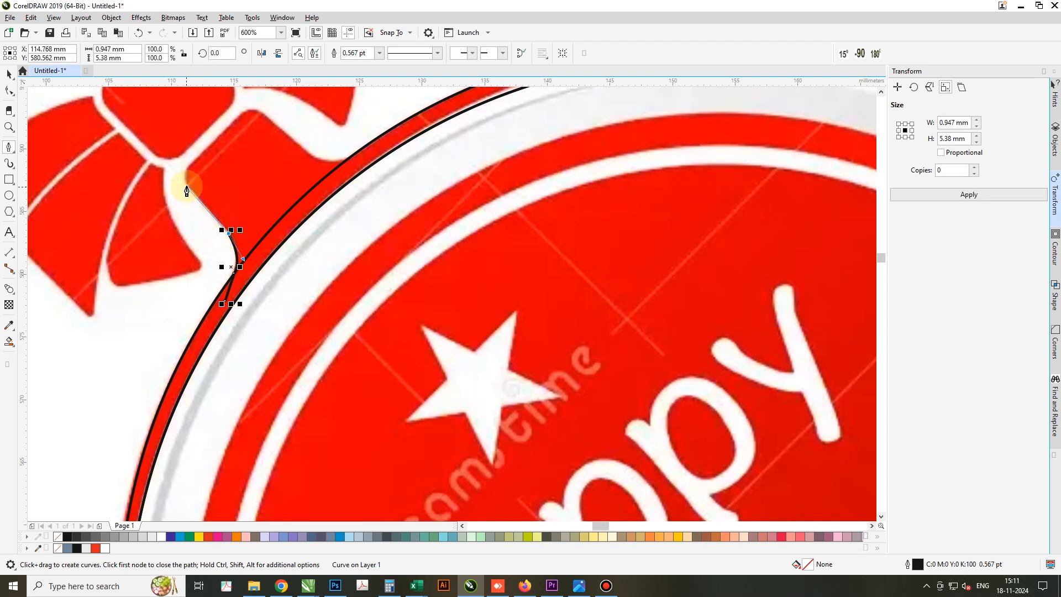
pyautogui.moveTo(186, 171); pyautogui.dragTo(209, 151)
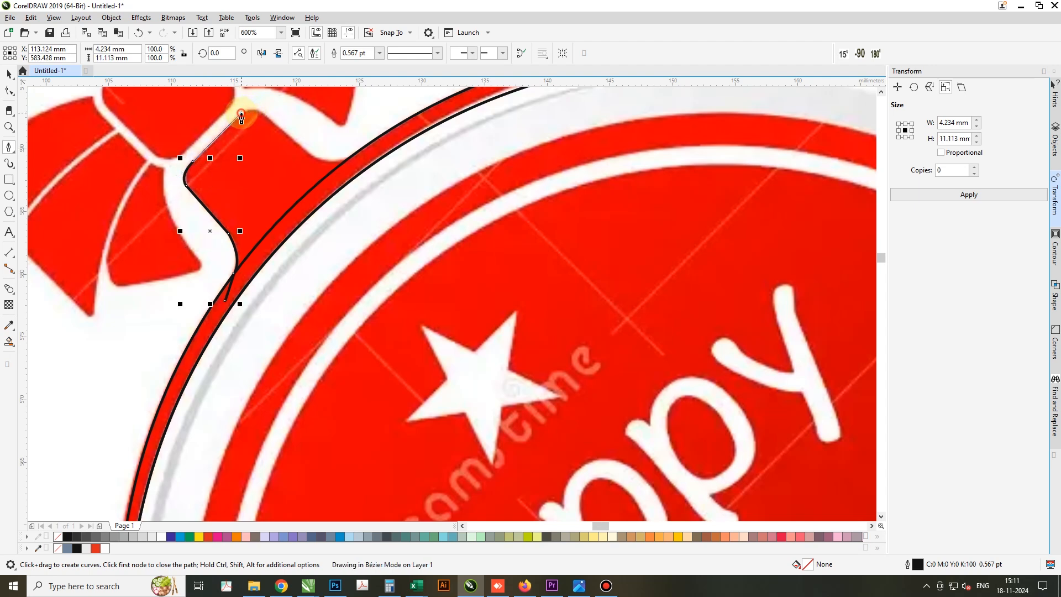
# Trace the ribbon neck's upper corner and right side down into the crescent, then close the path at its start
pyautogui.moveTo(242, 115)
pyautogui.mouseDown()
pyautogui.moveTo(269, 120)
pyautogui.moveTo(312, 160)
pyautogui.mouseUp()
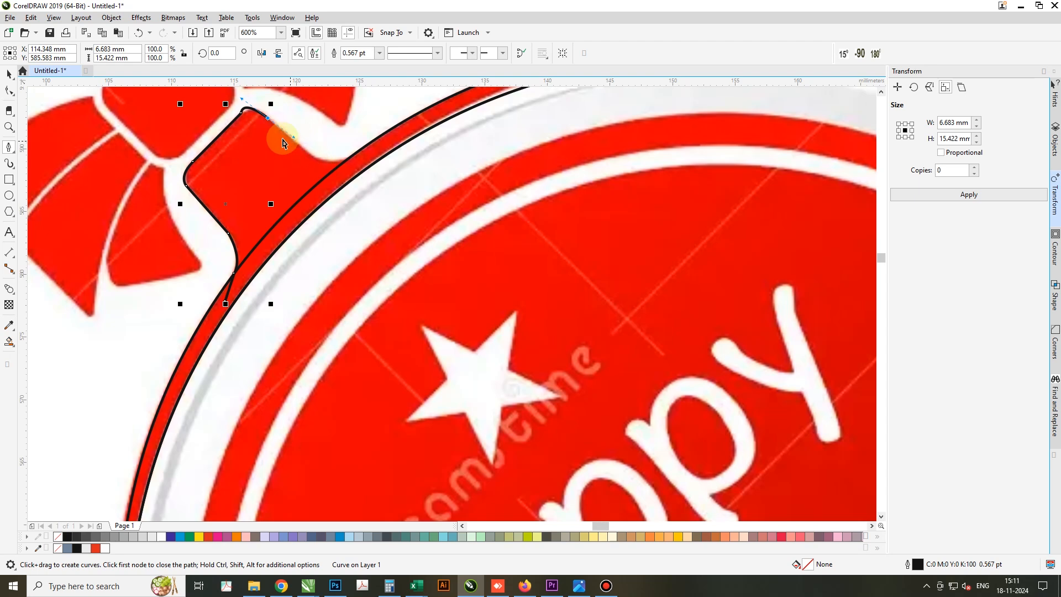
pyautogui.hotkey('ctrl', 'z')
pyautogui.scroll(1, 260, 117)
pyautogui.moveTo(271, 119); pyautogui.dragTo(301, 149)
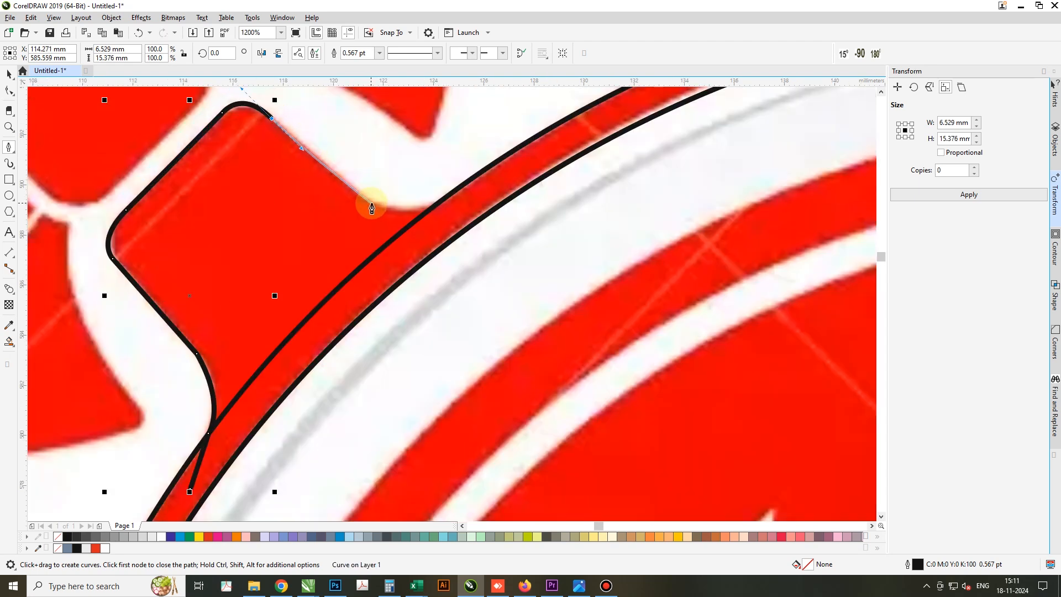
pyautogui.moveTo(430, 208); pyautogui.dragTo(457, 194)
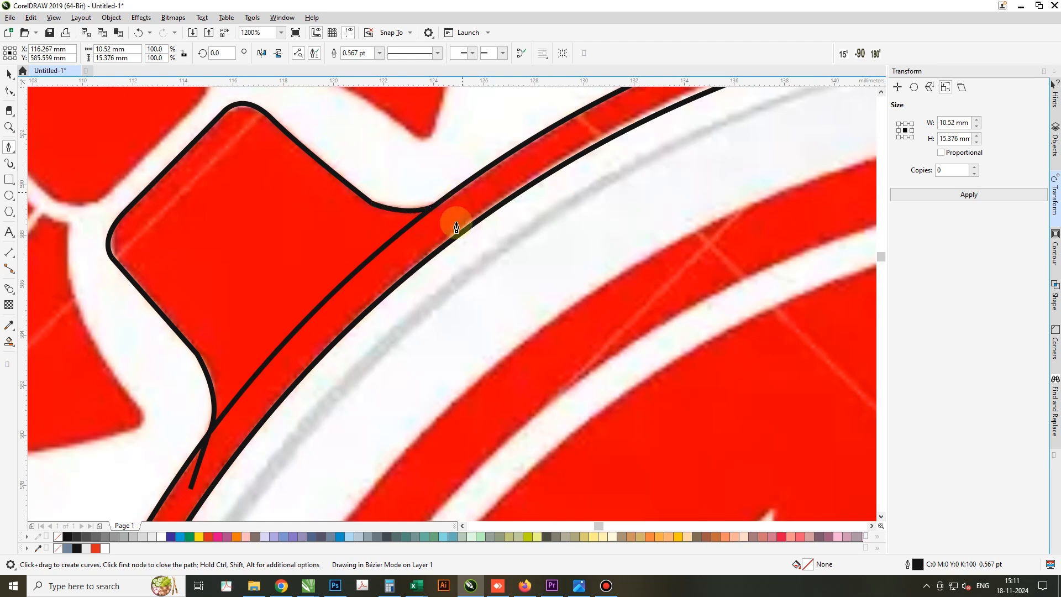
pyautogui.scroll(-4, 462, 225)
pyautogui.scroll(2, 454, 237)
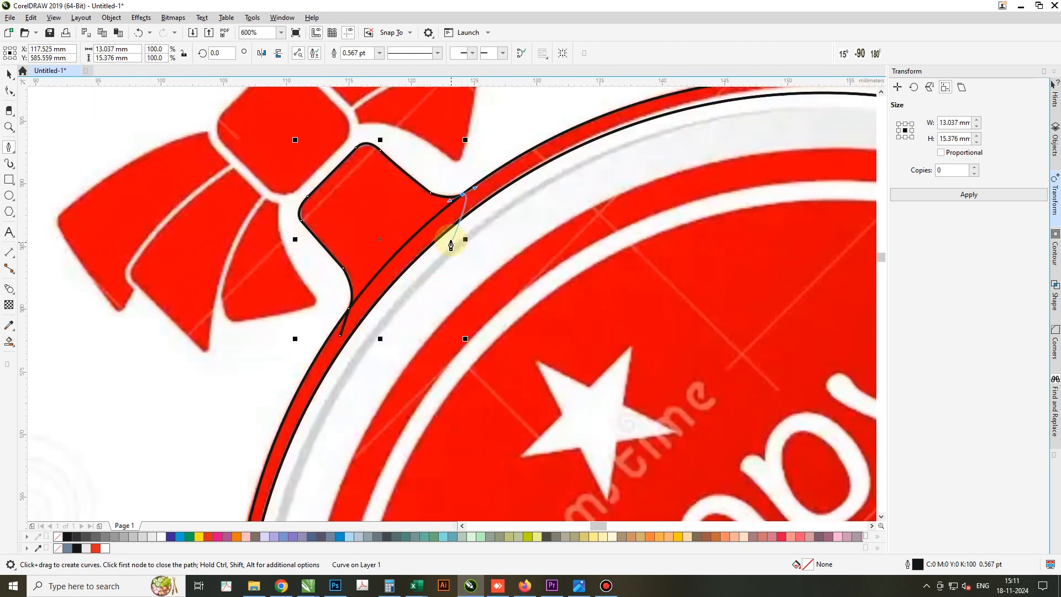
pyautogui.click(433, 230)
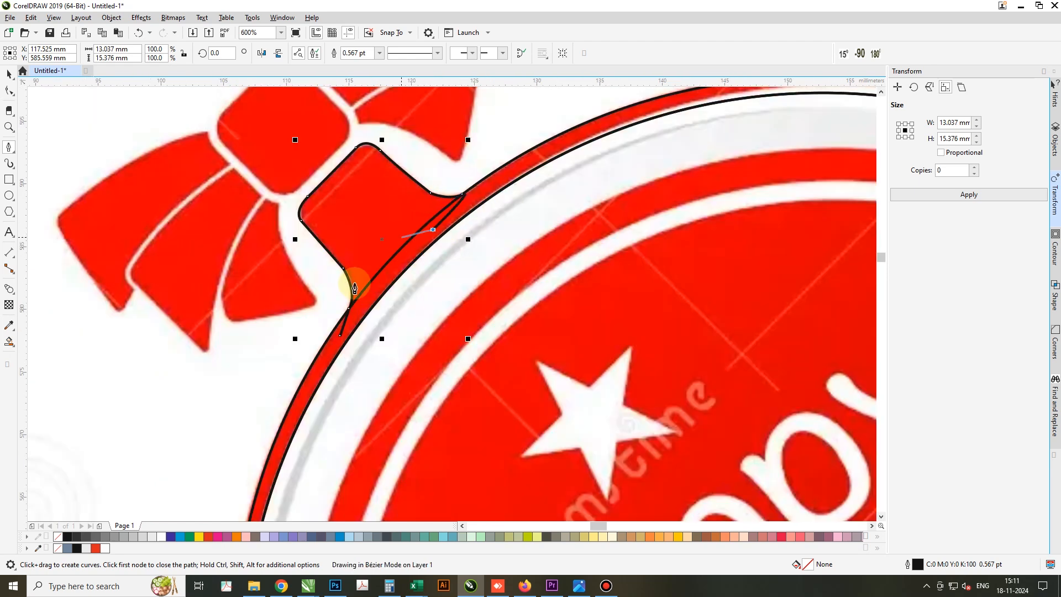
pyautogui.click(339, 336)
# Weld the closed ribbon neck shape to the crescent
pyautogui.scroll(-1, 322, 310)
pyautogui.press('space')
pyautogui.keyDown('shift'); pyautogui.click(409, 246); pyautogui.keyUp('shift')
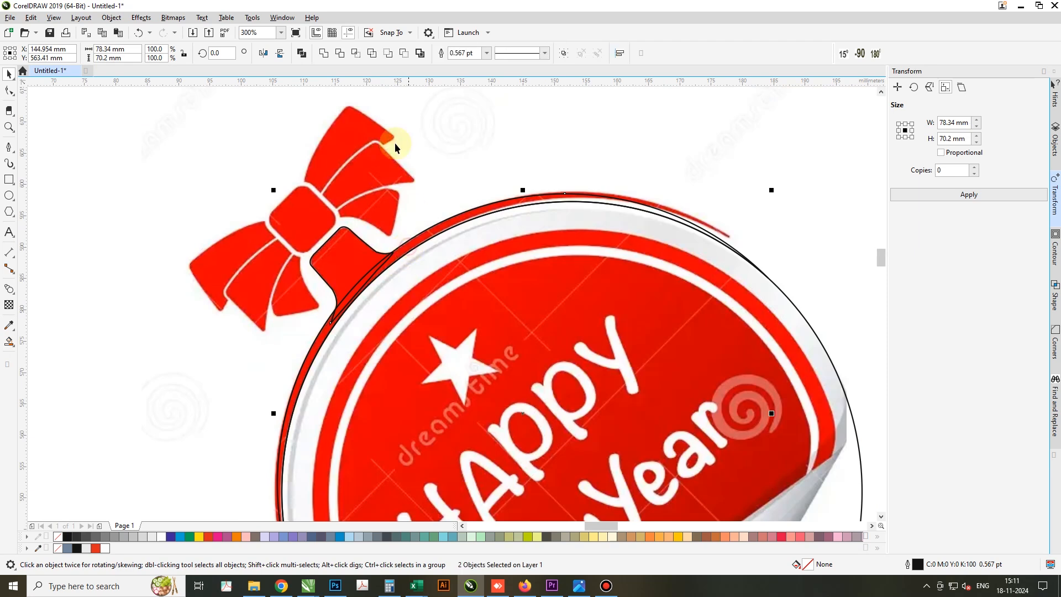
pyautogui.click(323, 52)
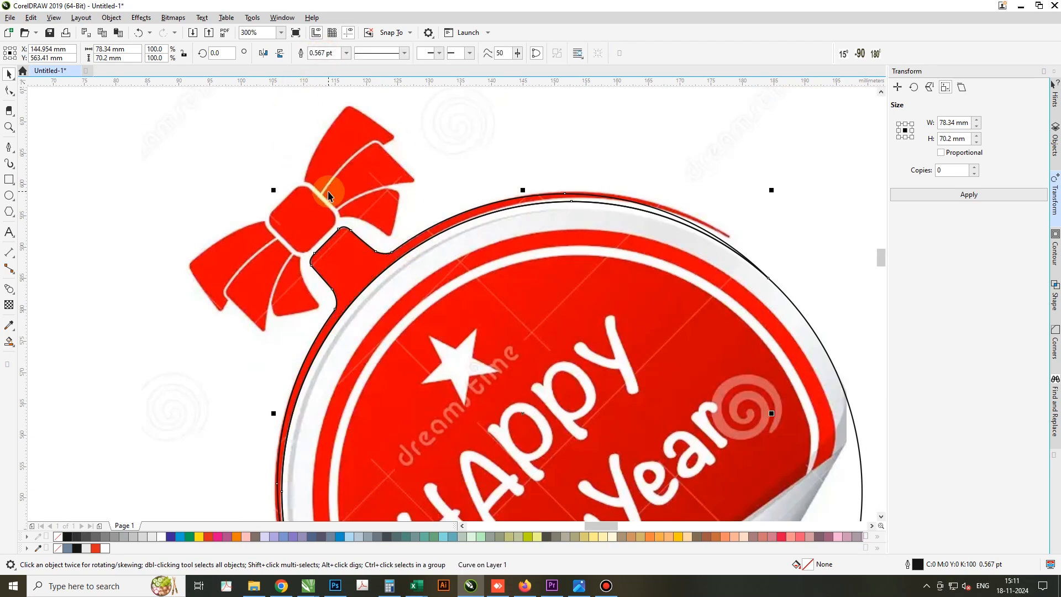
# Draw a square about 8.6 mm wide over the bow's centre knot and rotate it 45 degrees
pyautogui.scroll(1, 329, 194)
pyautogui.click(8, 178)
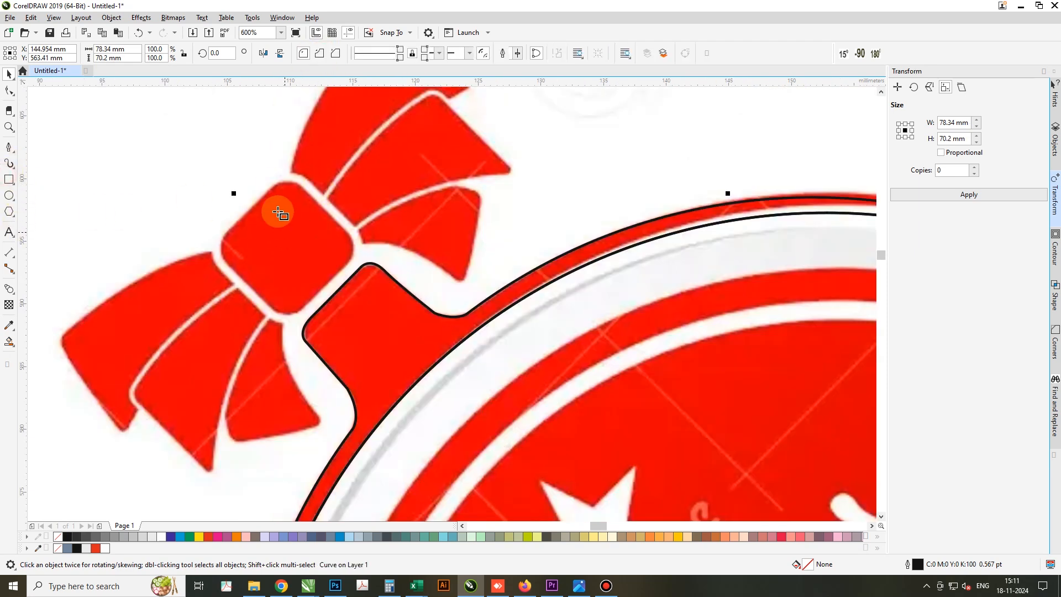
pyautogui.moveTo(212, 175); pyautogui.dragTo(321, 284)
pyautogui.press('space')
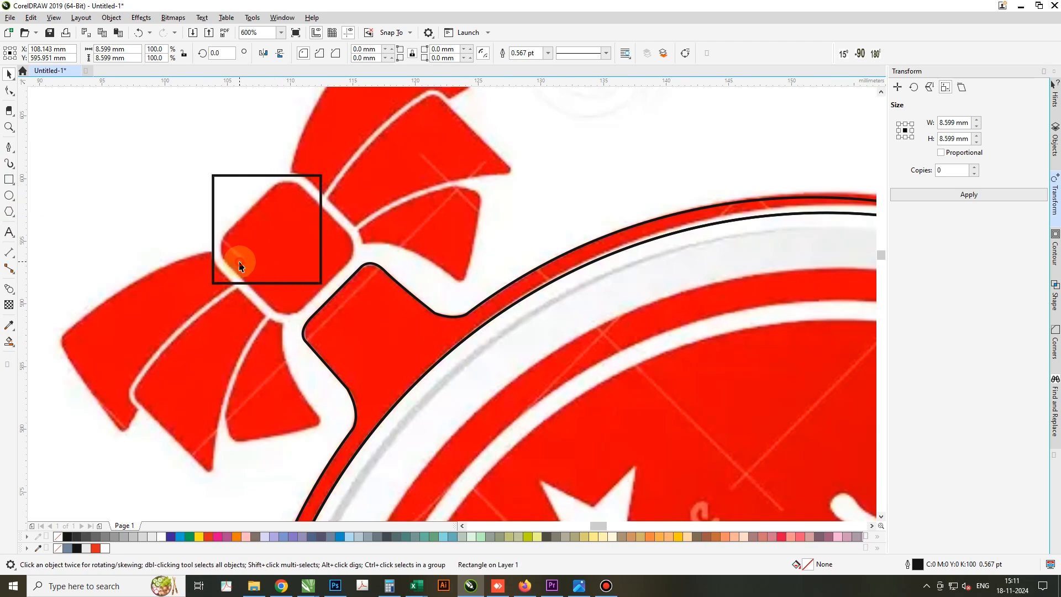
pyautogui.click(237, 255)
pyautogui.moveTo(213, 289); pyautogui.dragTo(301, 253)
# Round all four corners of the rotated square to about 1.9 mm to match the knot
pyautogui.press('F10')
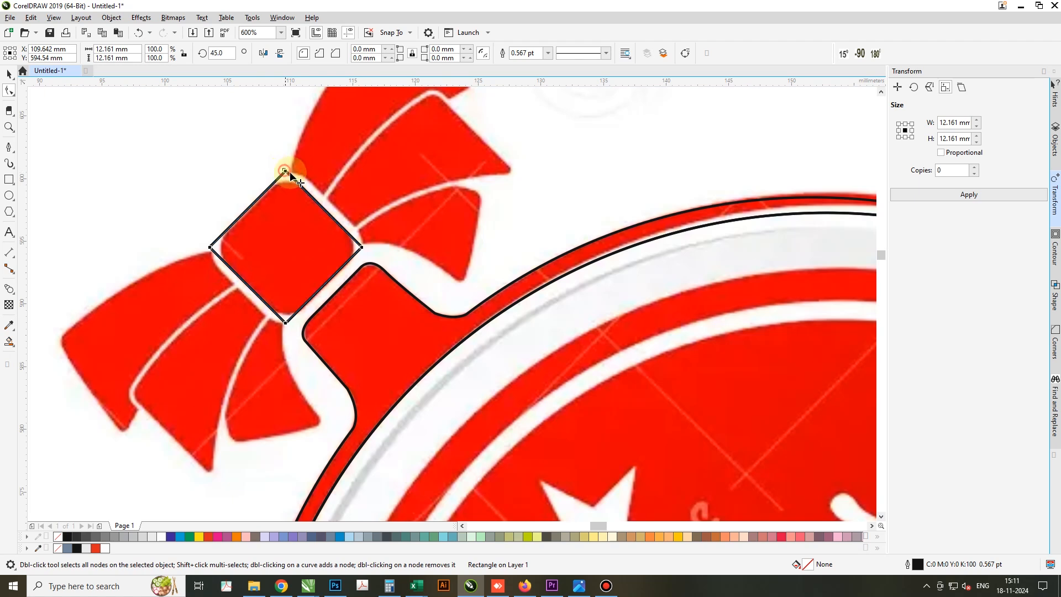
pyautogui.moveTo(290, 172); pyautogui.dragTo(305, 186)
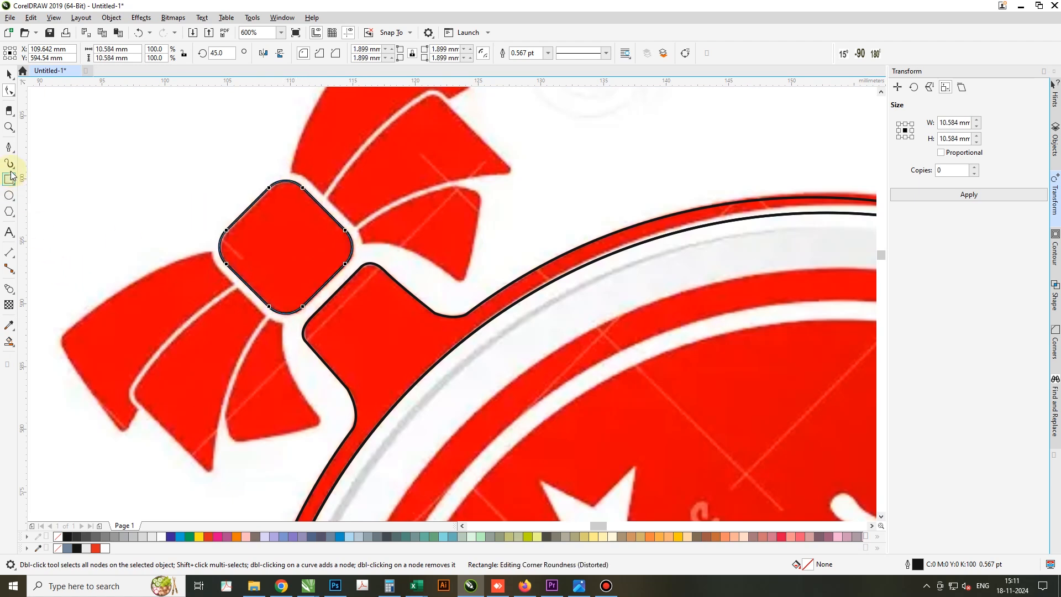
# Trace the upper edge of the lower bow side's outermost tail, from inside the knot to the tail's outer corner
pyautogui.click(9, 148)
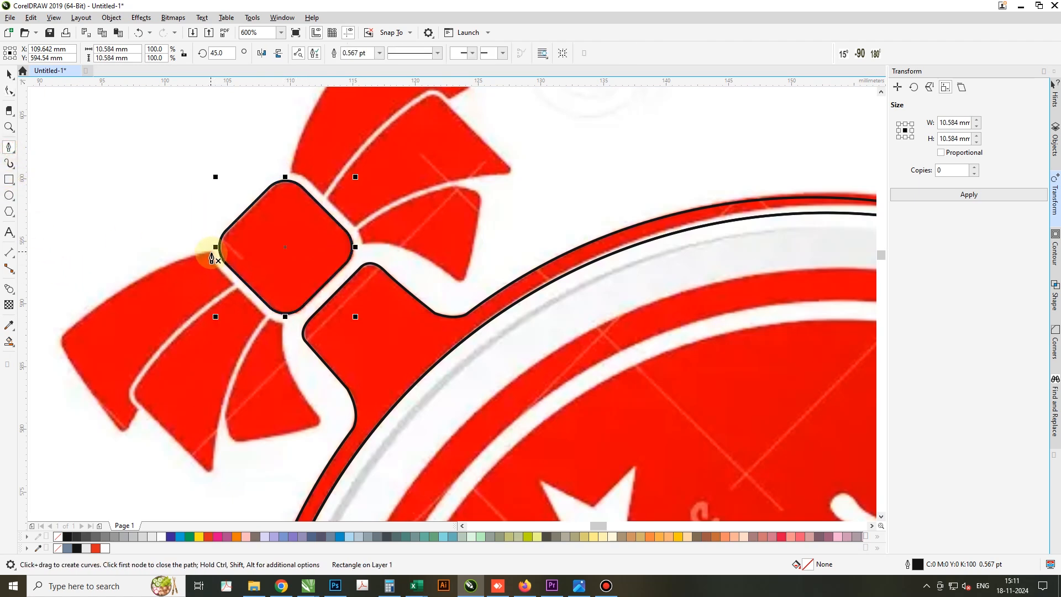
pyautogui.click(246, 243)
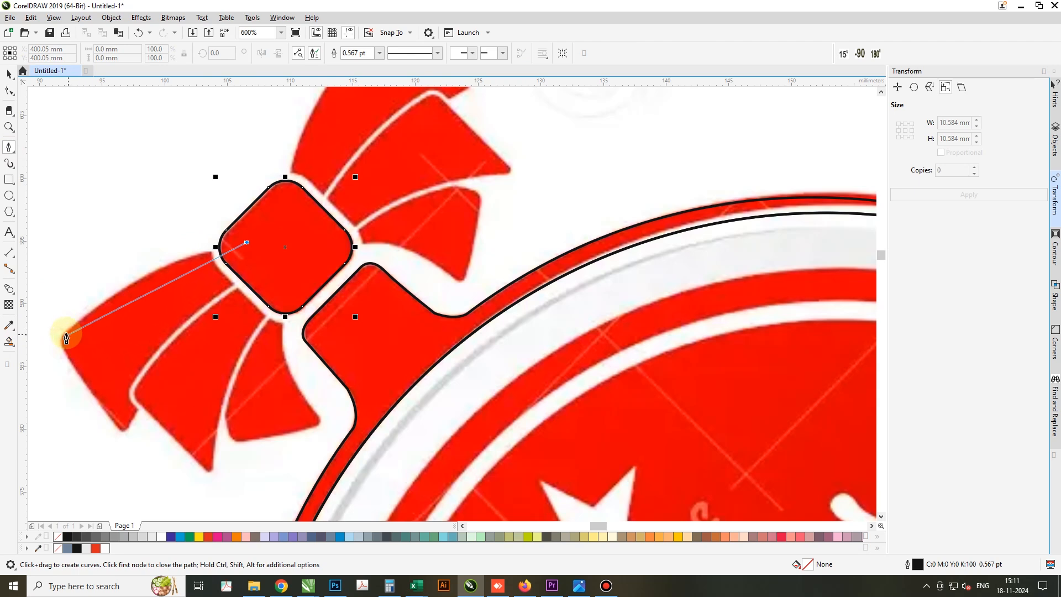
pyautogui.moveTo(64, 336); pyautogui.dragTo(104, 439)
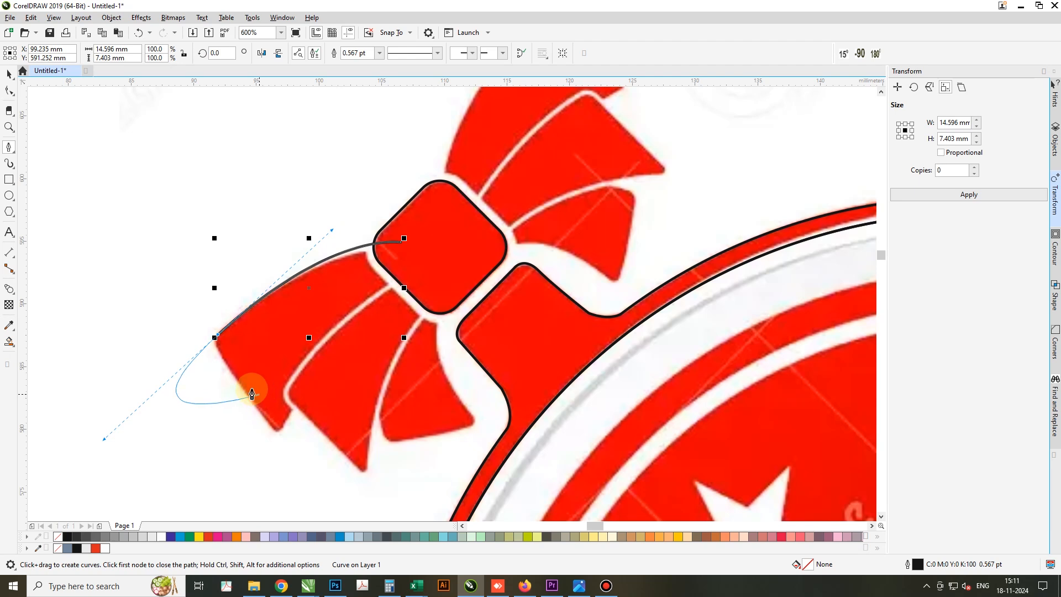
pyautogui.moveTo(228, 363); pyautogui.dragTo(280, 433)
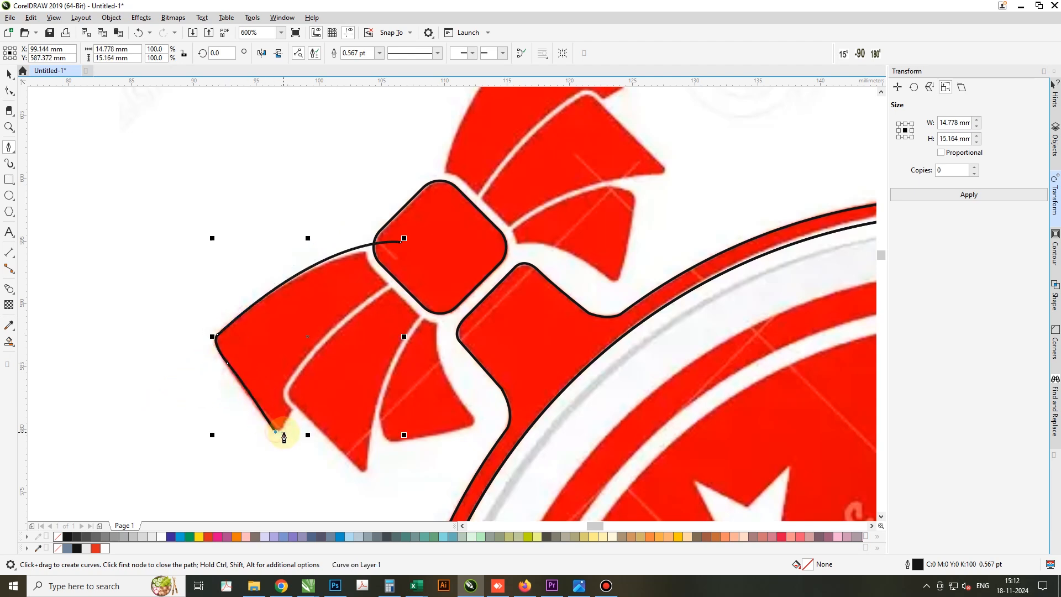
pyautogui.scroll(2, 283, 434)
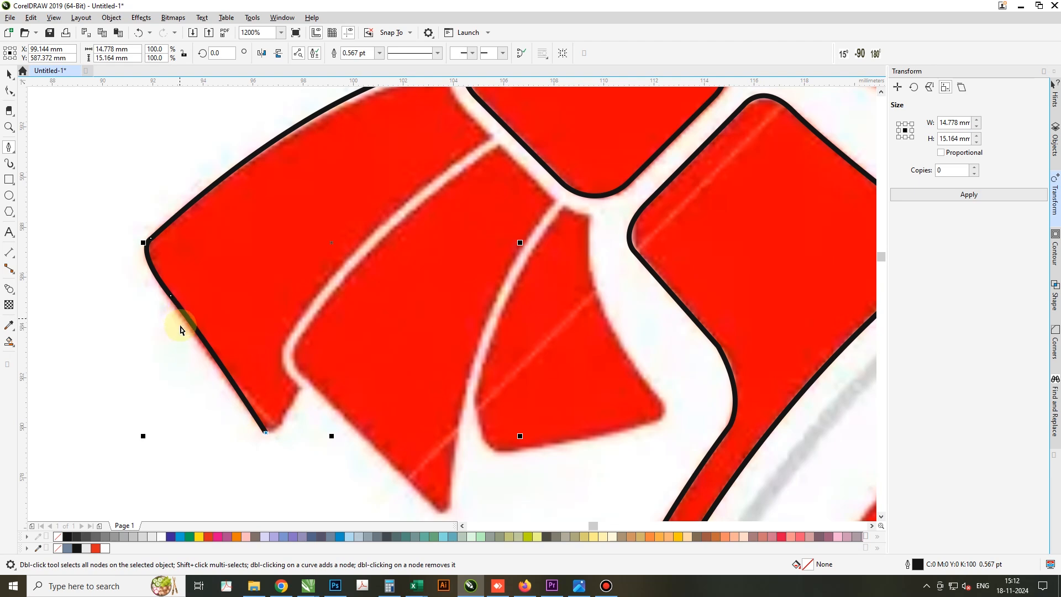
pyautogui.doubleClick(173, 362)
pyautogui.hotkey('ctrl', 'z')
pyautogui.hotkey('ctrl', 'z')
pyautogui.hotkey('ctrl', 'z')
# Trace the outermost tail's rounded outer end and run back beneath the middle tail into the knot, closing the path at its start
pyautogui.click(149, 243)
pyautogui.moveTo(161, 289)
pyautogui.mouseDown()
pyautogui.moveTo(184, 338)
pyautogui.moveTo(191, 333)
pyautogui.mouseUp()
pyautogui.moveTo(263, 431); pyautogui.dragTo(307, 368)
pyautogui.moveTo(410, 247); pyautogui.dragTo(429, 235)
pyautogui.scroll(-2, 429, 234)
pyautogui.moveTo(503, 159); pyautogui.dragTo(478, 154)
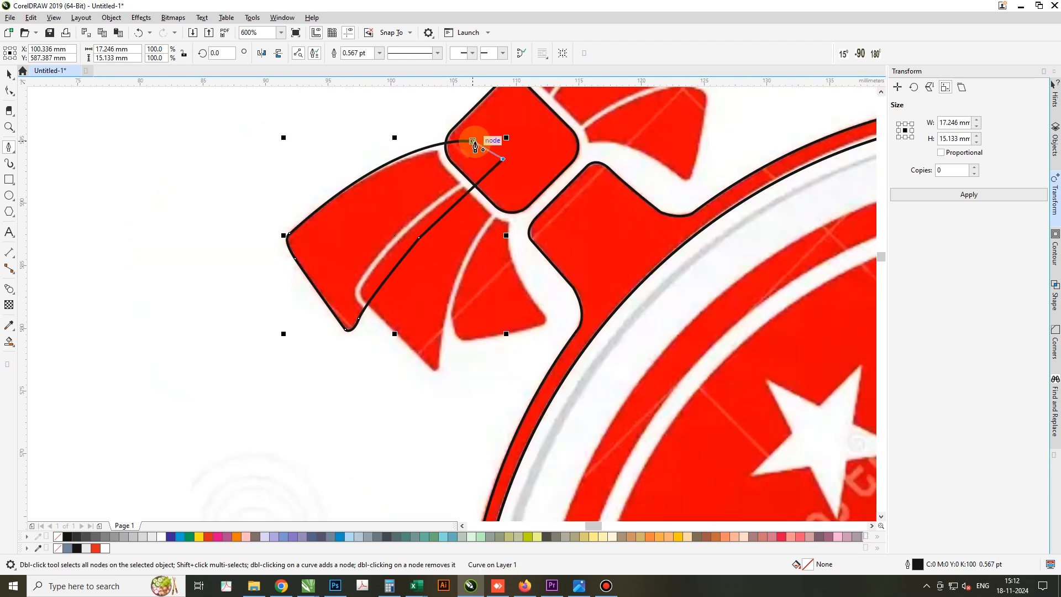
pyautogui.click(473, 142)
# Trace the middle tail's upper edge as a new path from inside the knot down to its rounded outer corner
pyautogui.click(476, 167)
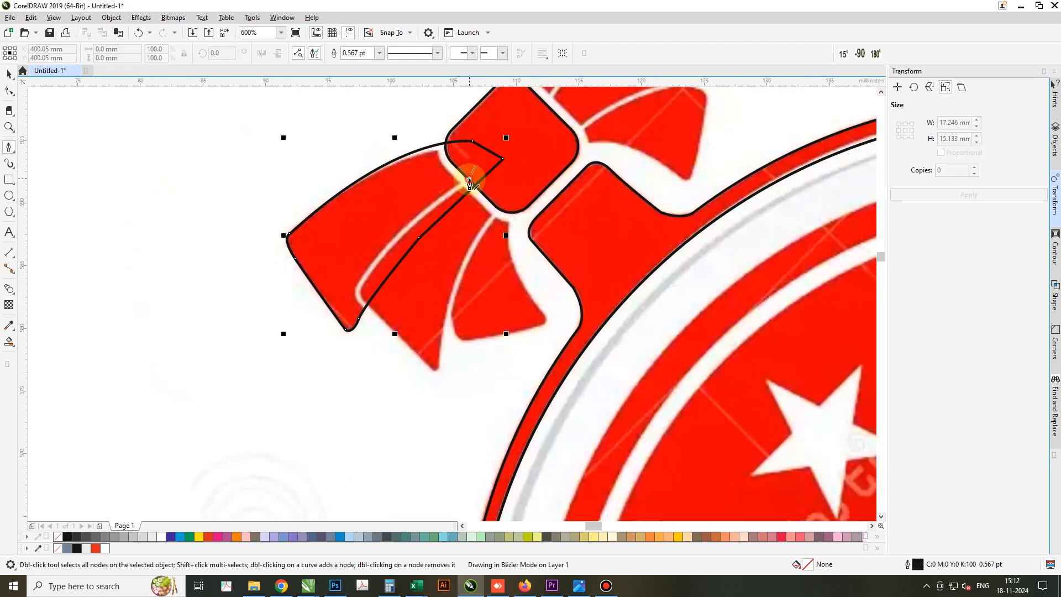
pyautogui.click(469, 180)
pyautogui.moveTo(377, 315); pyautogui.dragTo(412, 341)
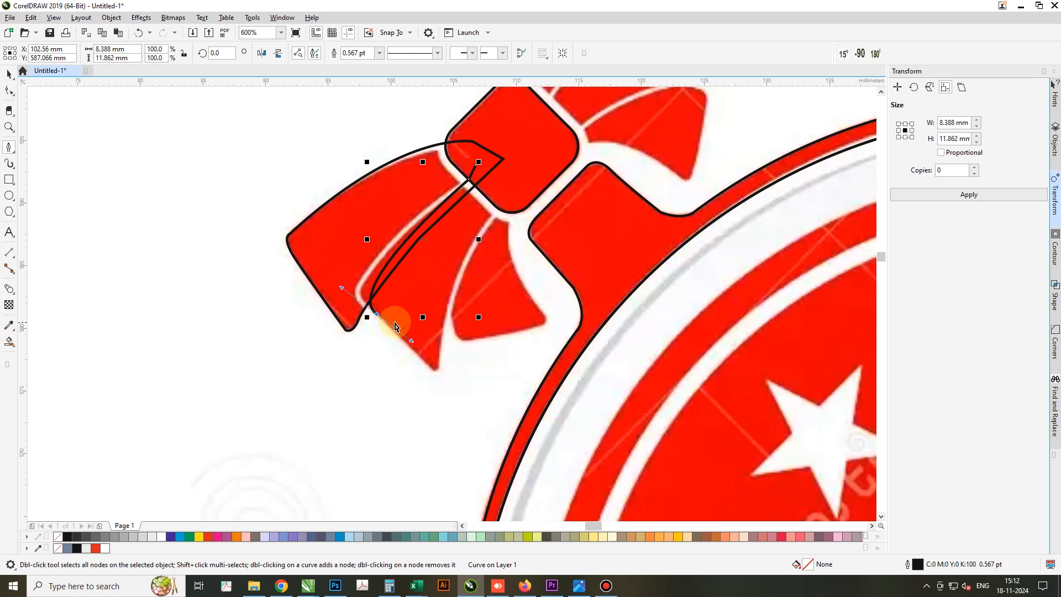
pyautogui.hotkey('ctrl', 'z')
pyautogui.moveTo(363, 298); pyautogui.dragTo(372, 330)
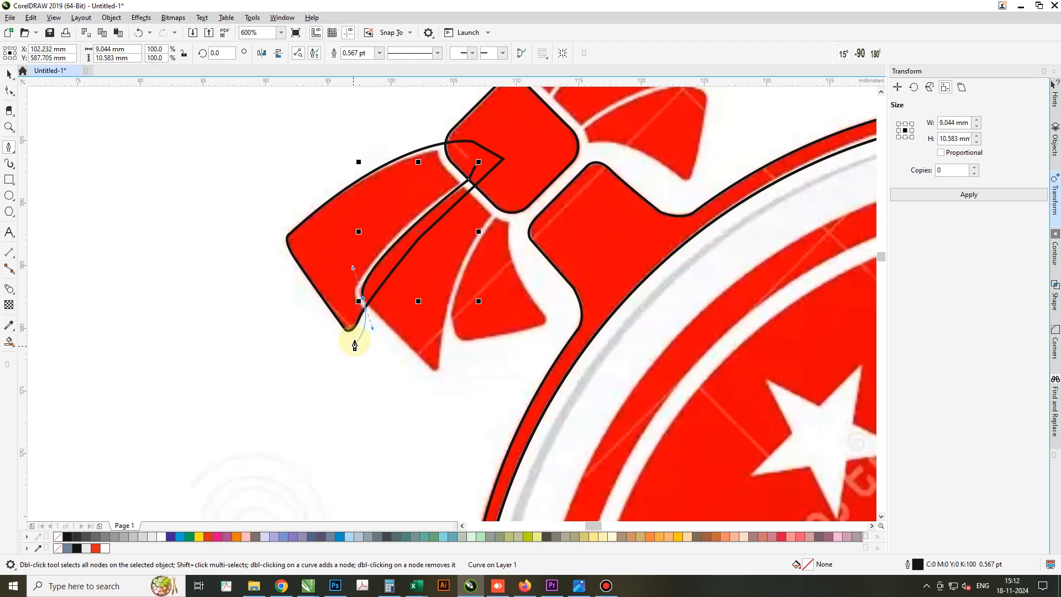
pyautogui.click(363, 300)
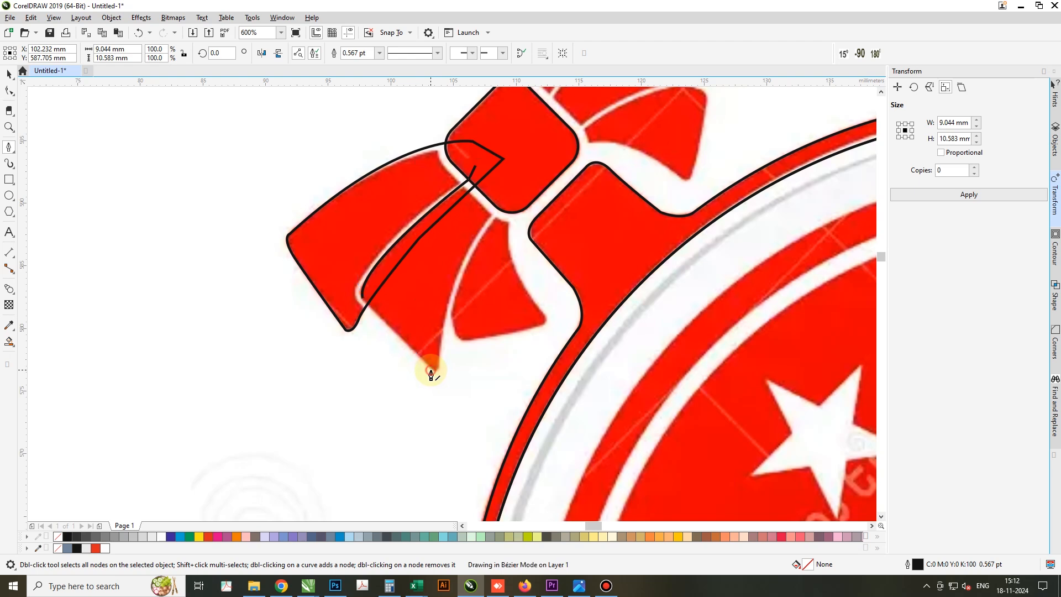
# Continue the middle tail around its lower tip and up its inner edge into the knot, then close the path
pyautogui.click(431, 370)
pyautogui.moveTo(439, 356); pyautogui.dragTo(442, 336)
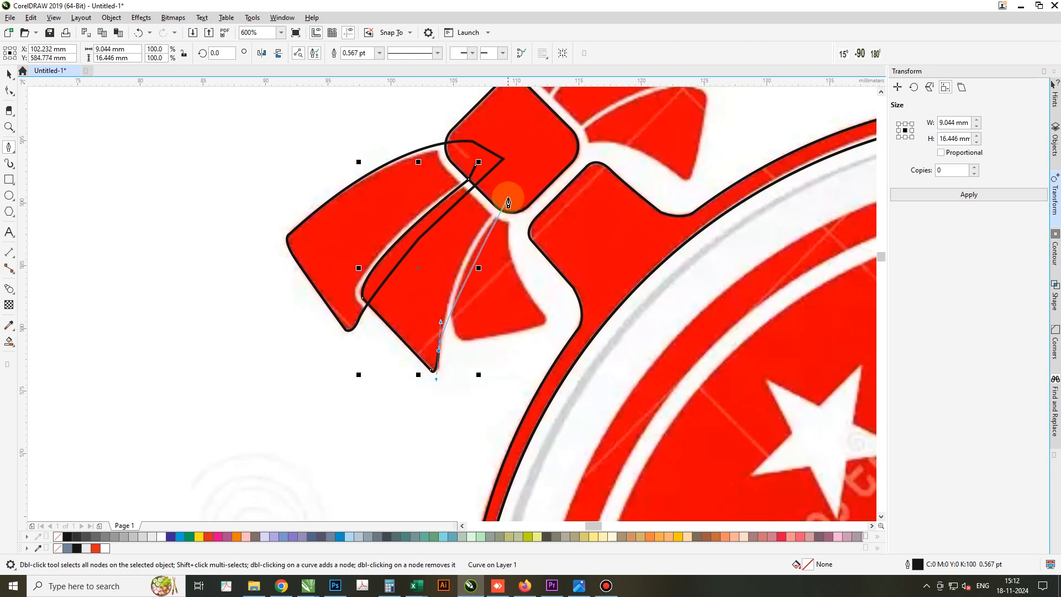
pyautogui.moveTo(508, 198); pyautogui.dragTo(550, 154)
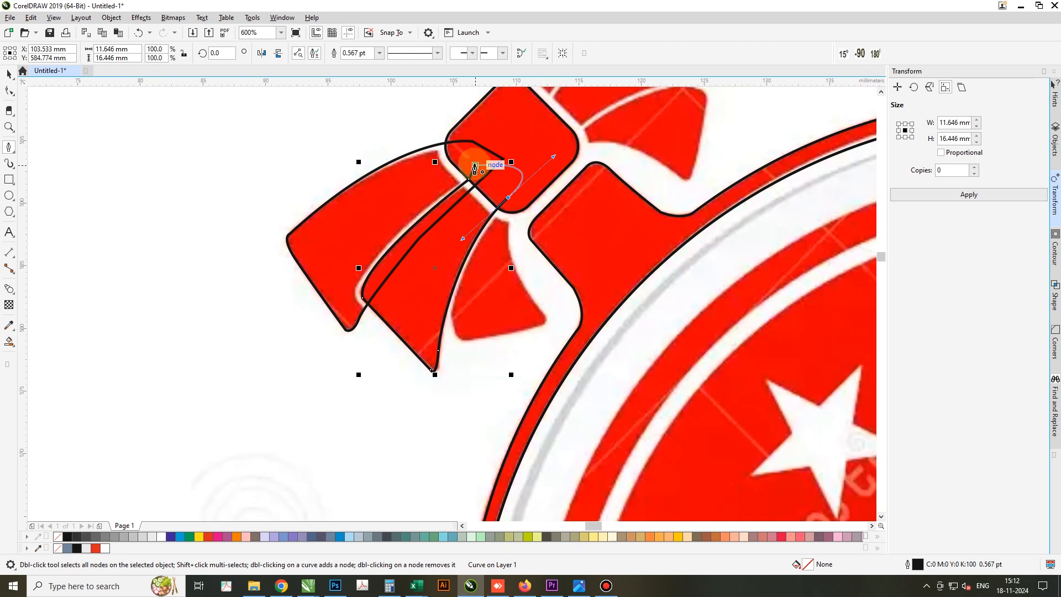
pyautogui.moveTo(476, 164); pyautogui.dragTo(508, 179)
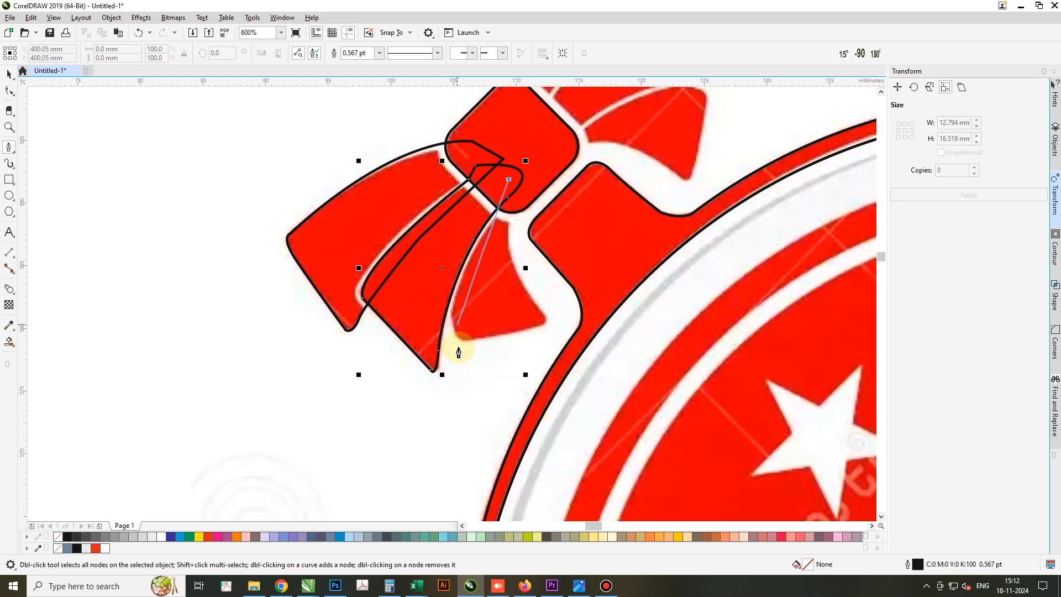
# Trace the small tail nearest the ribbon neck as a closed shape, overlapping the middle tail and the knot
pyautogui.moveTo(431, 295); pyautogui.dragTo(450, 321)
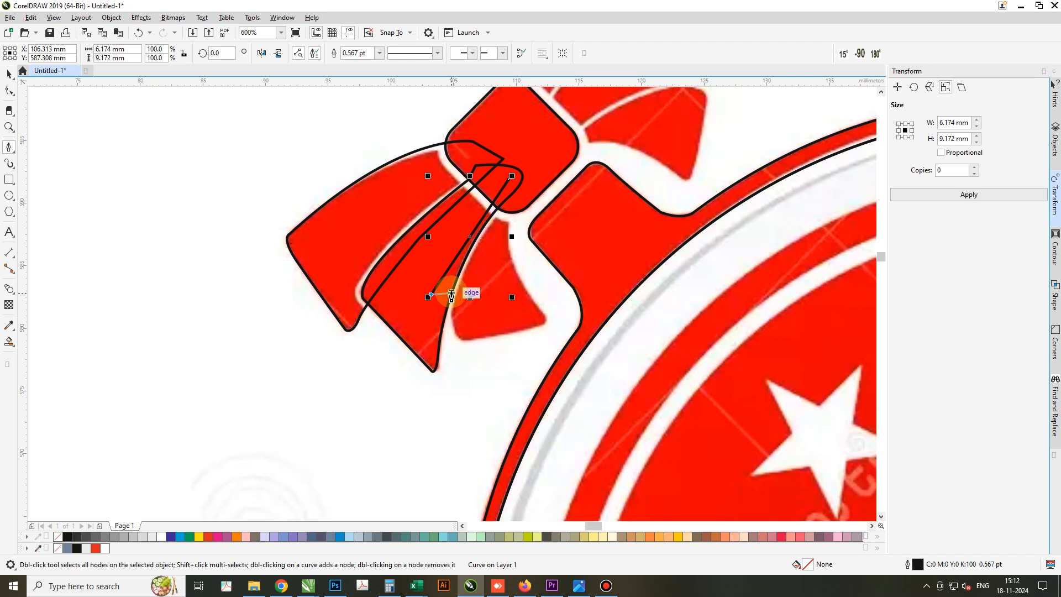
pyautogui.click(452, 291)
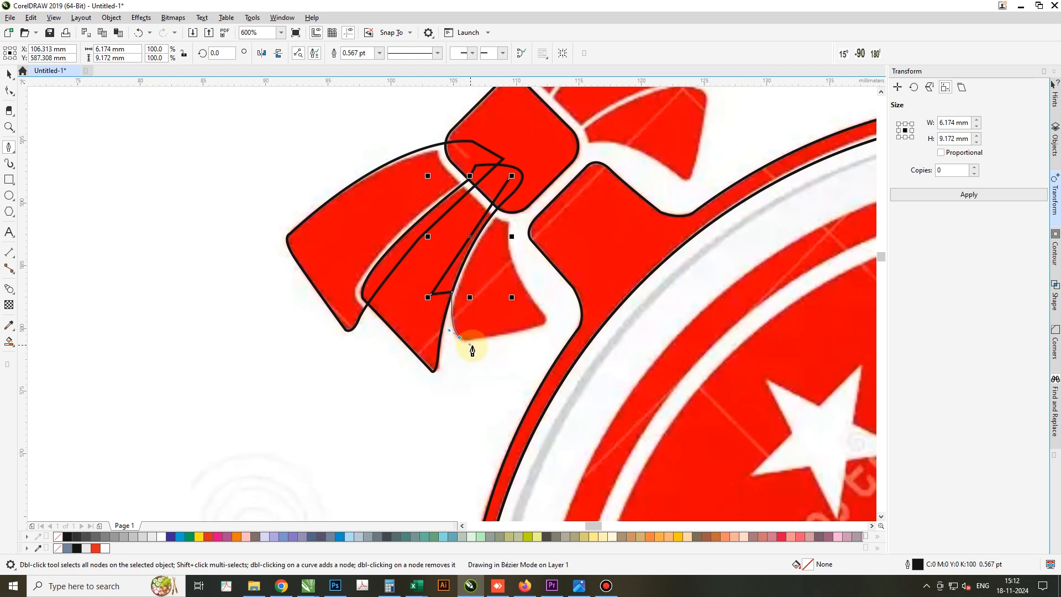
pyautogui.moveTo(472, 350); pyautogui.dragTo(473, 348)
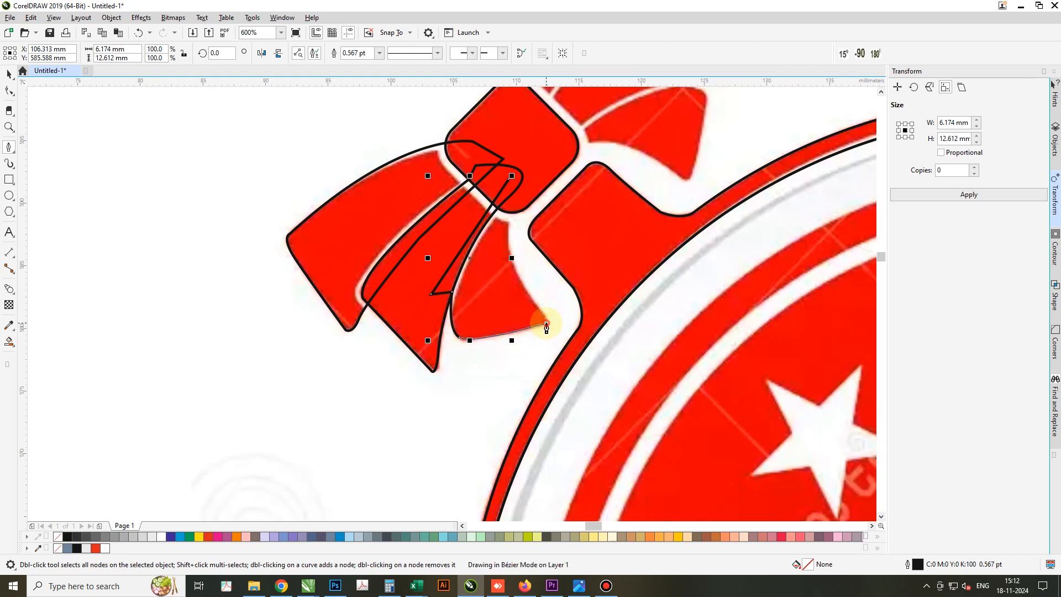
pyautogui.click(547, 323)
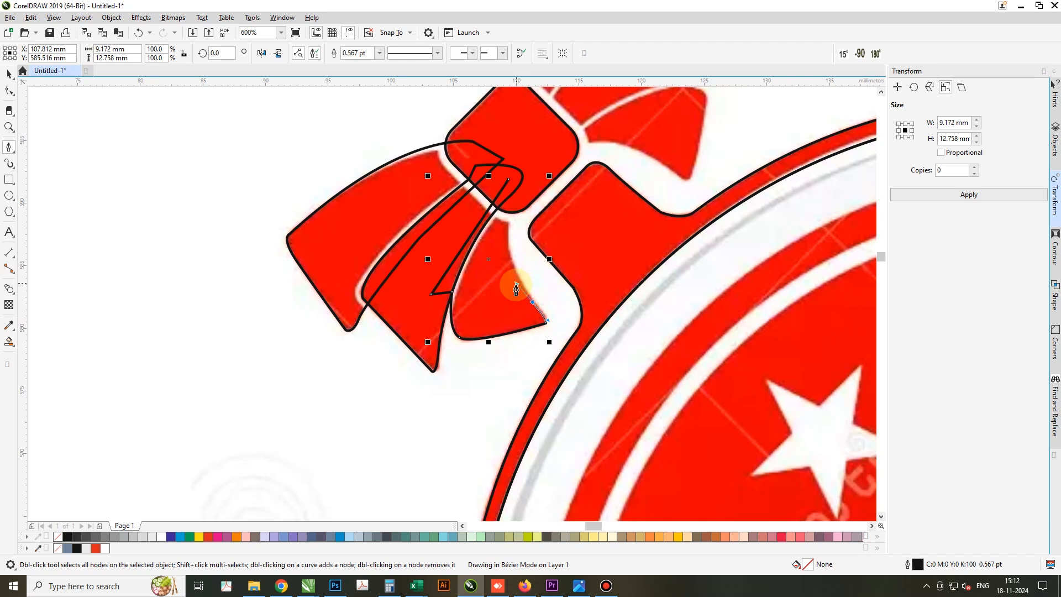
pyautogui.moveTo(517, 288); pyautogui.dragTo(517, 288)
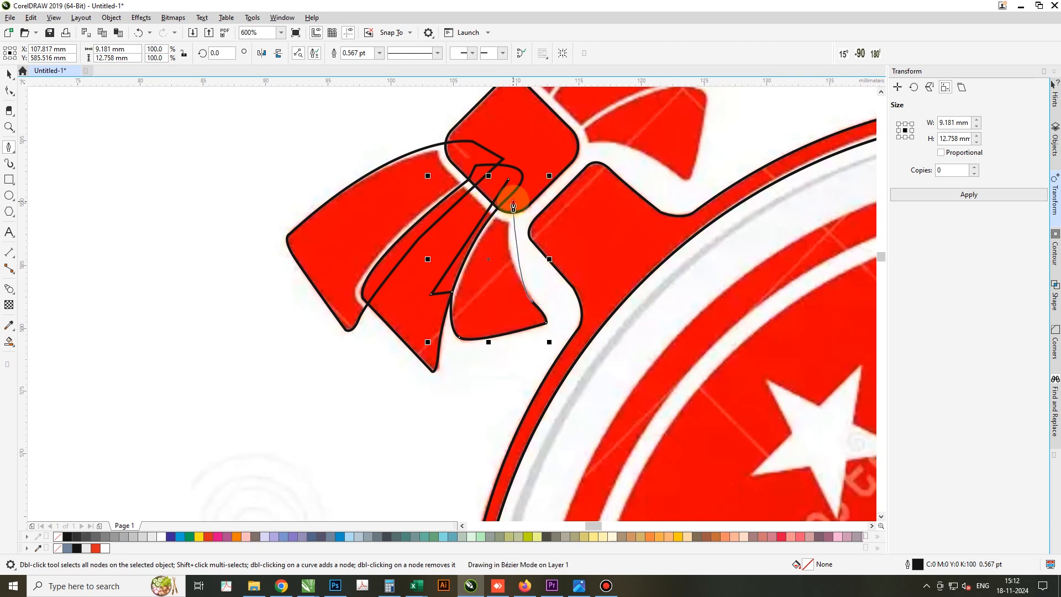
pyautogui.moveTo(514, 203); pyautogui.dragTo(523, 177)
pyautogui.click(508, 180)
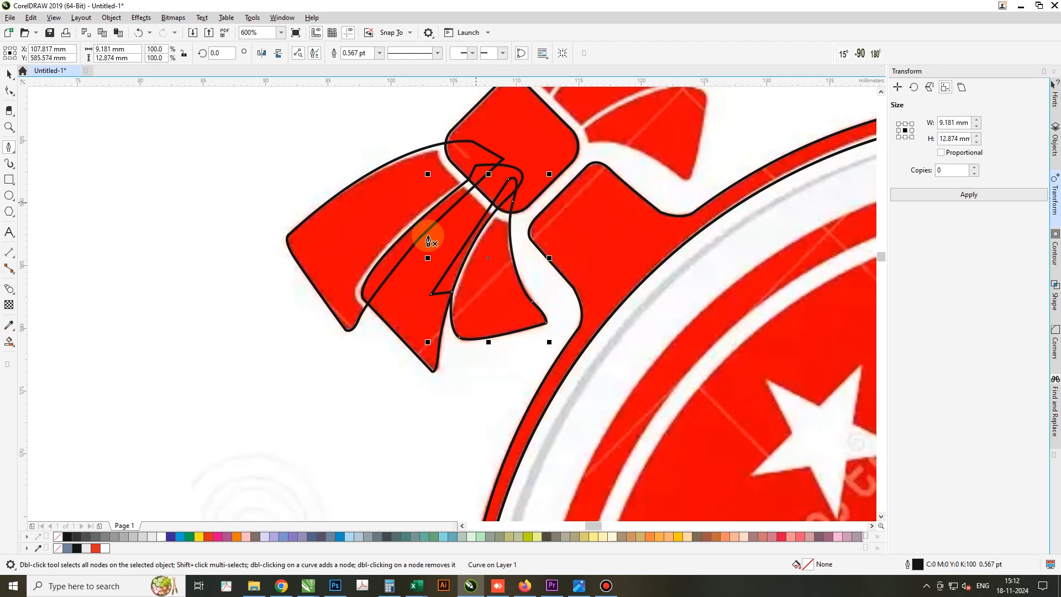
# Fill the three traced tails with red (C0 M100 Y100 K0)
pyautogui.scroll(-2, 360, 289)
pyautogui.press('space')
pyautogui.press('F2')
pyautogui.moveTo(318, 186); pyautogui.dragTo(588, 375)
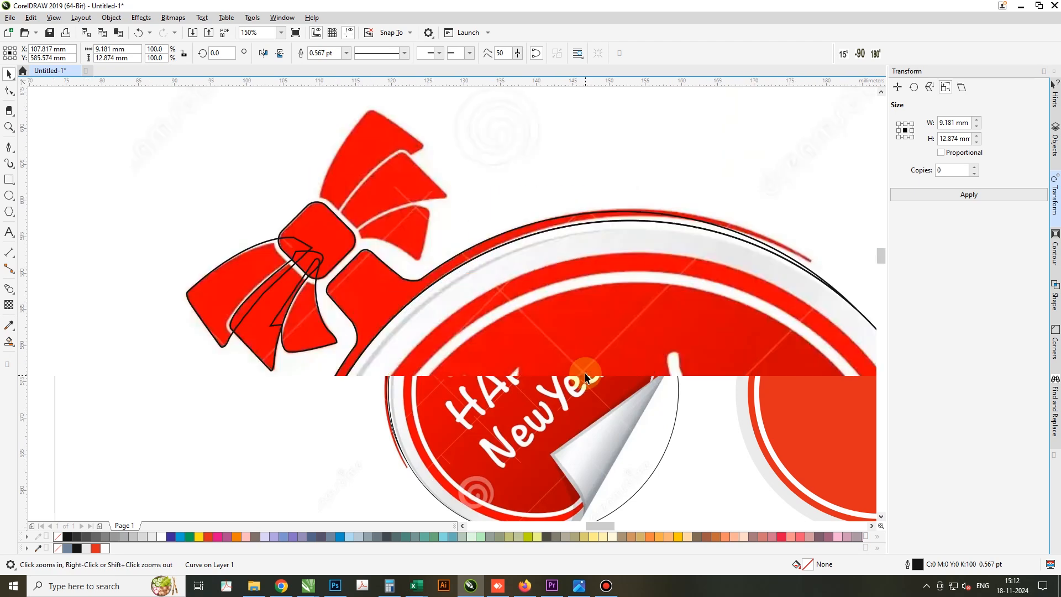
pyautogui.click(211, 536)
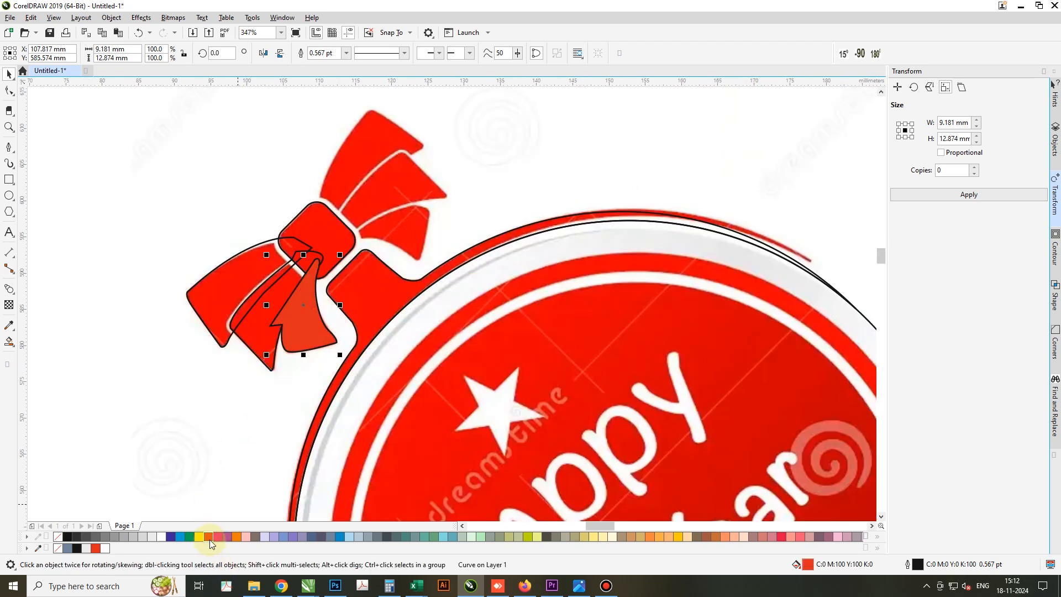
pyautogui.keyDown('shift'); pyautogui.click(210, 303); pyautogui.keyUp('shift')
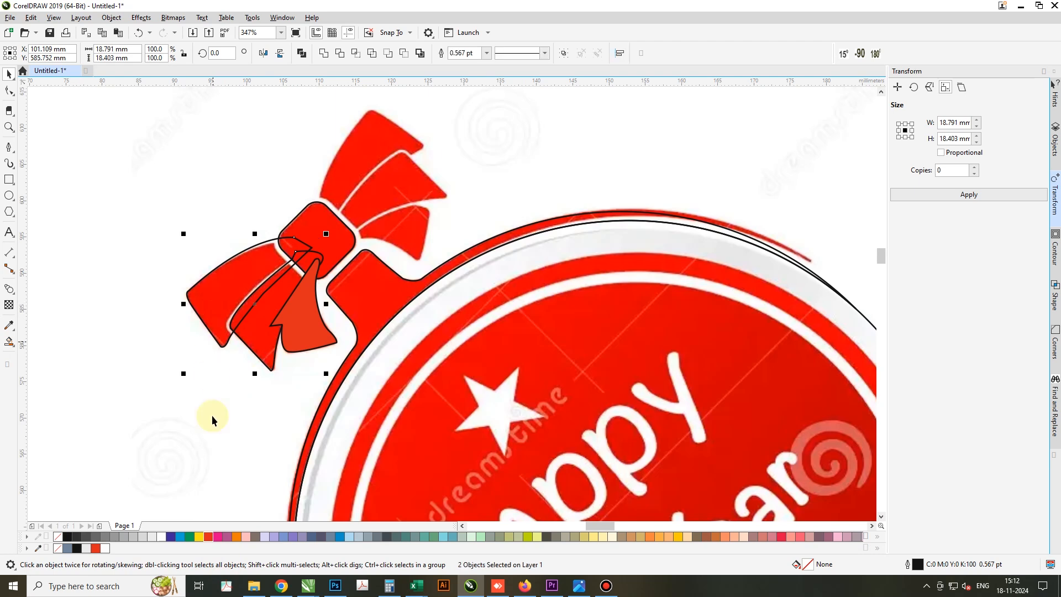
pyautogui.click(209, 536)
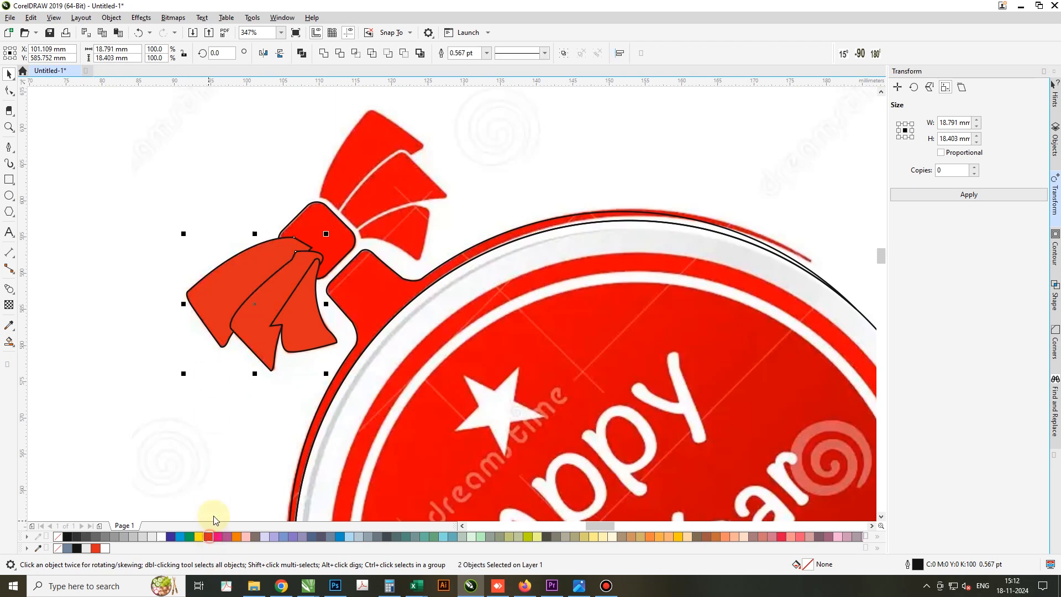
# Place the small inner tail behind the middle tail and give the middle tail a white outline
pyautogui.click(301, 345)
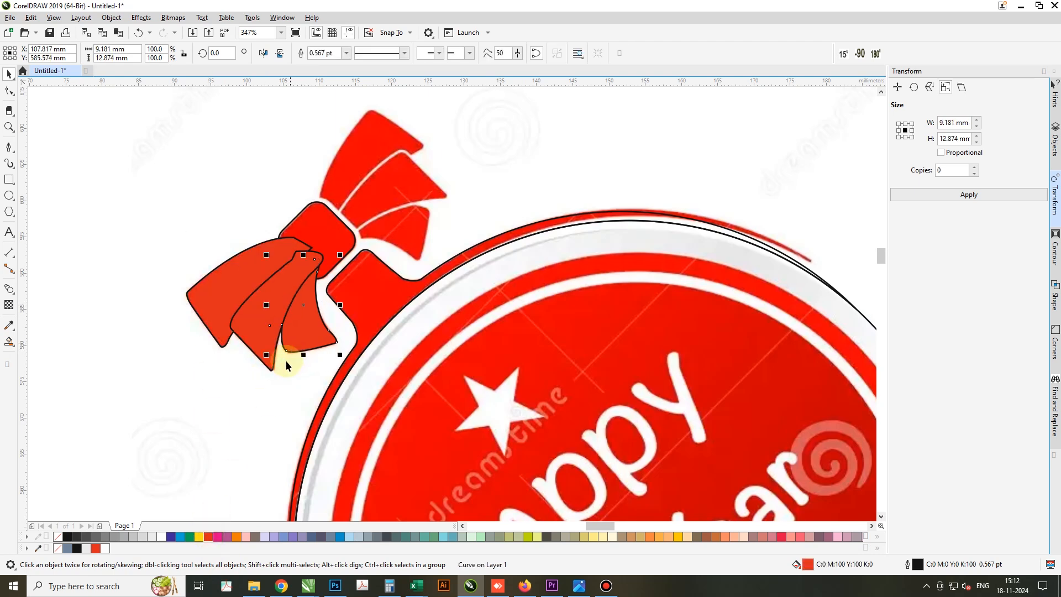
pyautogui.click(249, 318)
pyautogui.rightClick(163, 540)
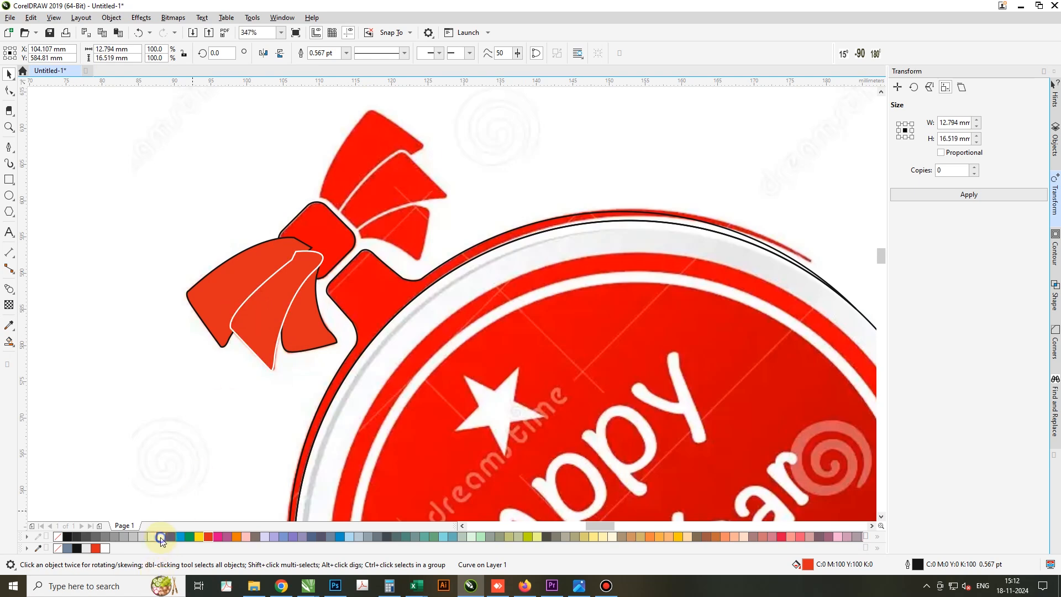
pyautogui.keyDown('shift'); pyautogui.click(294, 348); pyautogui.keyUp('shift')
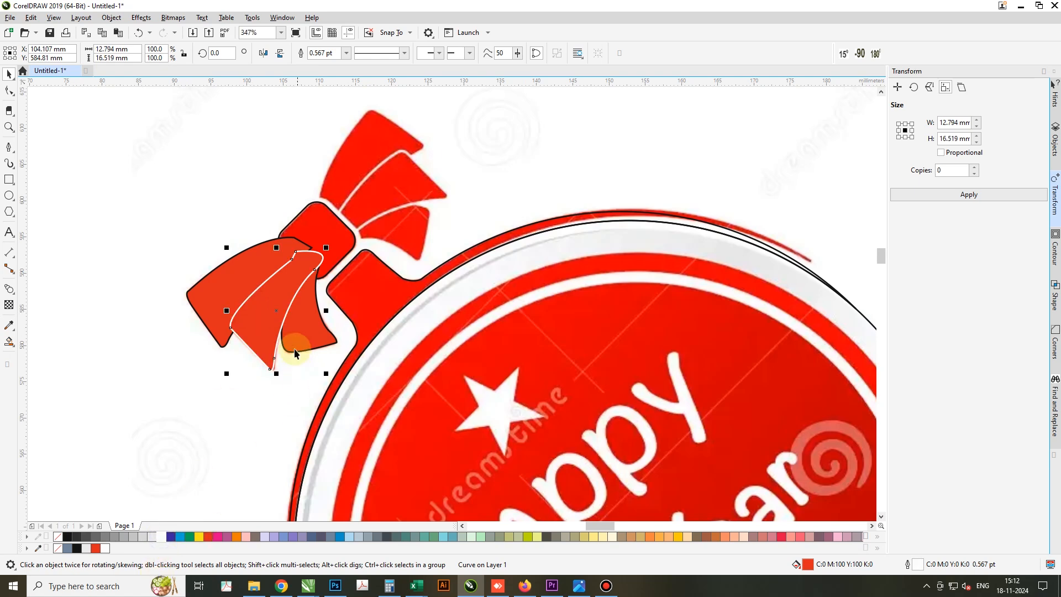
pyautogui.rightClick(160, 538)
pyautogui.hotkey('ctrl', 'z')
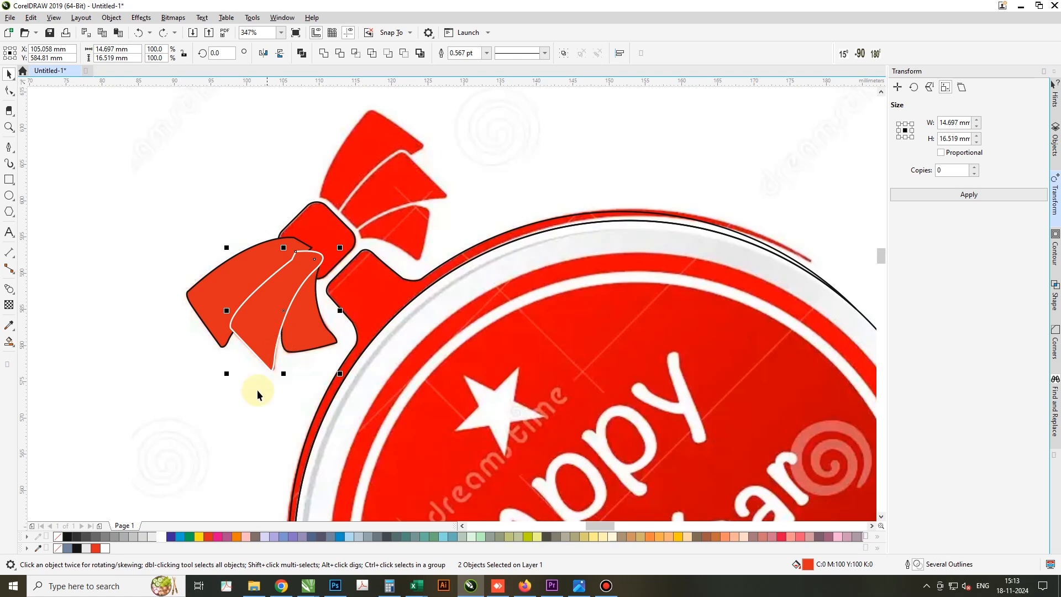
# Remove the outline from the small inner tail and the outermost tail
pyautogui.click(258, 394)
pyautogui.click(304, 336)
pyautogui.keyDown('shift'); pyautogui.click(235, 297); pyautogui.keyUp('shift')
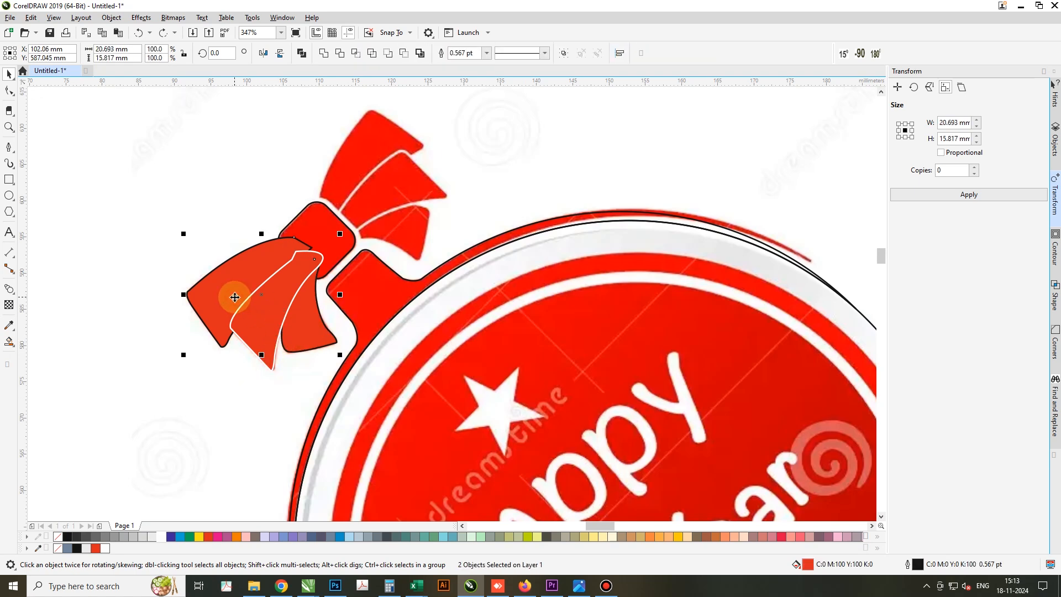
pyautogui.hotkey('alt', 'x')
# Set the middle tail's white outline to 2 pt and place it behind the fill
pyautogui.click(253, 337)
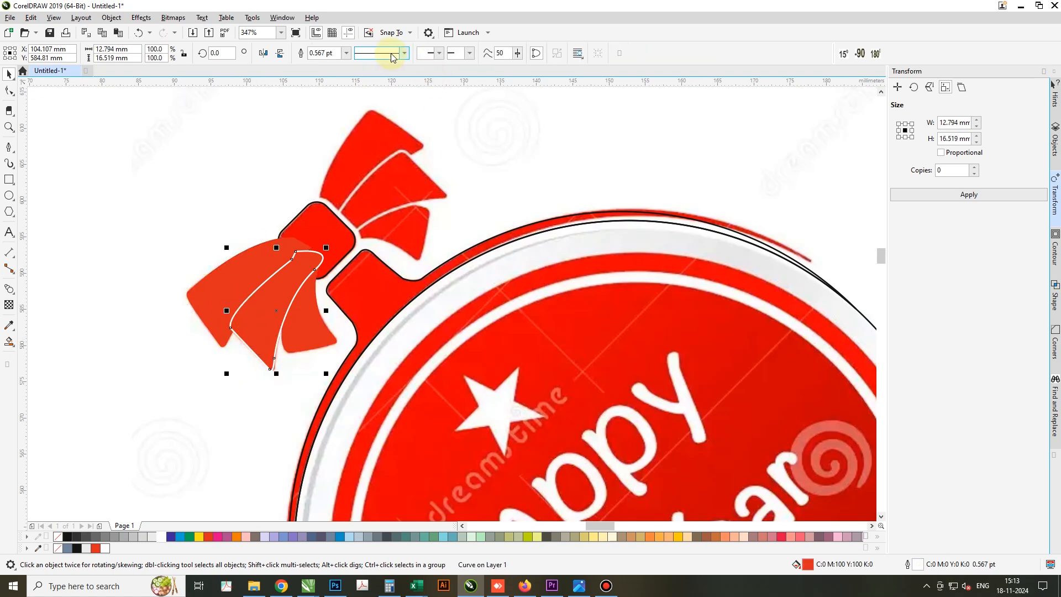
pyautogui.click(333, 54)
pyautogui.write('2')
pyautogui.press('Return')
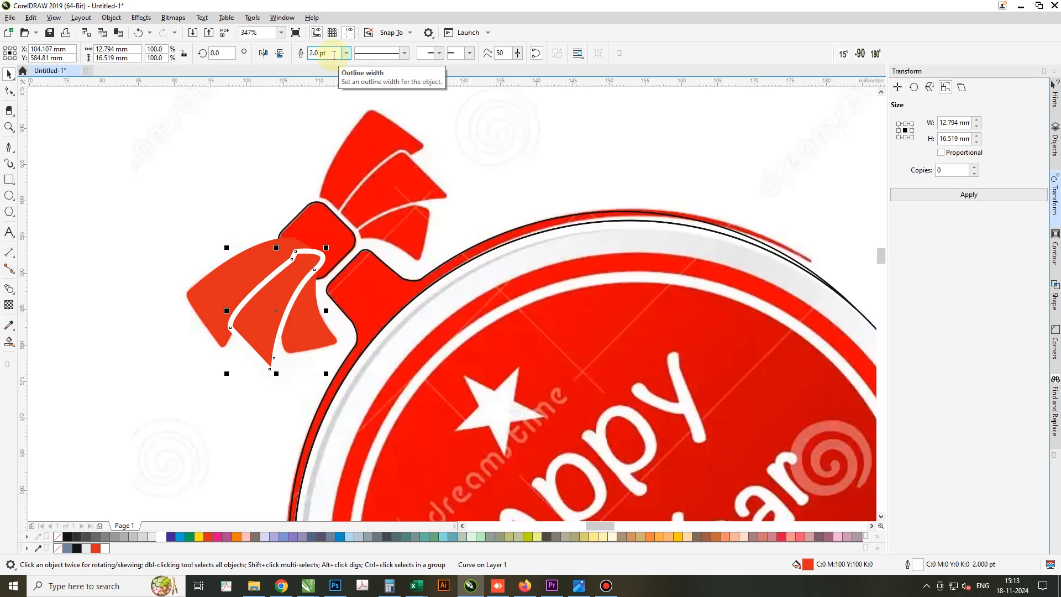
pyautogui.press('F12')
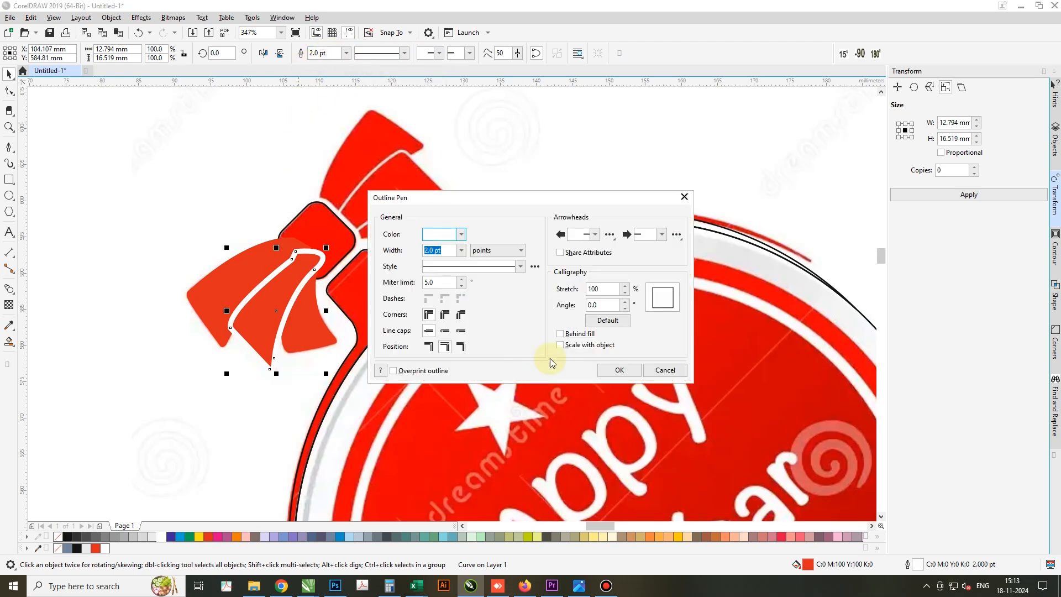
pyautogui.click(560, 335)
pyautogui.click(616, 370)
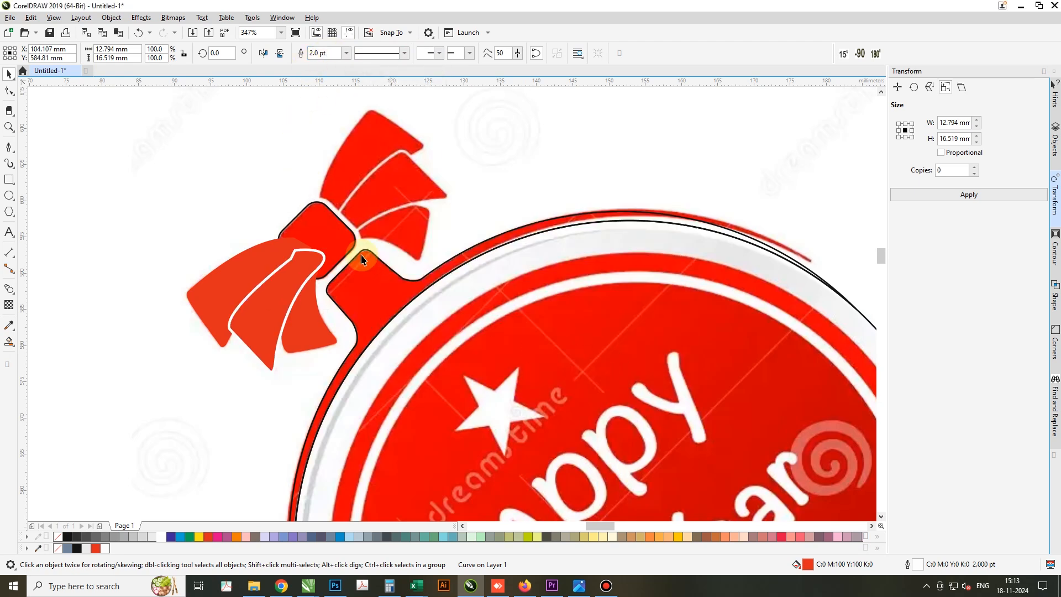
# Fill the rounded knot with red (C0 M100 Y100 K0) and bring it in front of the tails
pyautogui.click(323, 233)
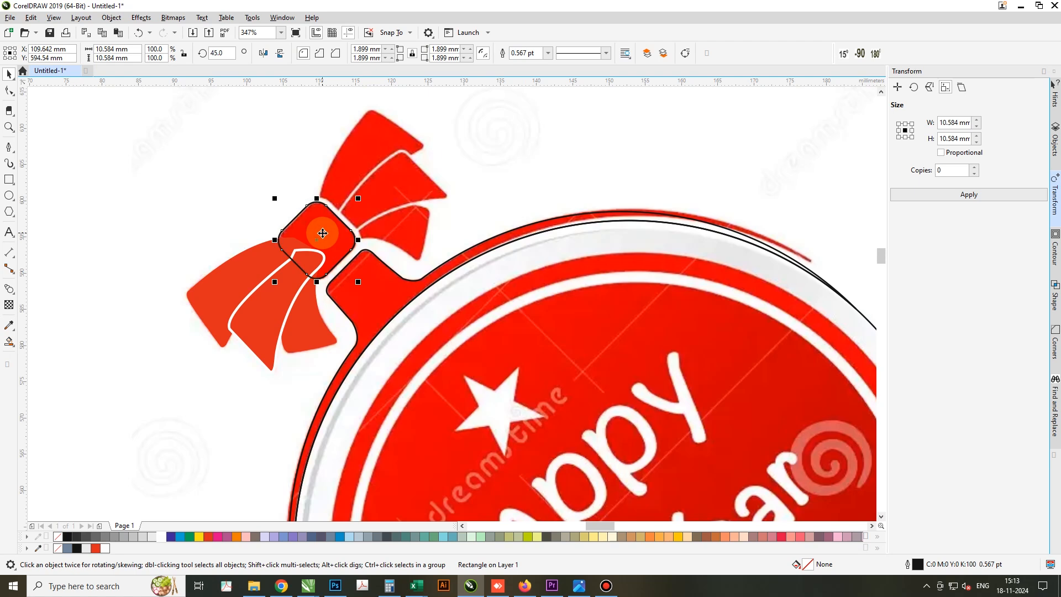
pyautogui.click(210, 536)
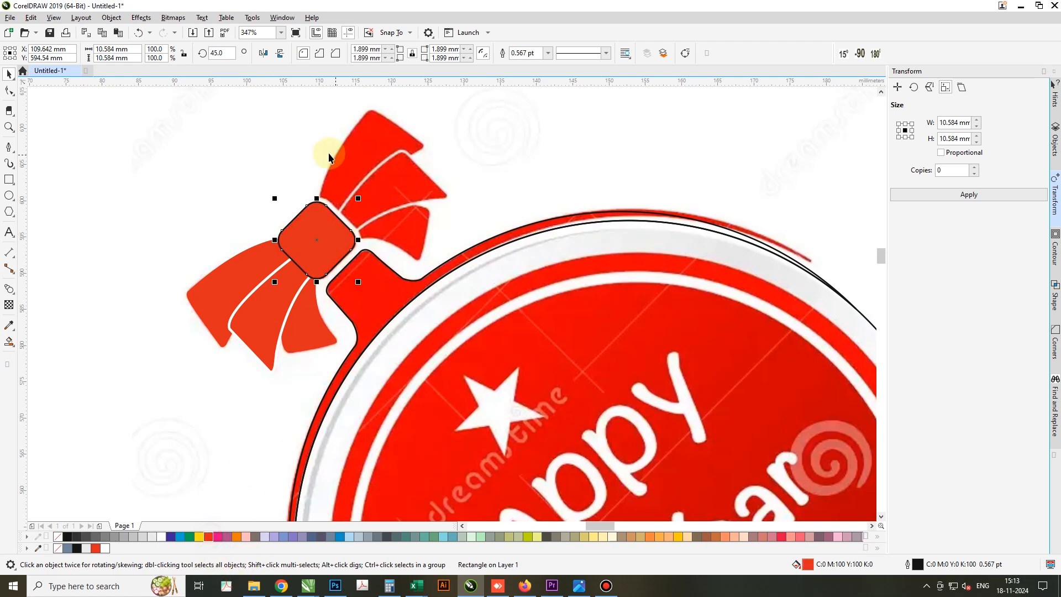
# Duplicate the lower tails with the knot, mirror the copy horizontally and vertically, and align its knot over the original knot
pyautogui.moveTo(368, 153); pyautogui.dragTo(195, 373)
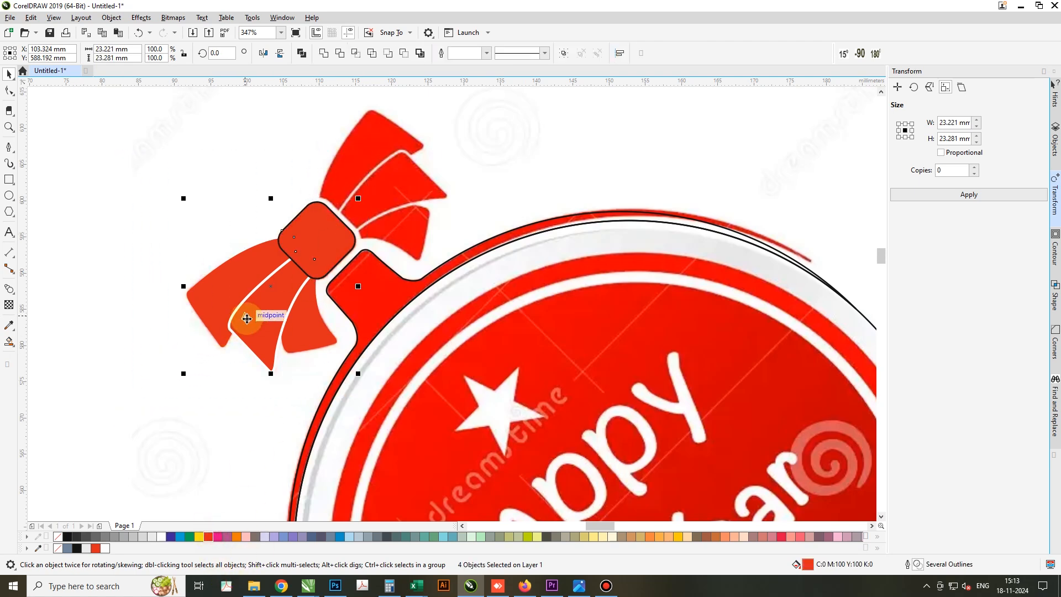
pyautogui.moveTo(245, 316); pyautogui.dragTo(410, 239)
pyautogui.rightClick(410, 239)
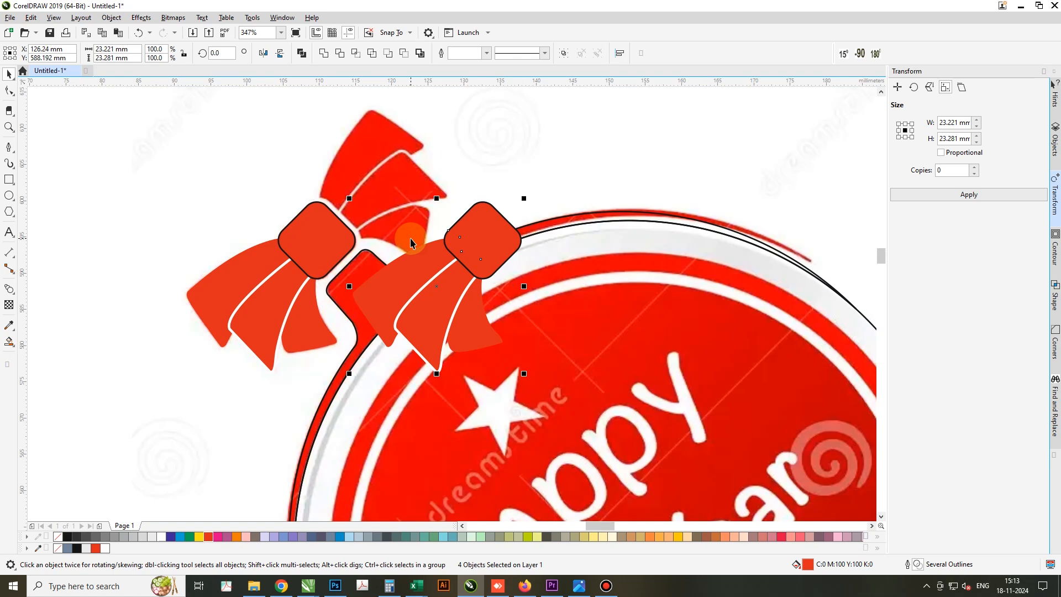
pyautogui.hotkey('ctrl', 'z')
pyautogui.moveTo(328, 250); pyautogui.dragTo(389, 205)
pyautogui.click(262, 53)
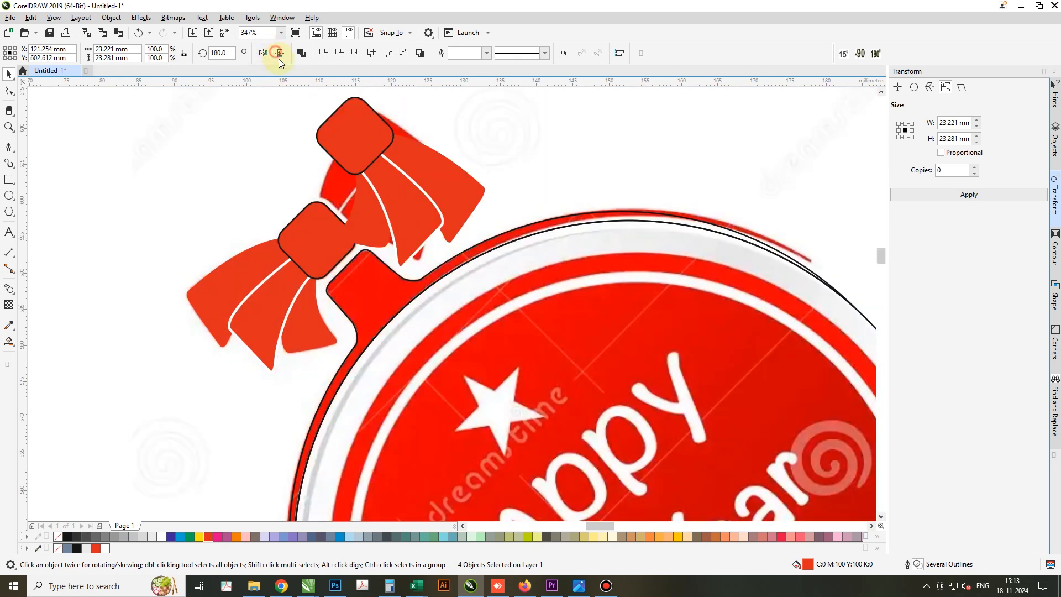
pyautogui.click(280, 53)
pyautogui.moveTo(322, 230); pyautogui.dragTo(290, 222)
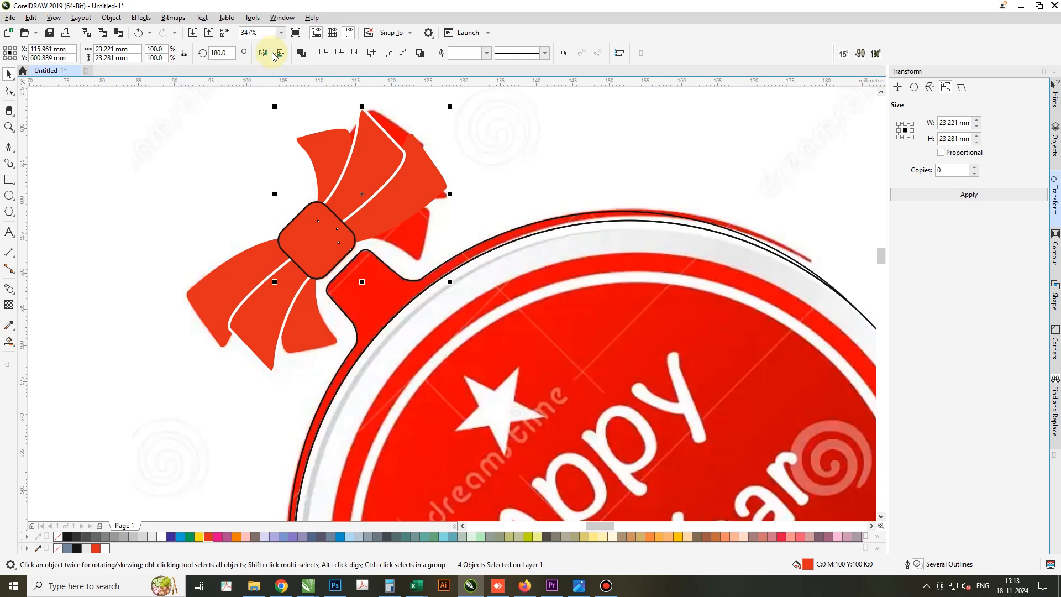
# Mirror the three copied tails vertically, rotate them to about 272°, and fit them over the upper tails of the reference bow
pyautogui.keyDown('shift'); pyautogui.click(284, 231); pyautogui.keyUp('shift')
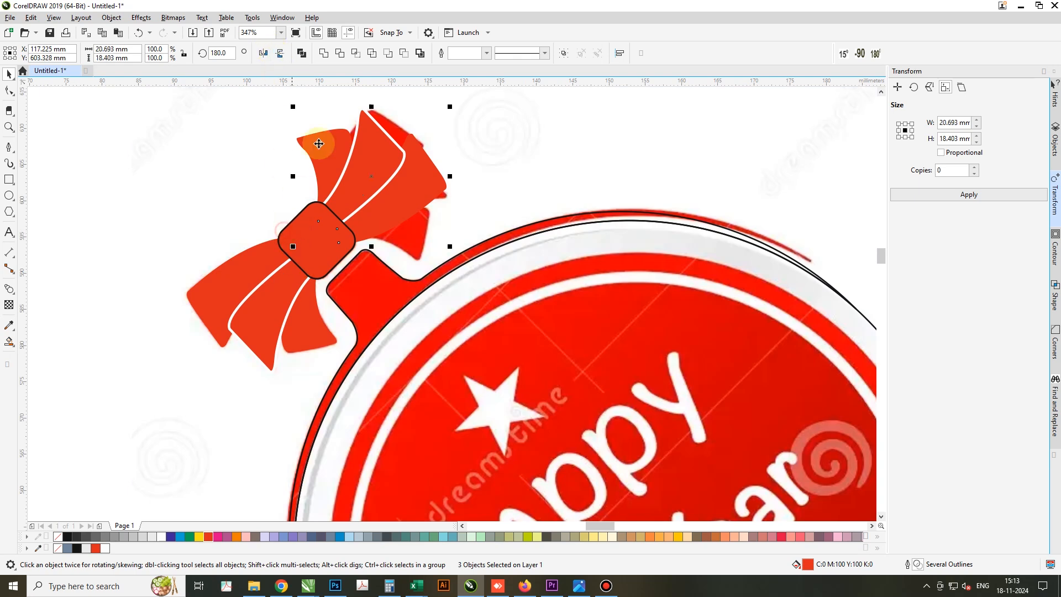
pyautogui.click(280, 53)
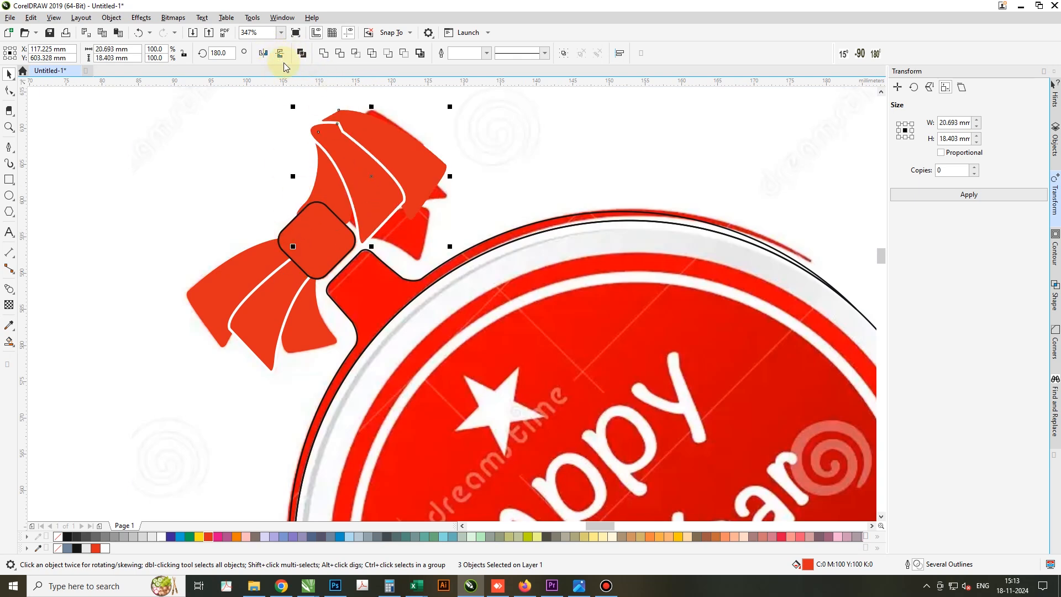
pyautogui.click(303, 239)
pyautogui.moveTo(292, 246); pyautogui.dragTo(462, 266)
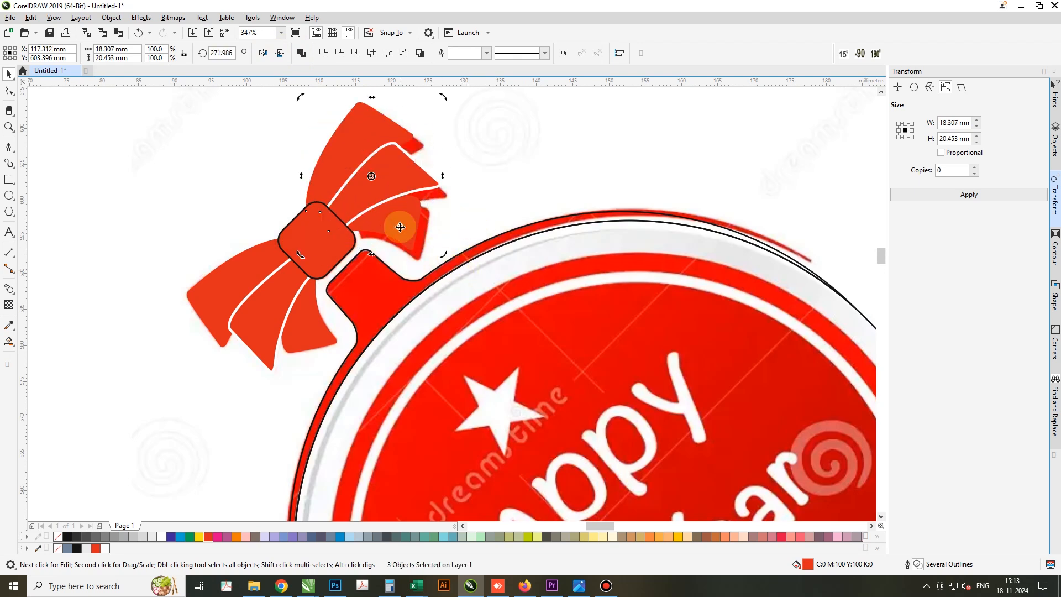
pyautogui.moveTo(404, 224); pyautogui.dragTo(409, 228)
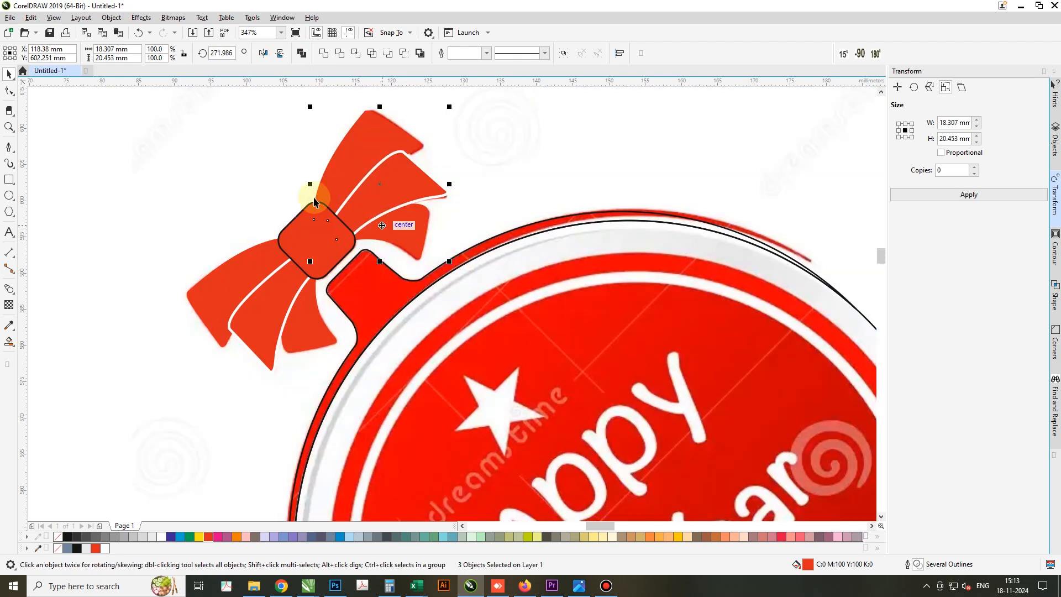
# Move the complete bow and outer arc 110 mm to the right onto the traced sticker, leaving the reference image in place
pyautogui.scroll(-3, 367, 219)
pyautogui.moveTo(369, 130); pyautogui.dragTo(264, 283)
pyautogui.keyDown('shift'); pyautogui.click(412, 313); pyautogui.keyUp('shift')
pyautogui.press('Right')
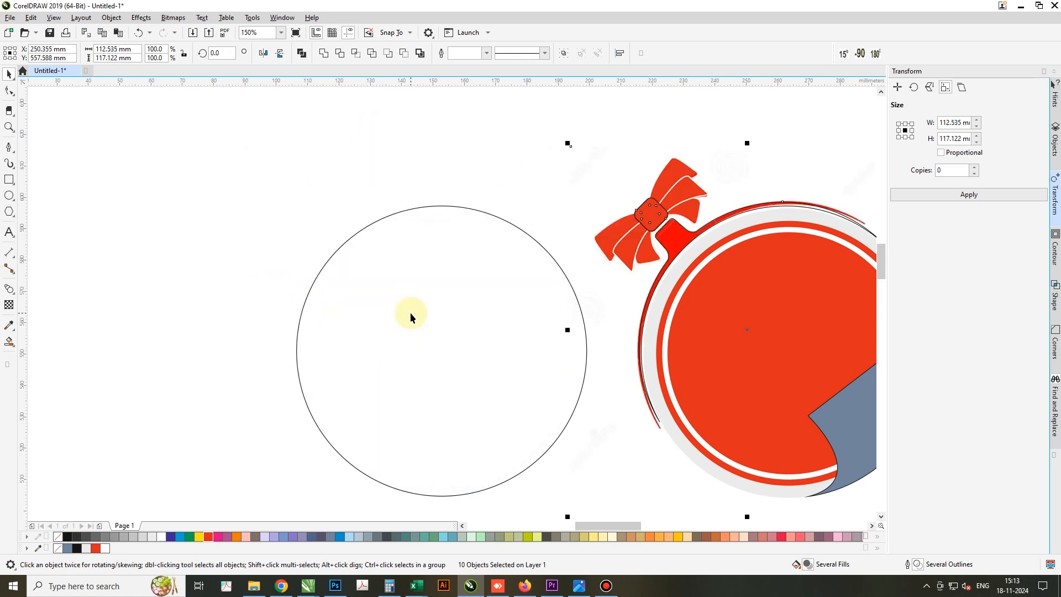
pyautogui.hotkey('ctrl', 'z')
pyautogui.keyDown('shift'); pyautogui.click(527, 186); pyautogui.keyUp('shift')
pyautogui.press('Right')
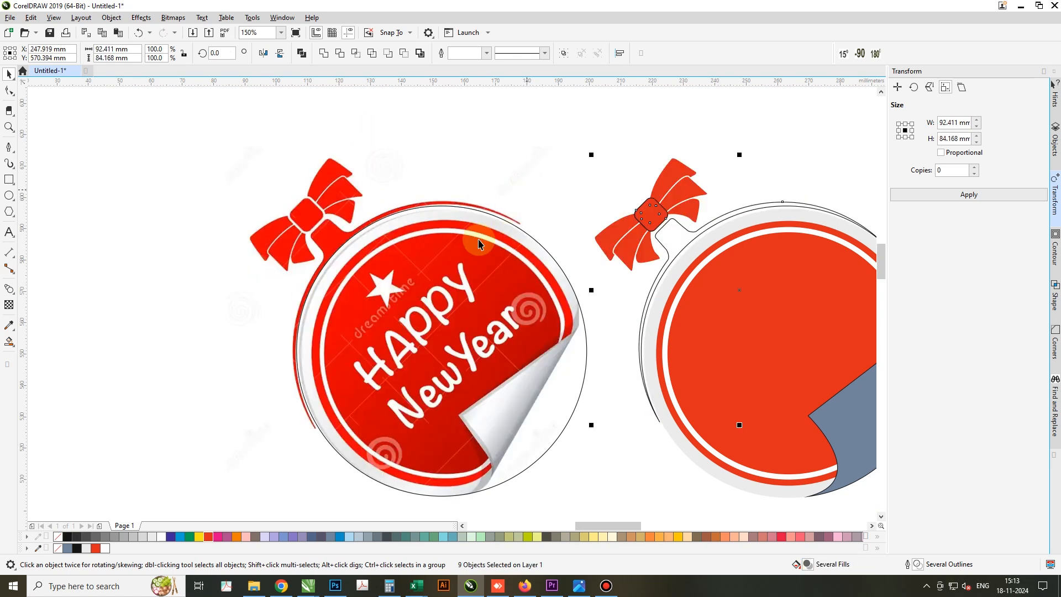
# Fill the outer arc with its tab below the bow in red (C0 M100 Y100 K0)
pyautogui.click(598, 148)
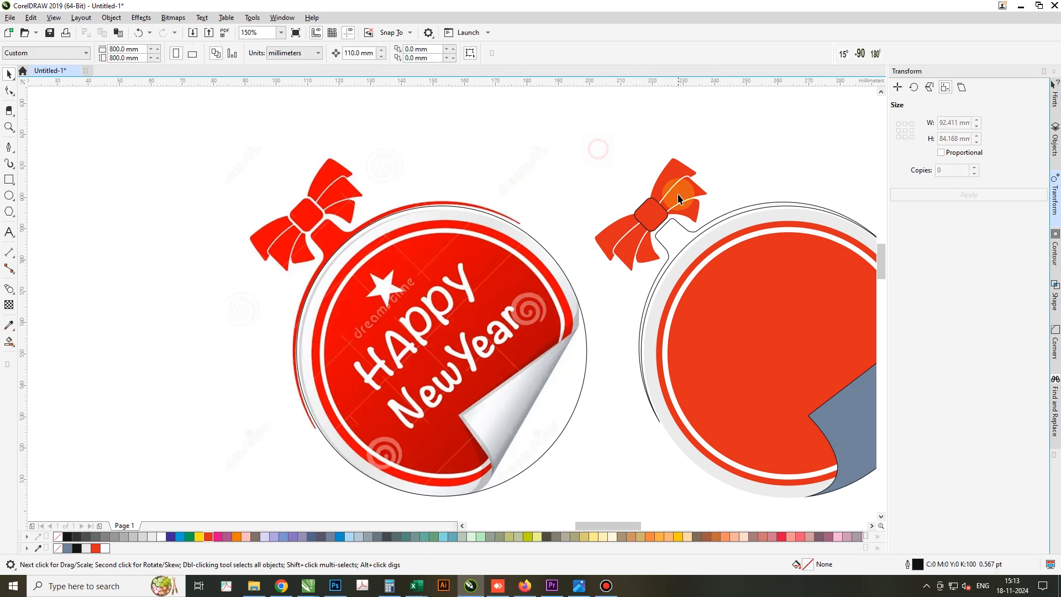
pyautogui.click(658, 215)
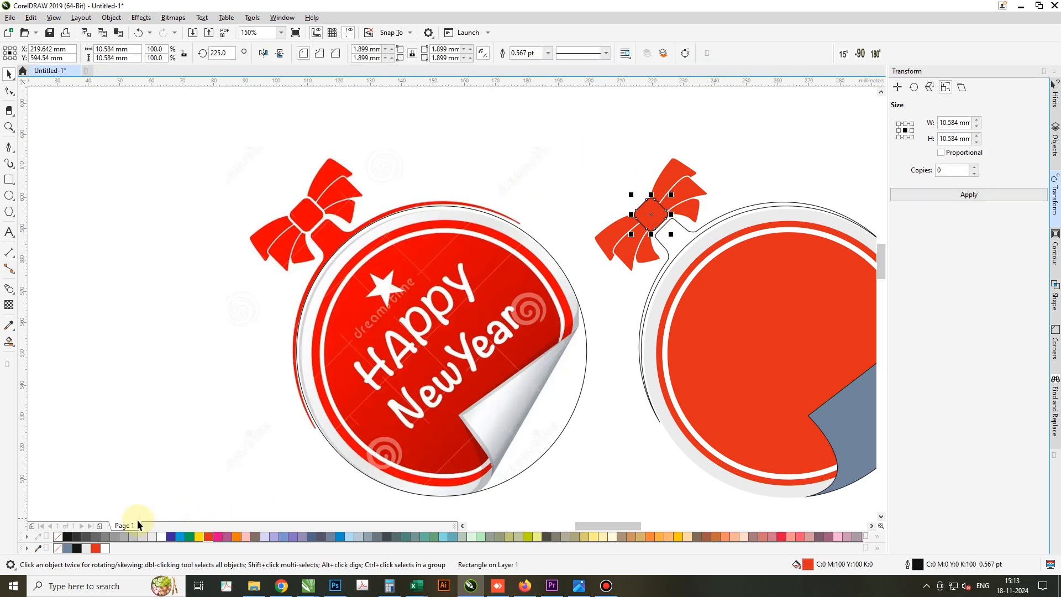
pyautogui.click(583, 128)
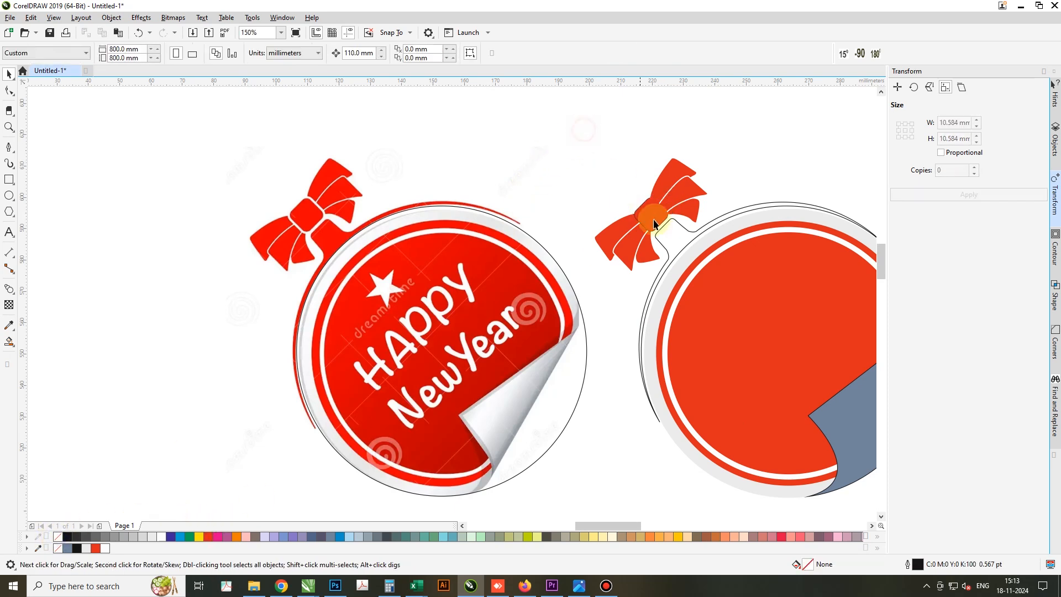
pyautogui.click(660, 232)
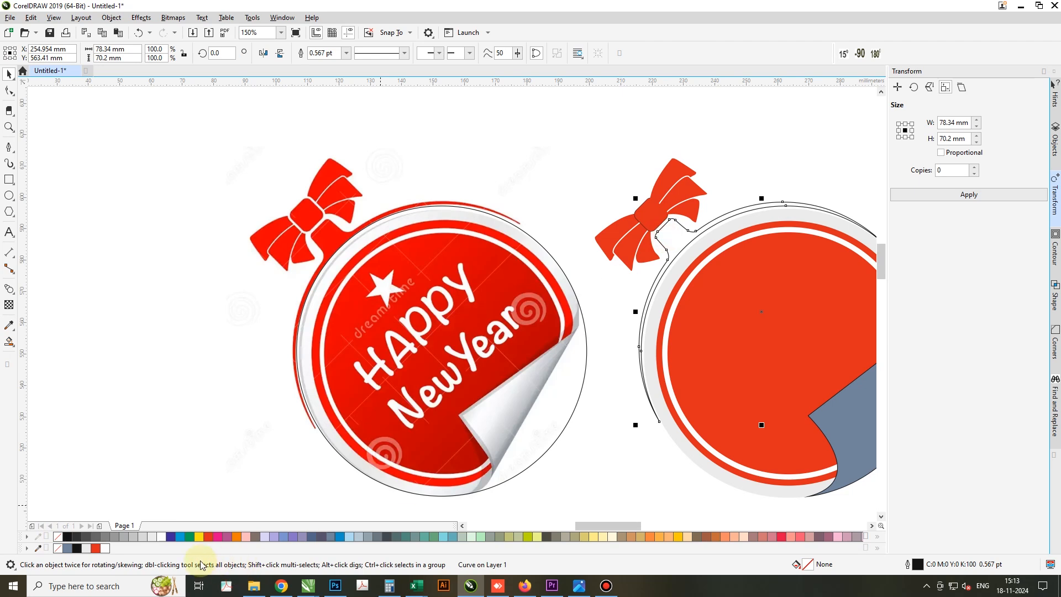
pyautogui.click(210, 538)
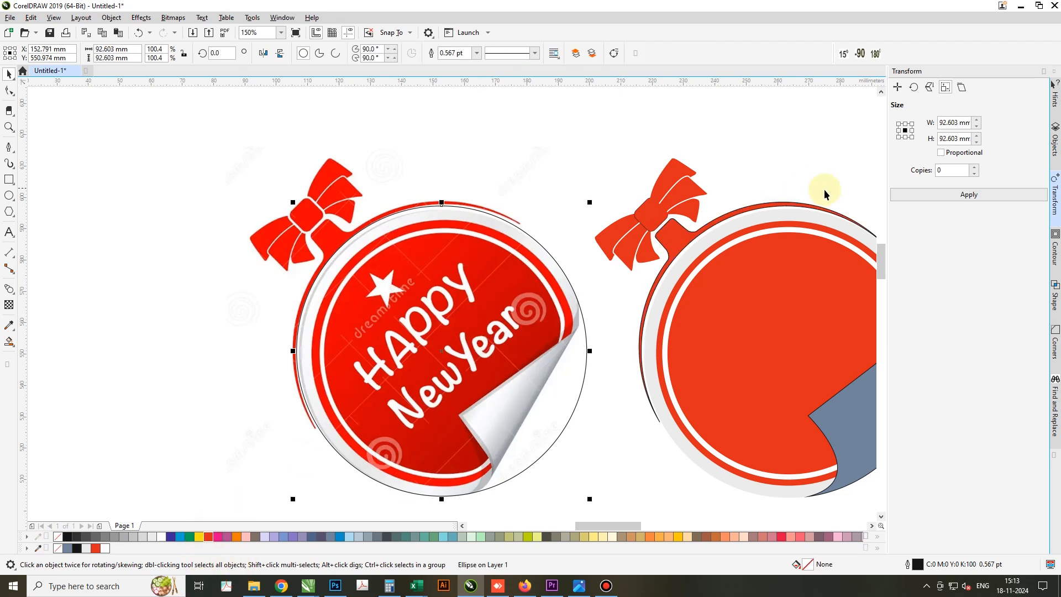
# Remove the black outline from the knot of the traced bow
pyautogui.click(479, 344)
pyautogui.scroll(2, 829, 204)
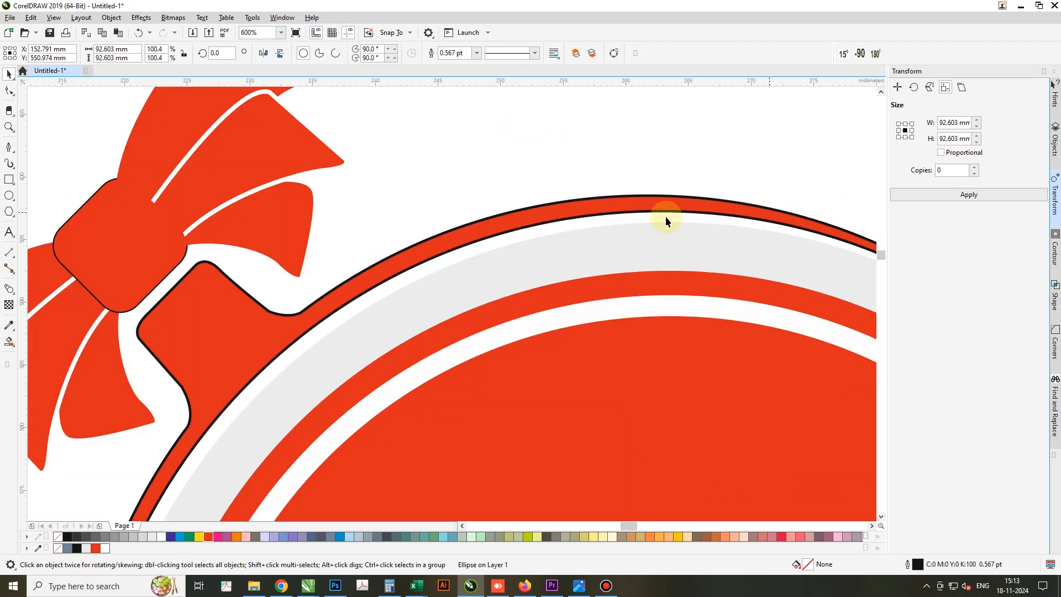
pyautogui.click(147, 279)
pyautogui.click(195, 278)
pyautogui.click(149, 281)
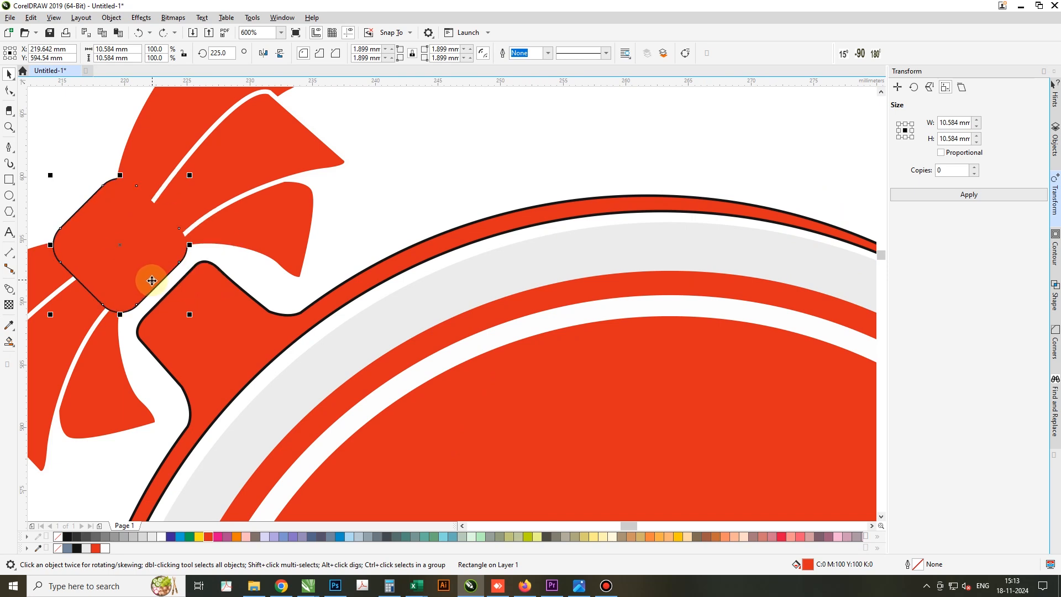
pyautogui.hotkey('ctrl', 'shift', 'z')
pyautogui.press('Escape')
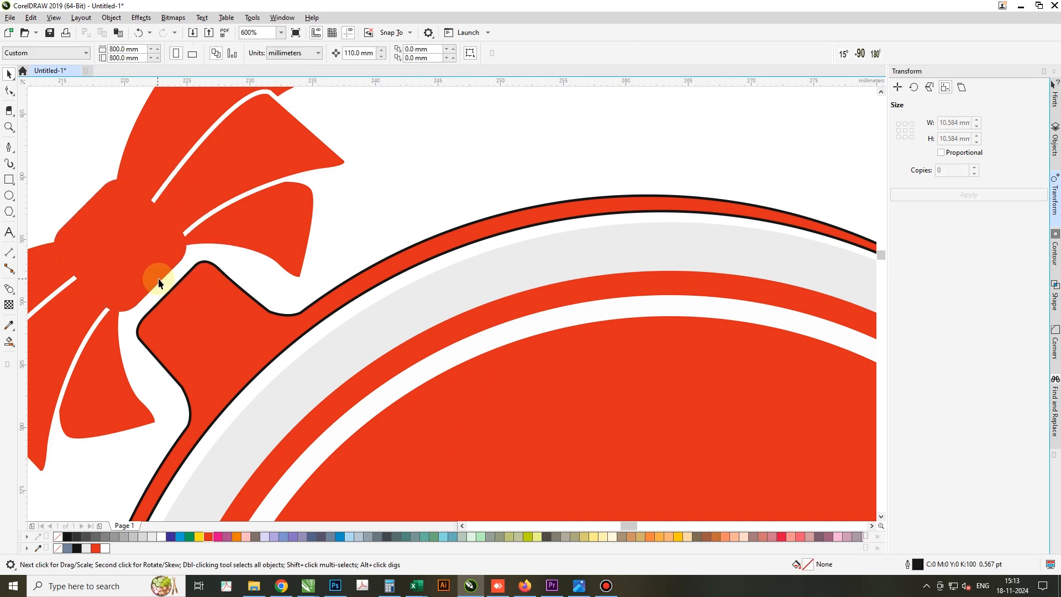
# Give the bow's knot a white 1 pt outline and remove the outline from the red outer arc
pyautogui.scroll(-1, 225, 276)
pyautogui.click(179, 275)
pyautogui.scroll(-2, 314, 247)
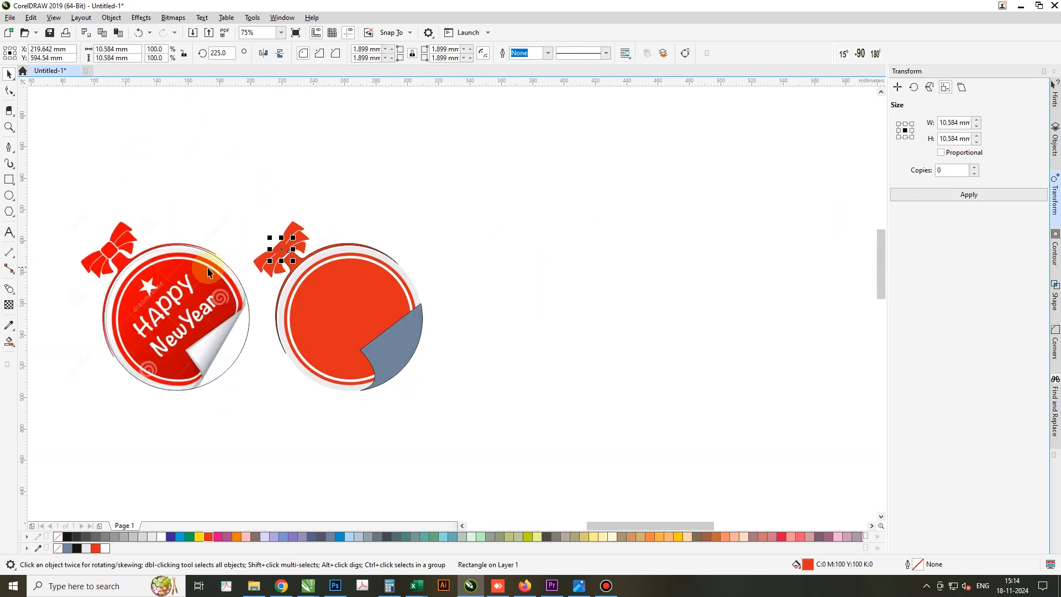
pyautogui.scroll(1, 202, 244)
pyautogui.rightClick(160, 536)
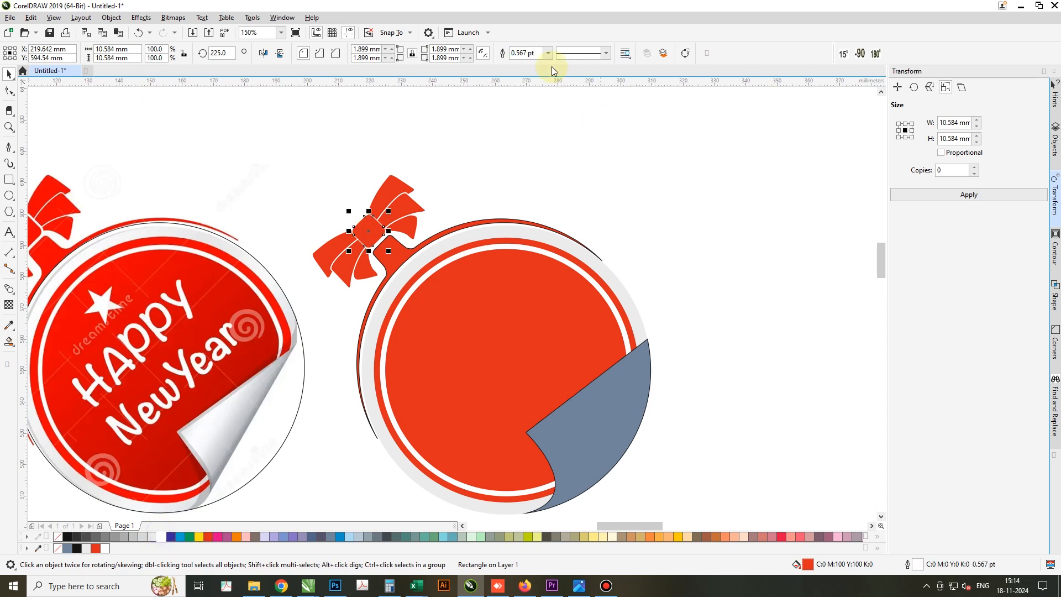
pyautogui.click(535, 53)
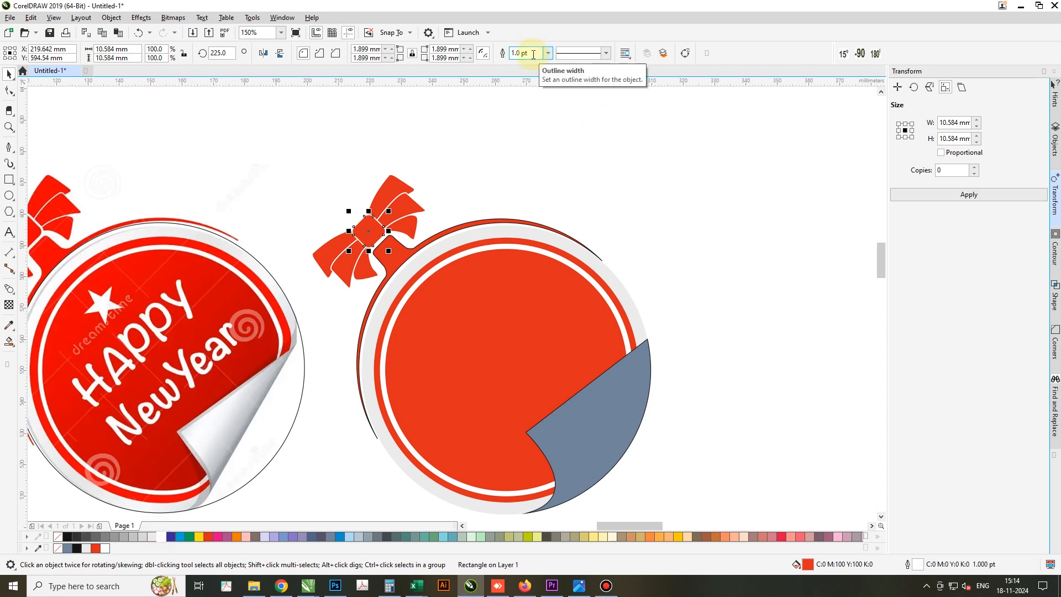
pyautogui.click(386, 246)
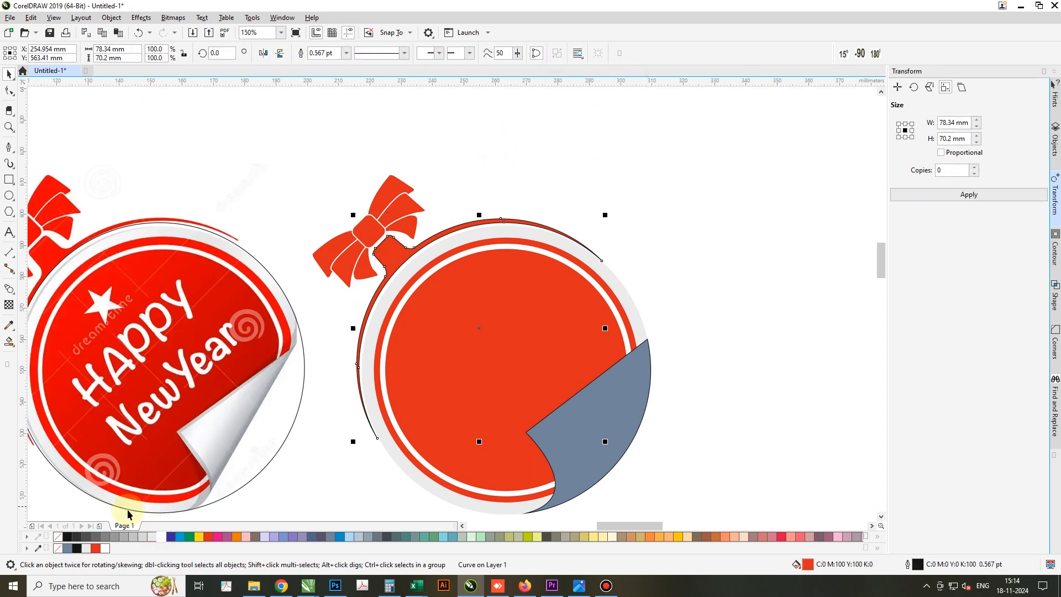
pyautogui.rightClick(57, 538)
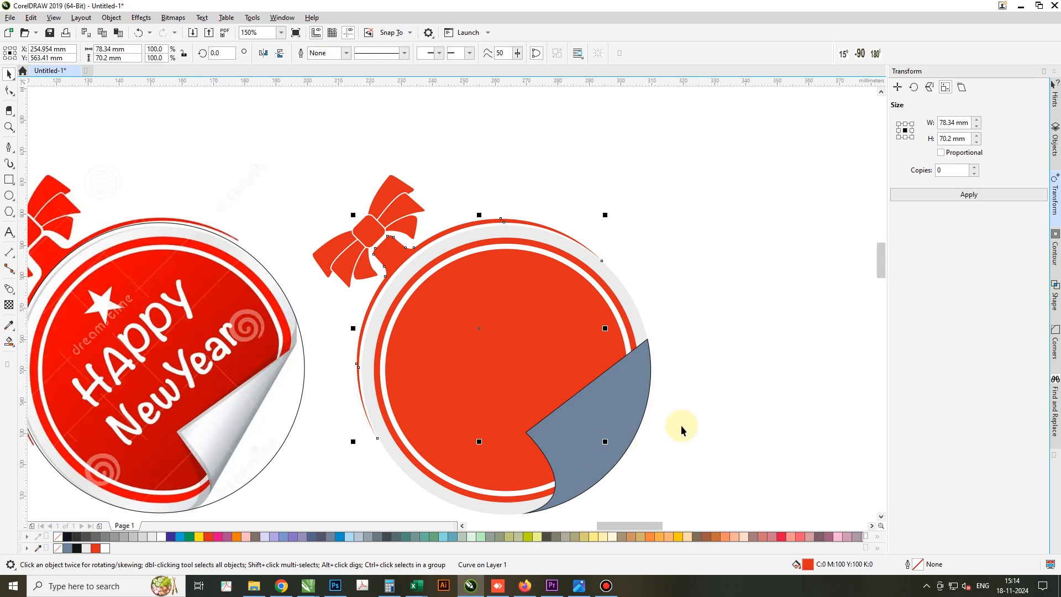
# Apply a linear fountain fill to the peeled corner, running diagonally from white at the inner fold to blue-grey at the outer edge
pyautogui.click(604, 434)
pyautogui.press('g')
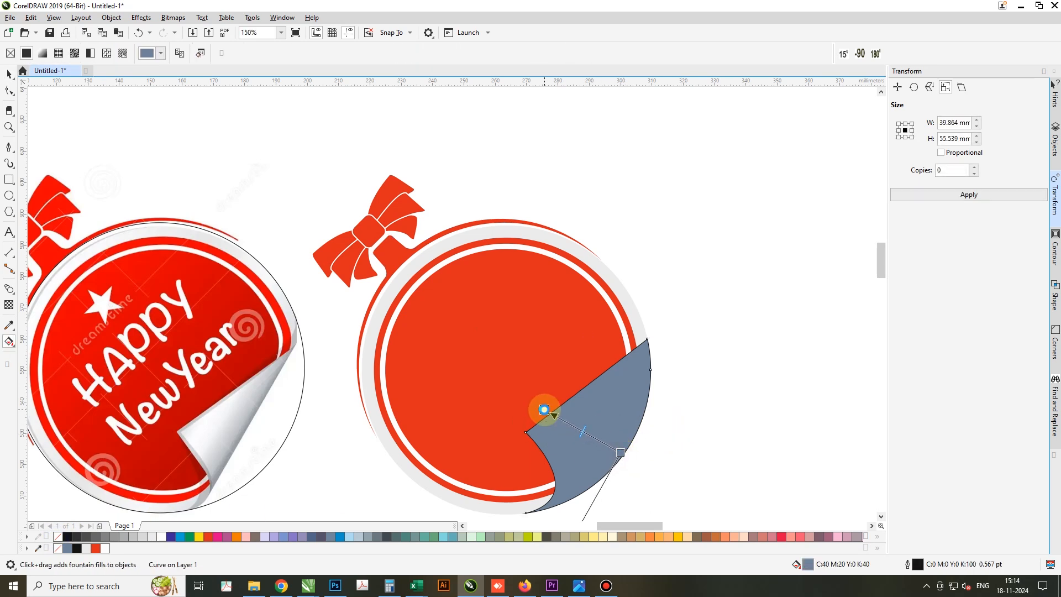
pyautogui.moveTo(544, 410); pyautogui.dragTo(621, 452)
pyautogui.press('space')
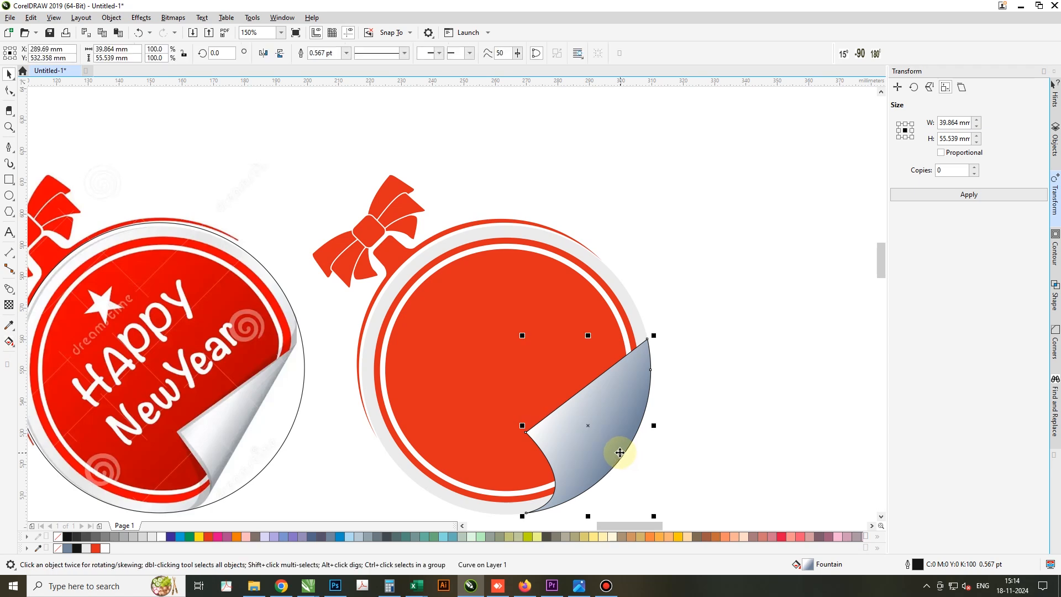
# Try to draw a straight Pen line across the peeled corner, connecting its upper and lower tips and extending above the sticker
pyautogui.click(620, 453)
pyautogui.press('F10')
pyautogui.click(8, 148)
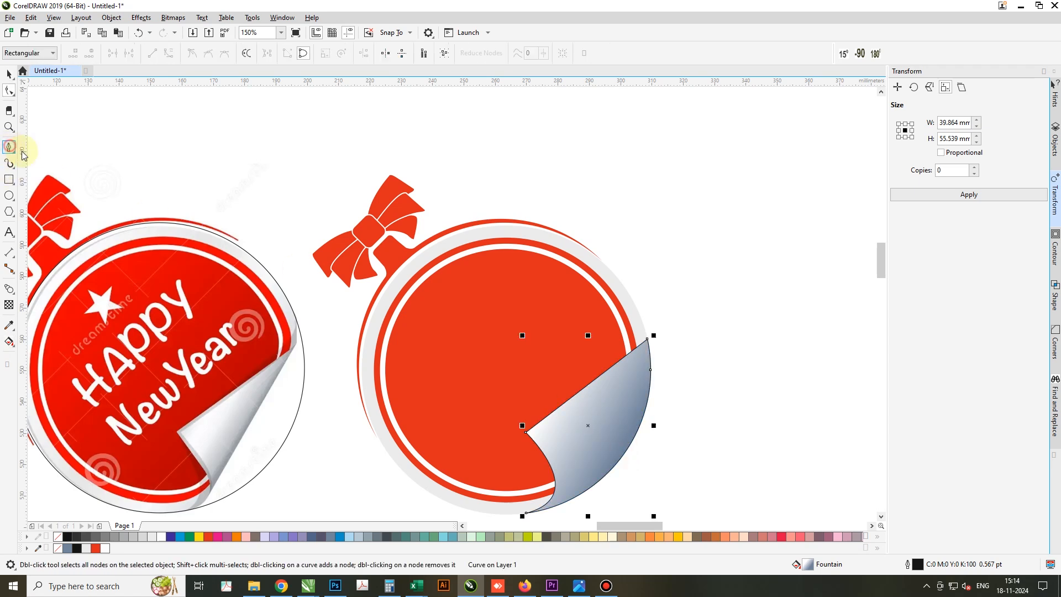
pyautogui.click(664, 256)
pyautogui.click(647, 342)
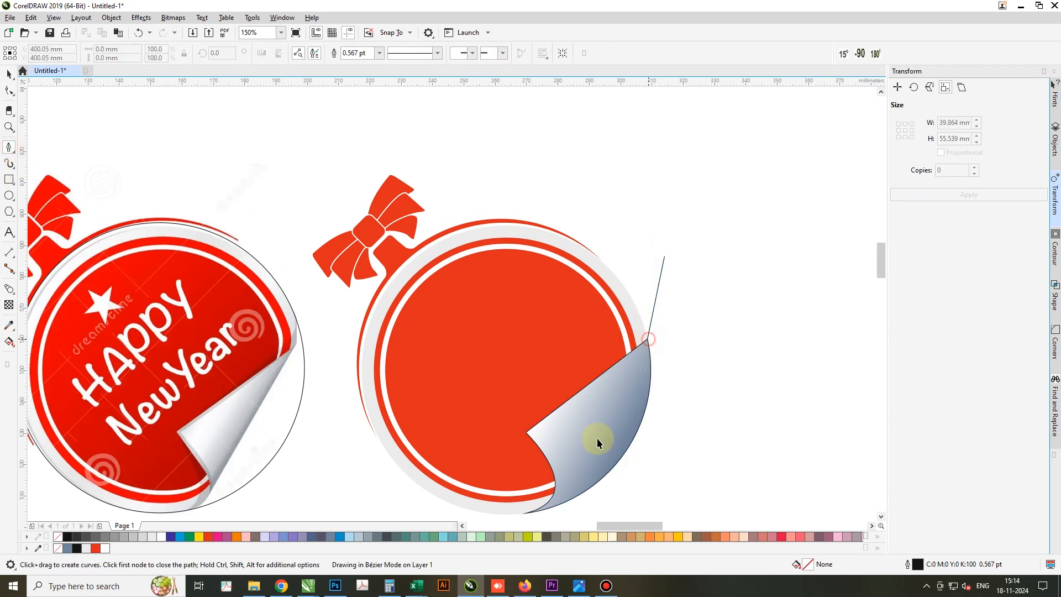
pyautogui.click(527, 513)
pyautogui.scroll(-3, 602, 354)
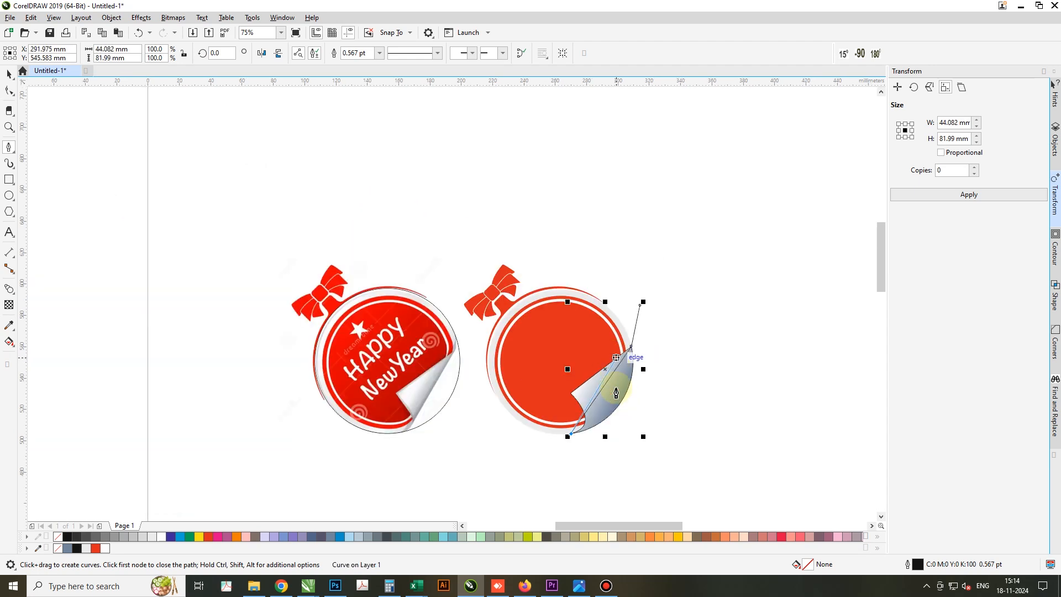
pyautogui.scroll(3, 611, 442)
pyautogui.press('space')
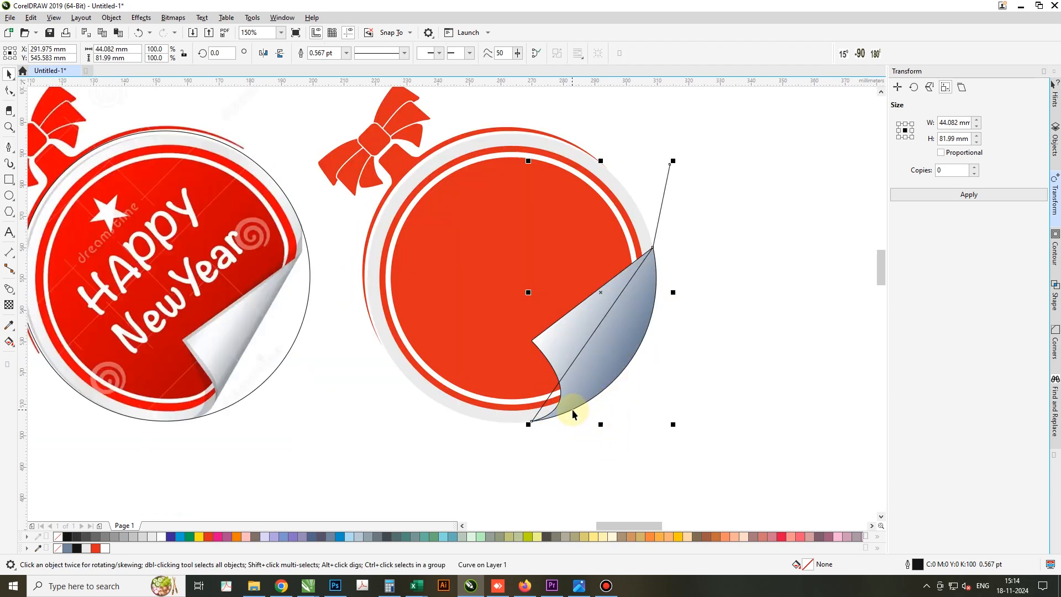
pyautogui.click(698, 263)
# Try to move only the peeled corner 110 mm to the left onto the reference image
pyautogui.click(634, 307)
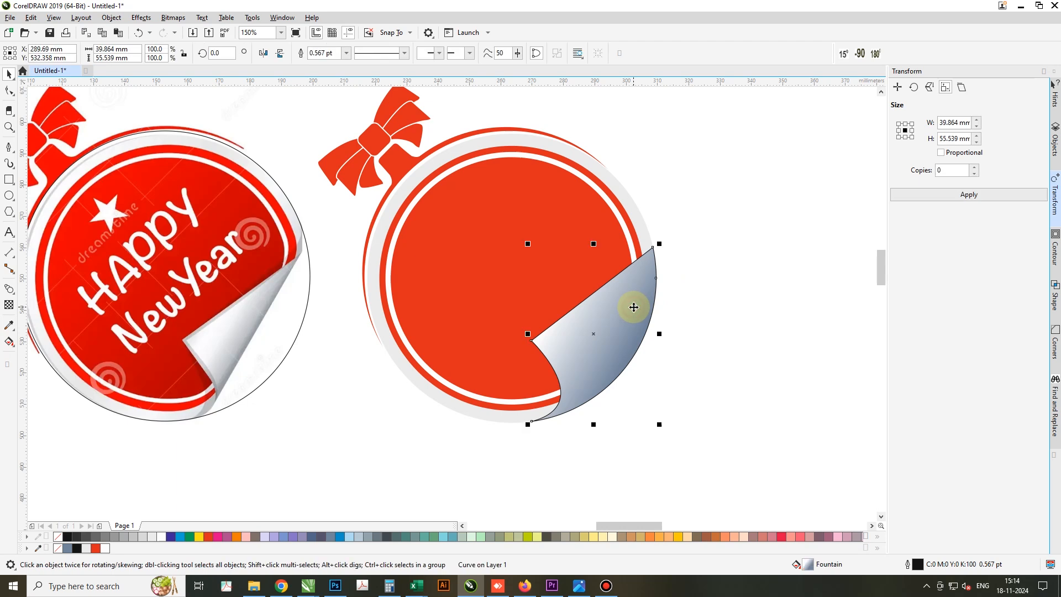
pyautogui.press('Left')
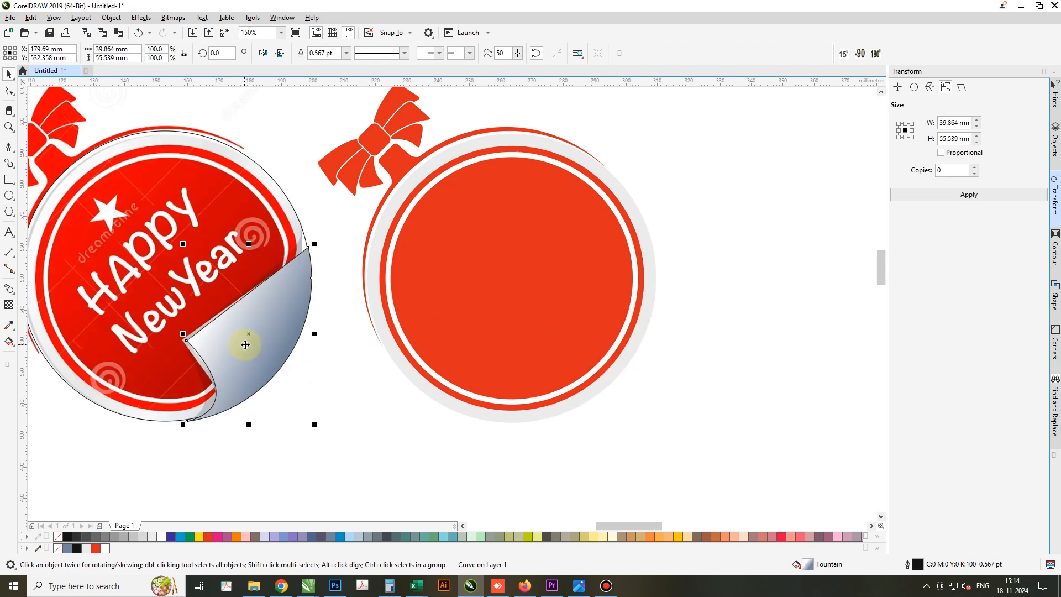
pyautogui.hotkey('ctrl', 'z')
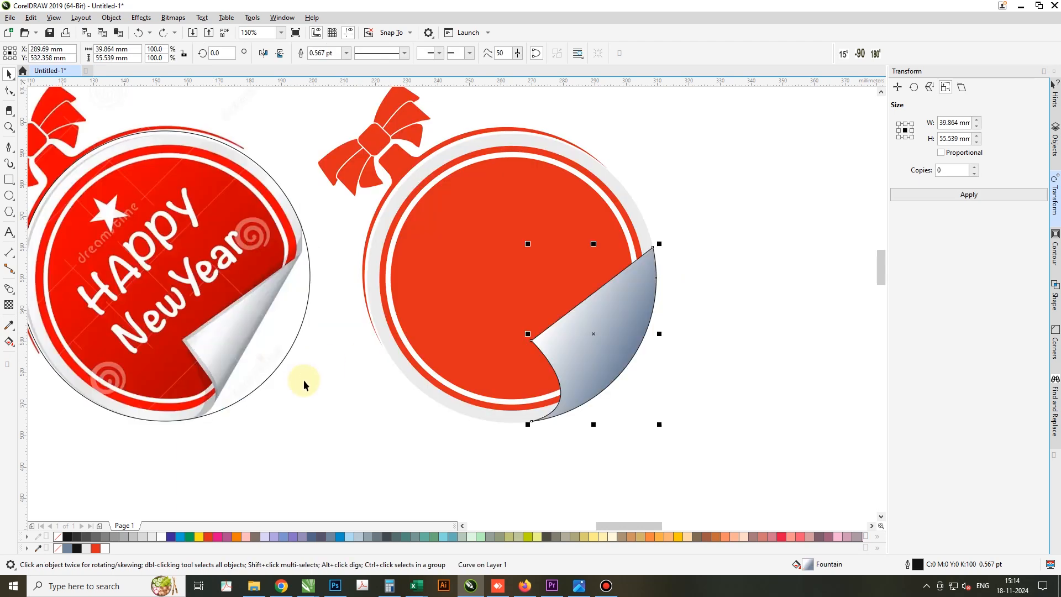
# Delete the unfilled circle lying over the reference image
pyautogui.click(205, 275)
pyautogui.press('Delete')
# Move the light grey base circle and the peeled corner 110 mm left onto the reference image and remove their fills
pyautogui.click(439, 397)
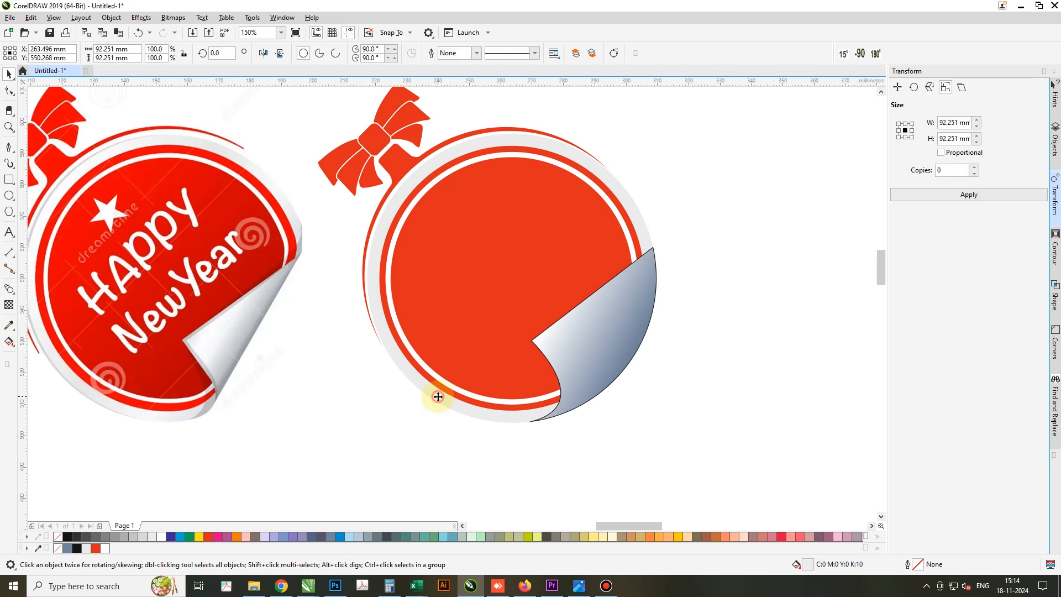
pyautogui.keyDown('shift'); pyautogui.click(601, 340); pyautogui.keyUp('shift')
pyautogui.press('Left')
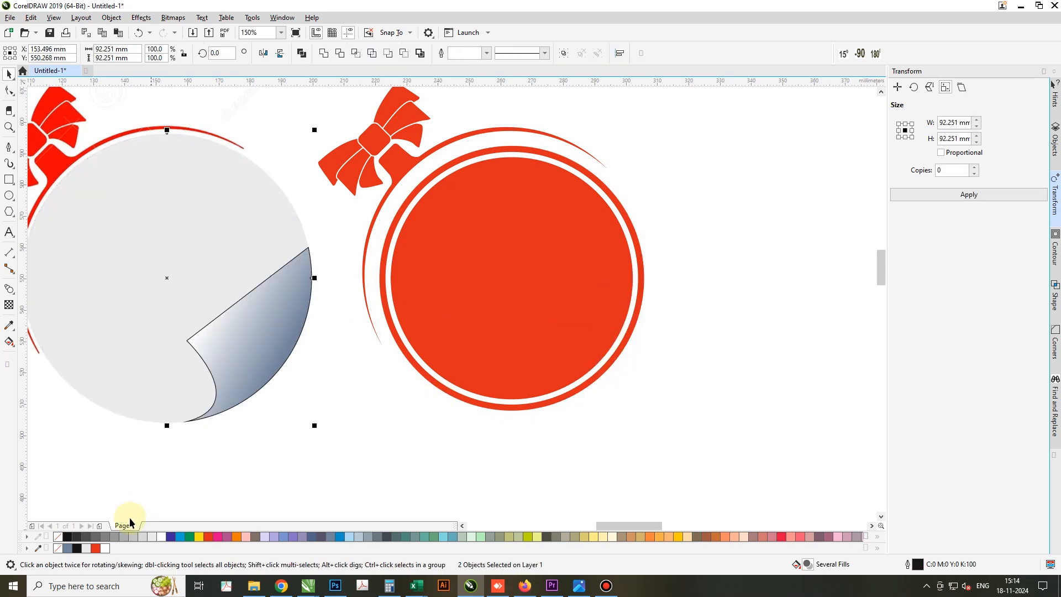
pyautogui.click(55, 537)
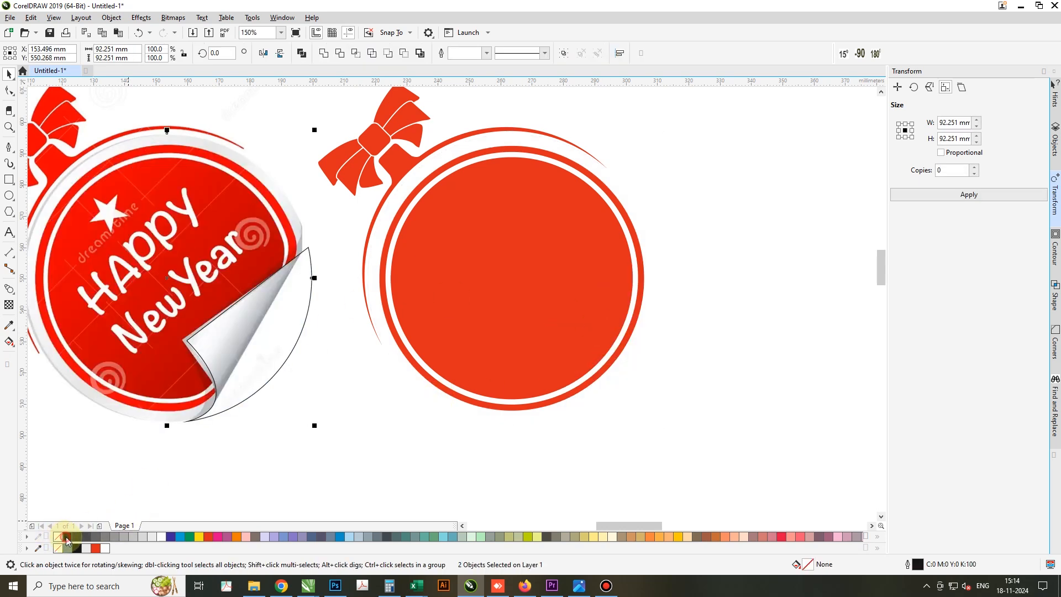
pyautogui.click(67, 536)
pyautogui.hotkey('ctrl', 'z')
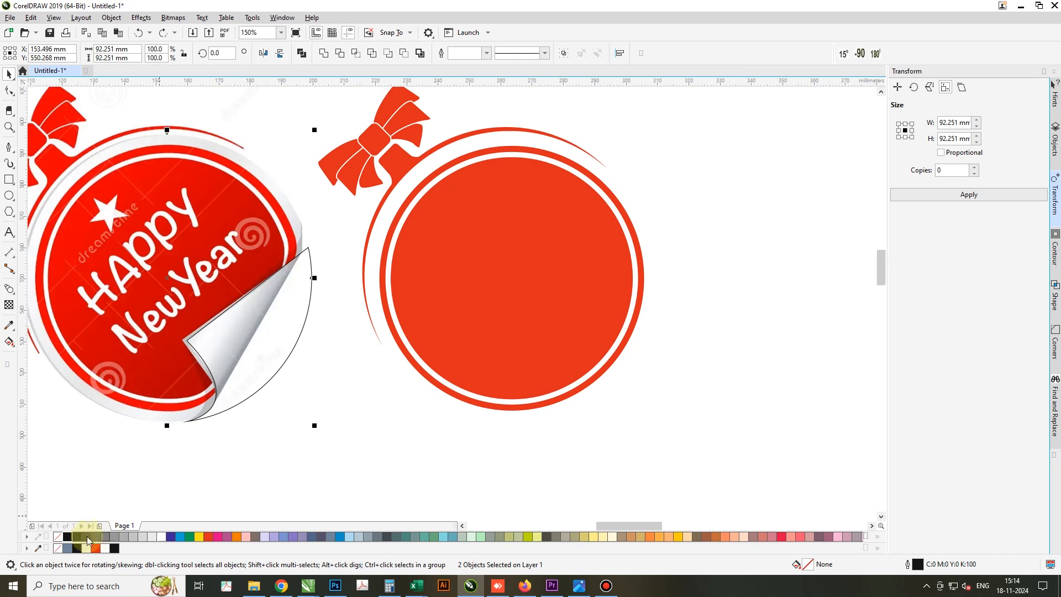
pyautogui.click(293, 450)
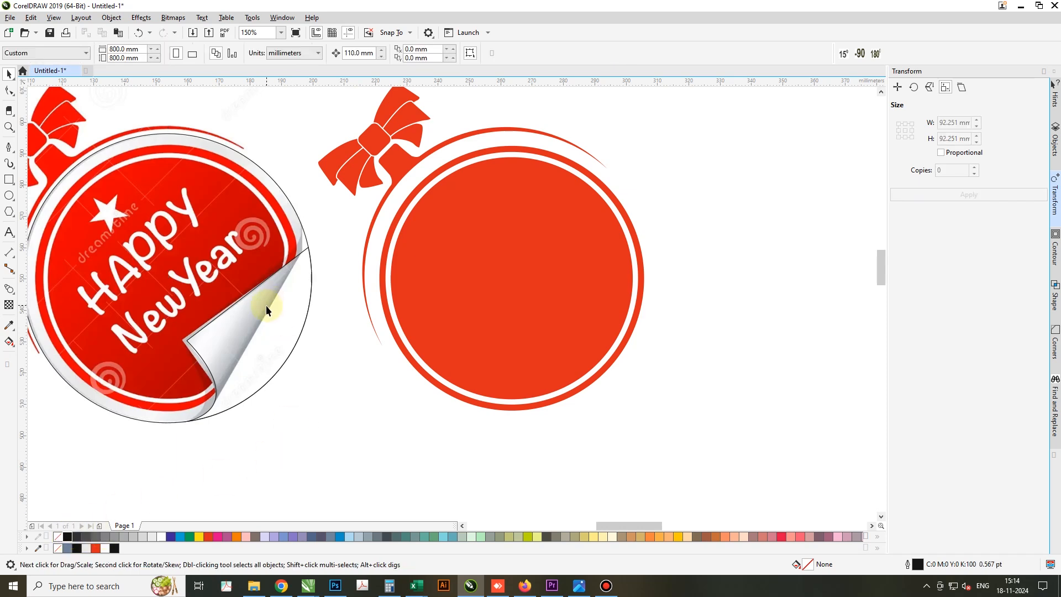
# Draw a closed Pen shape along the peeled corner's fold on the reference, enclosing the circle area outside the fold
pyautogui.click(9, 148)
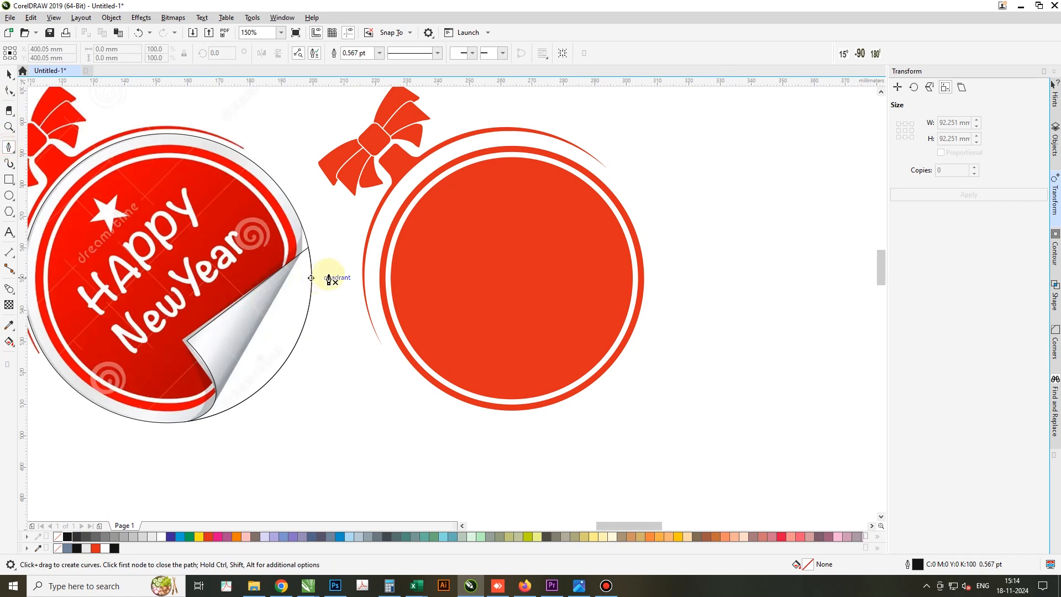
pyautogui.moveTo(307, 243); pyautogui.dragTo(303, 256)
pyautogui.click(300, 254)
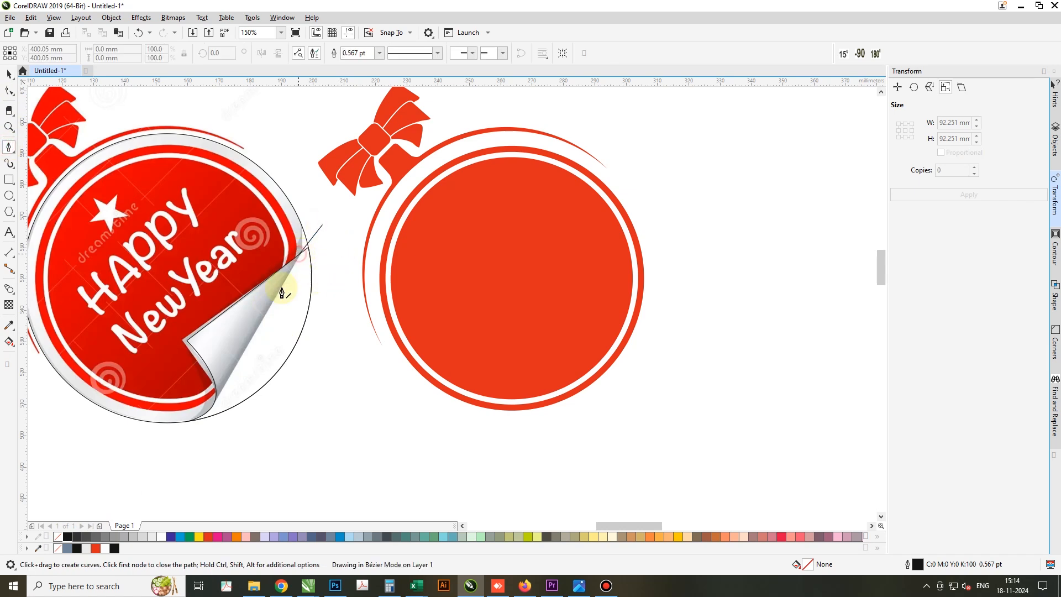
pyautogui.click(214, 403)
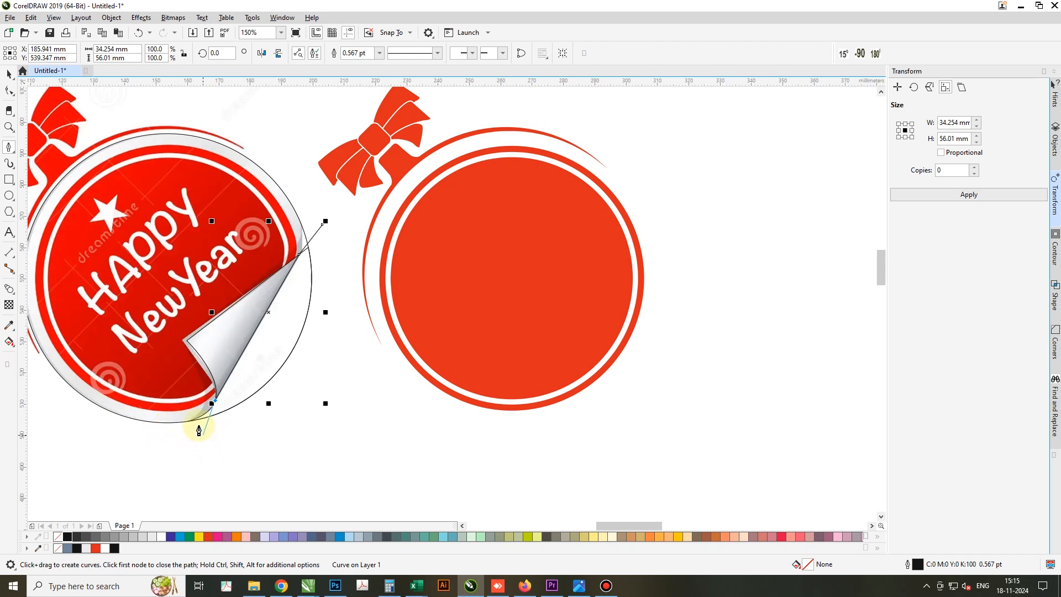
pyautogui.click(160, 414)
pyautogui.click(192, 457)
pyautogui.click(314, 445)
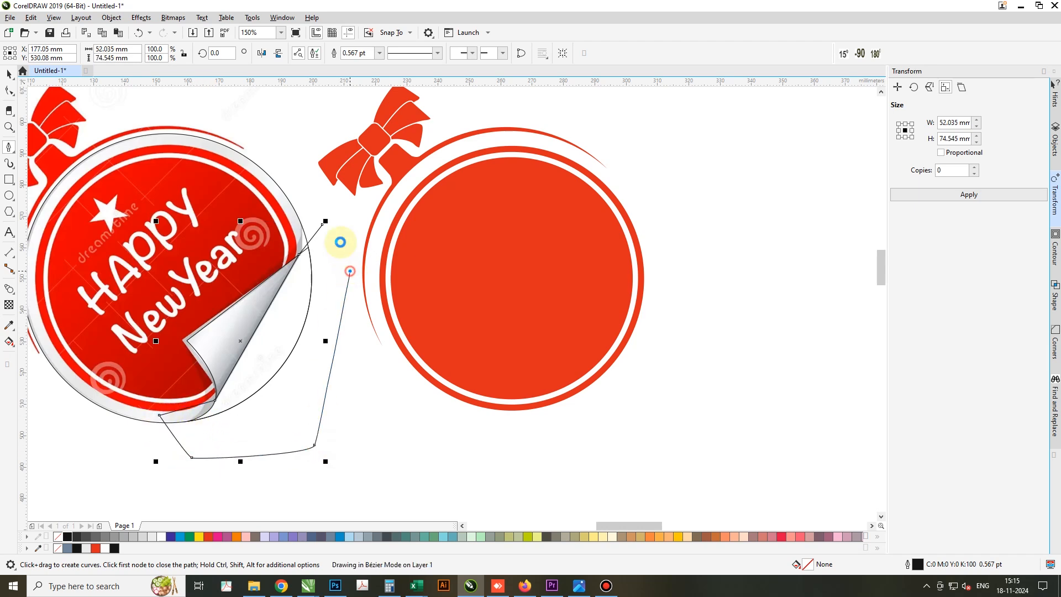
pyautogui.click(323, 224)
pyautogui.press('space')
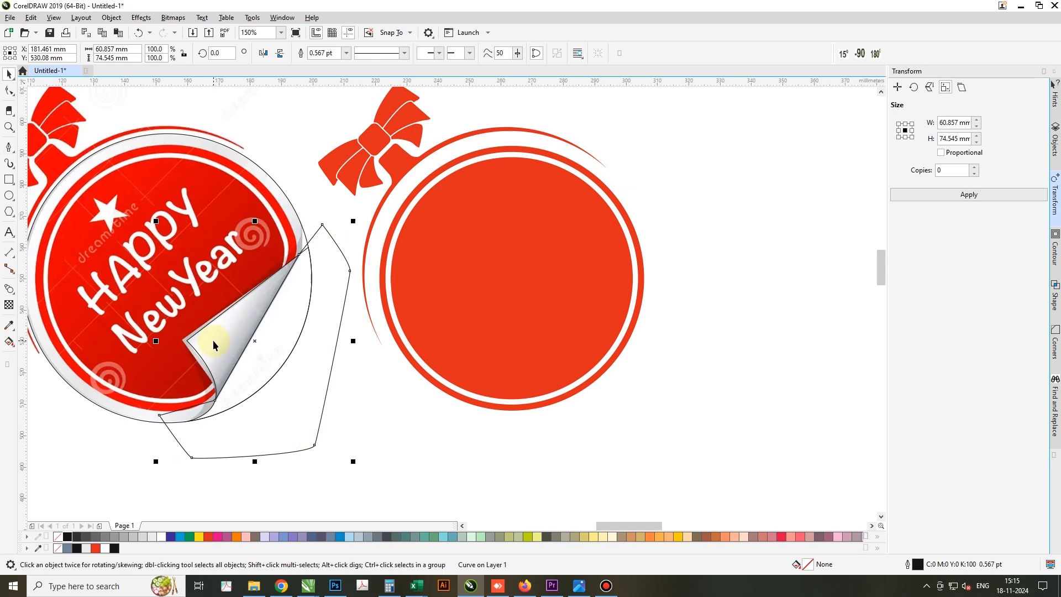
# Trim the peeled corner with the Pen shape, discarding the cutter, and move the corner 110 mm right onto the red circle
pyautogui.keyDown('shift'); pyautogui.click(214, 340); pyautogui.keyUp('shift')
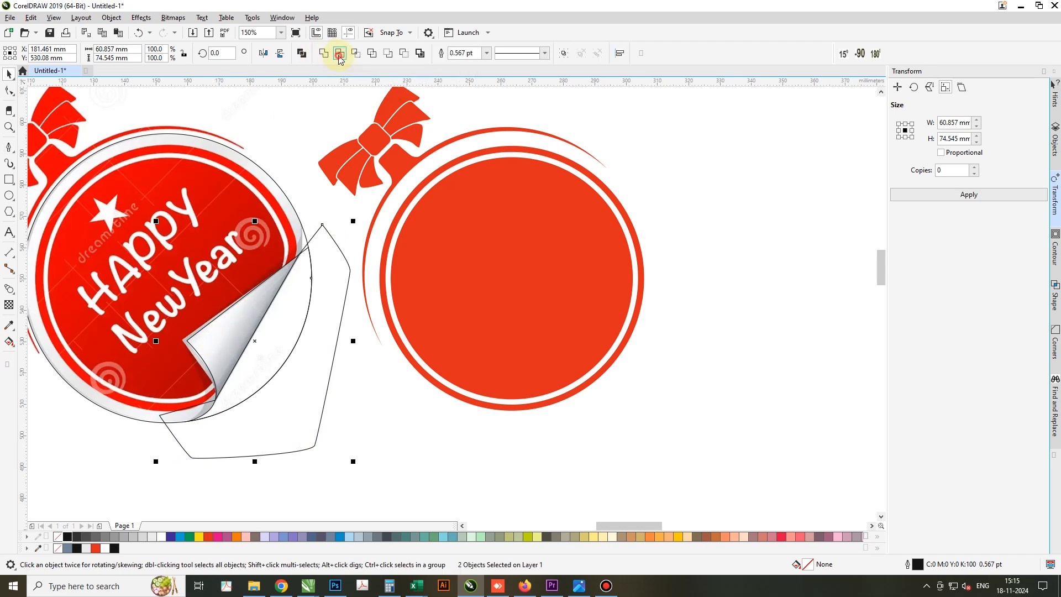
pyautogui.click(339, 55)
pyautogui.click(237, 336)
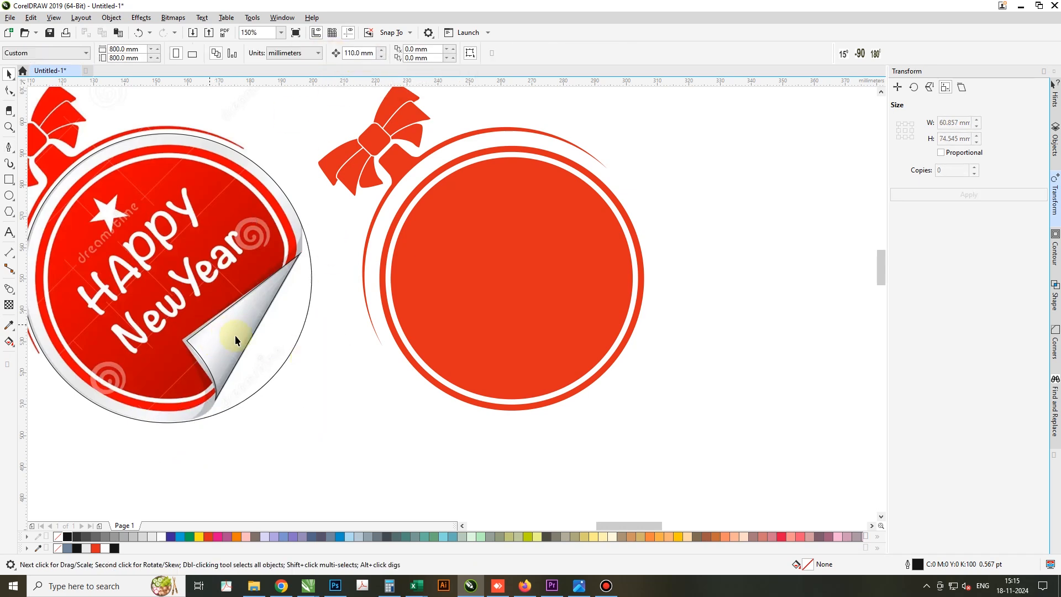
pyautogui.click(236, 336)
pyautogui.press('Right')
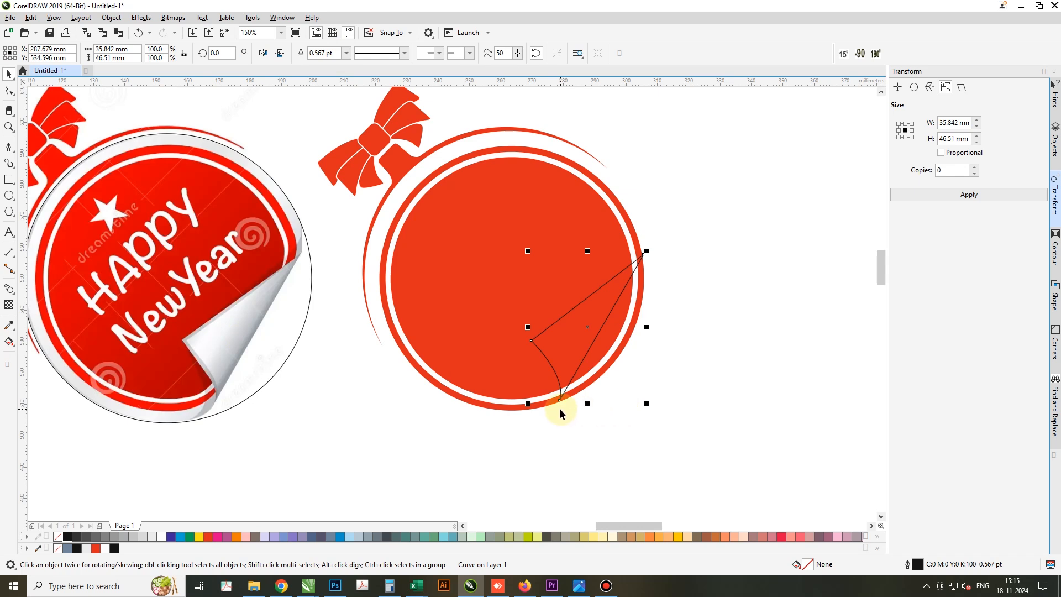
# Apply a linear fountain fill to the peeled corner, running from grey at the fold edge to white towards its inner tip
pyautogui.press('g')
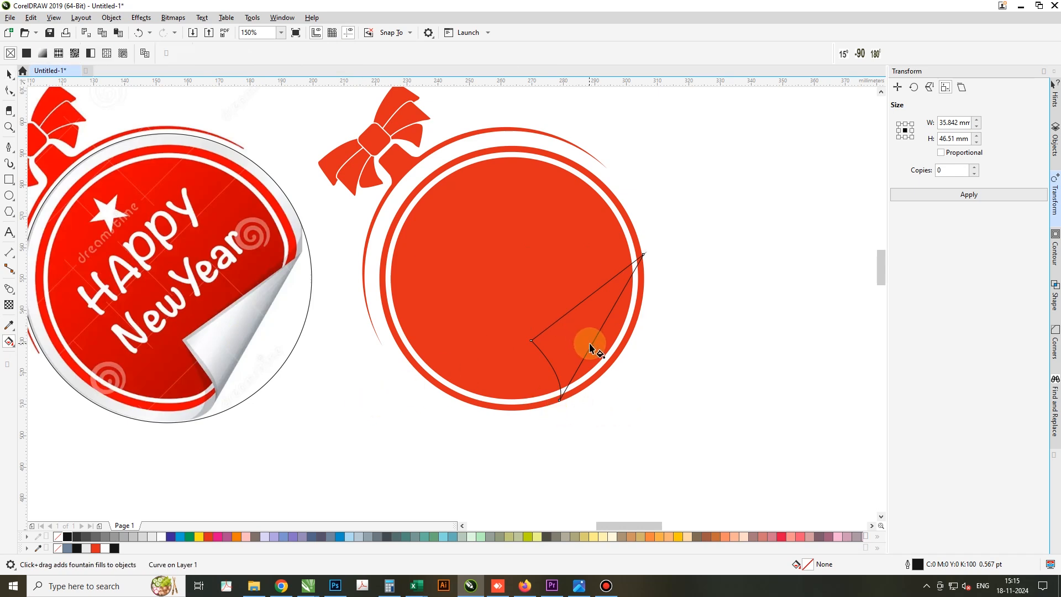
pyautogui.moveTo(593, 345); pyautogui.dragTo(555, 322)
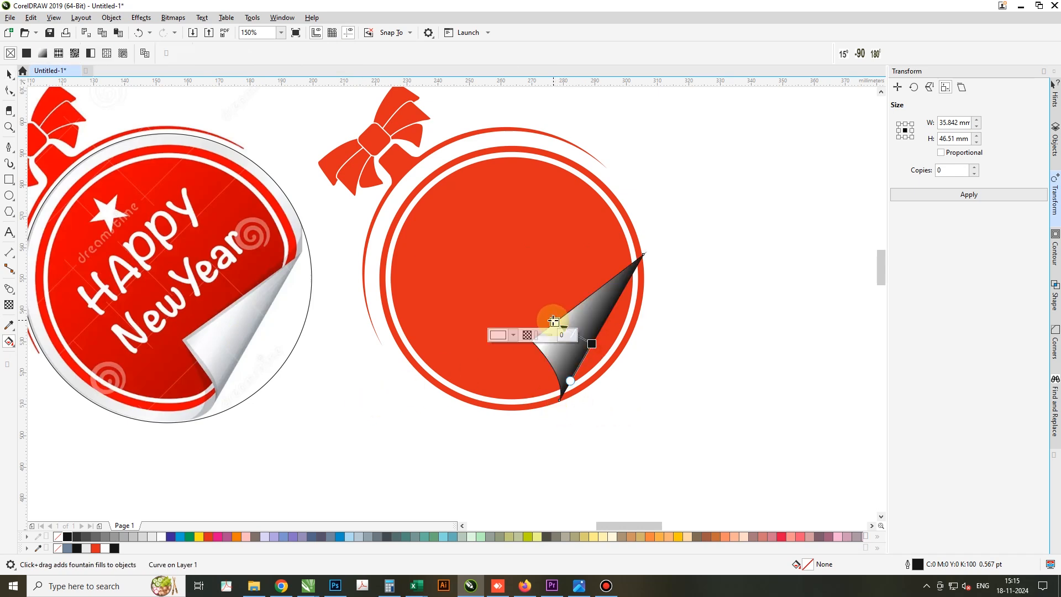
pyautogui.click(593, 343)
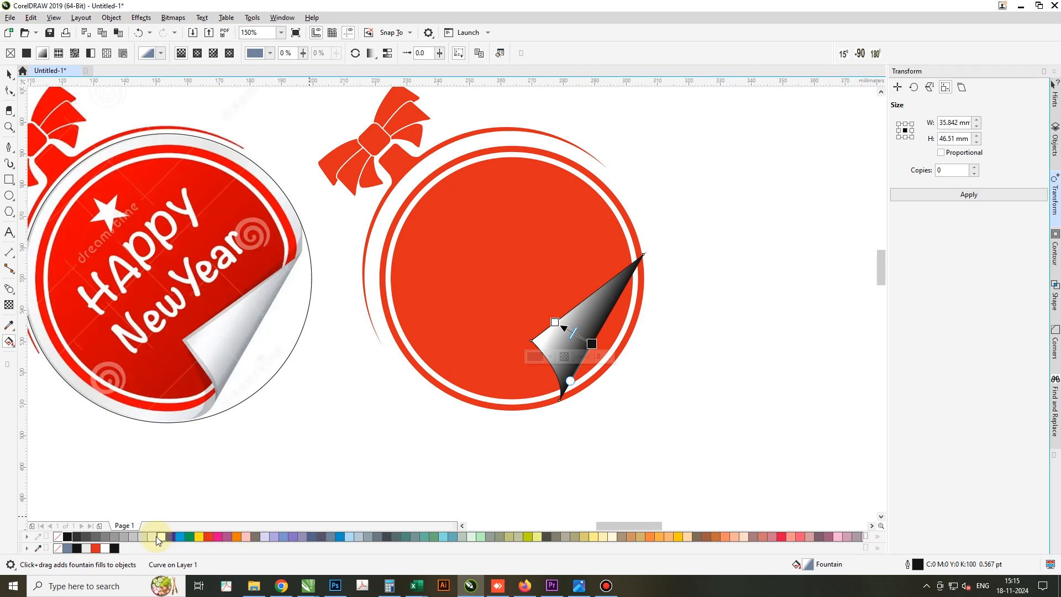
pyautogui.click(136, 536)
pyautogui.click(124, 537)
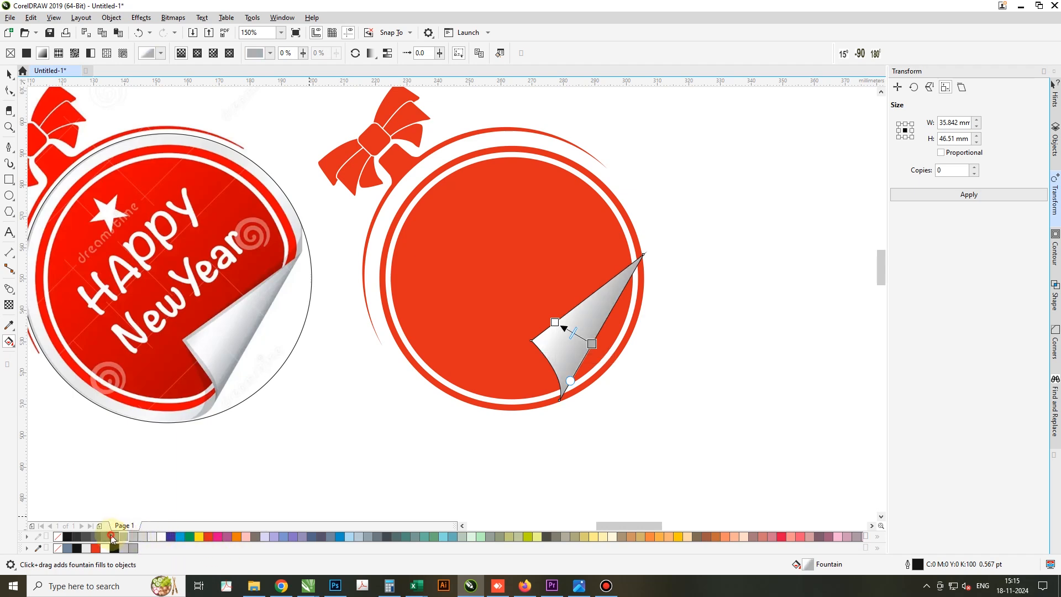
pyautogui.click(114, 536)
pyautogui.click(556, 322)
pyautogui.moveTo(556, 322)
pyautogui.mouseDown()
pyautogui.moveTo(545, 331)
pyautogui.moveTo(569, 332)
pyautogui.mouseUp()
pyautogui.press('space')
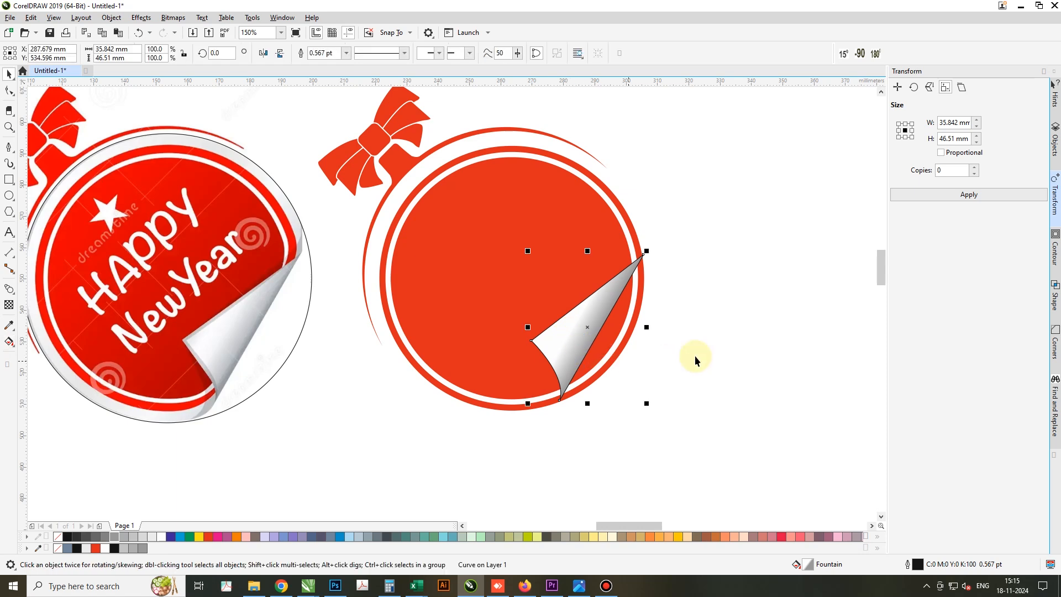
# Draw a closed Pen shape, about 77 by 70 mm, passing behind the peeled corner's tips and covering the sticker area outside the fold
pyautogui.click(728, 349)
pyautogui.click(9, 147)
pyautogui.click(704, 254)
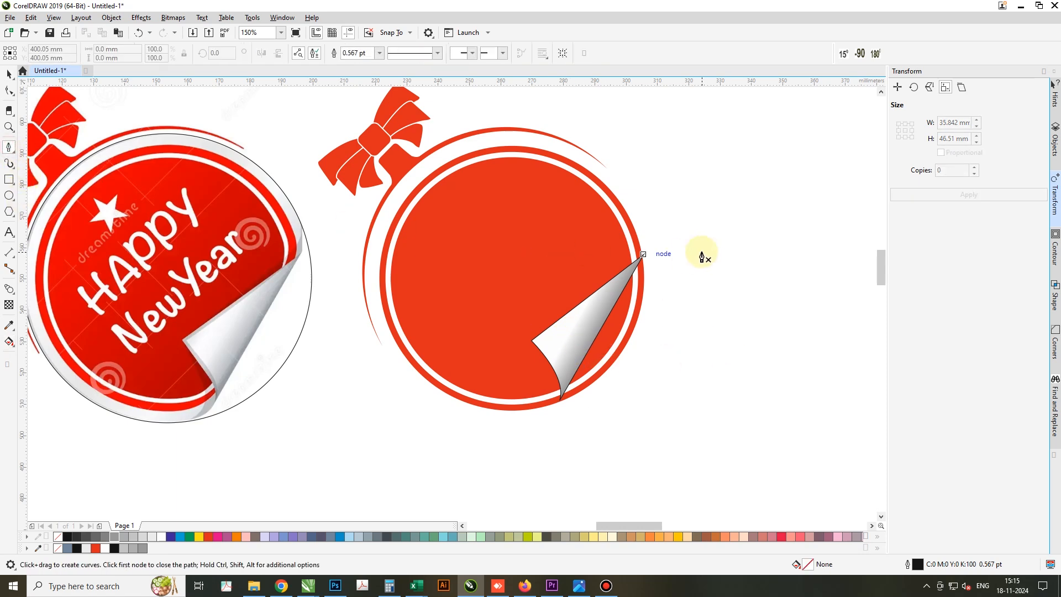
pyautogui.click(640, 255)
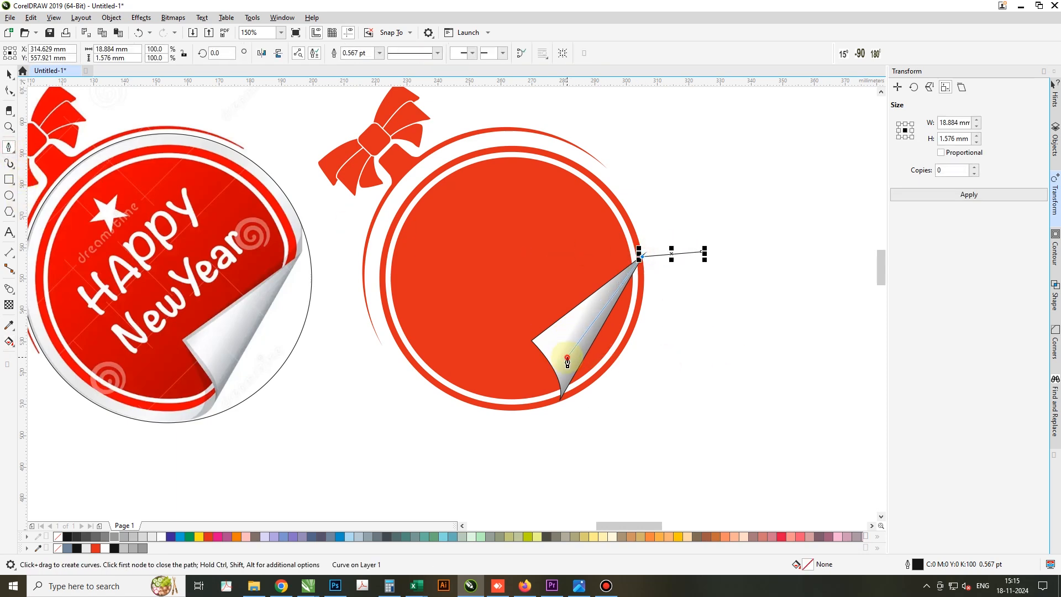
pyautogui.click(568, 358)
pyautogui.click(560, 401)
pyautogui.click(576, 470)
pyautogui.click(801, 415)
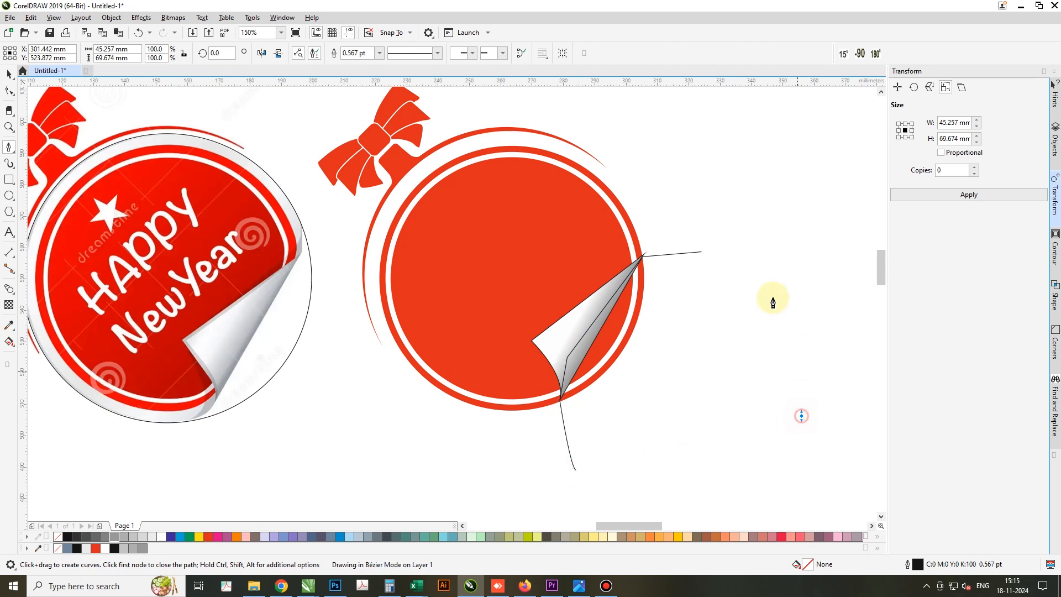
pyautogui.click(699, 254)
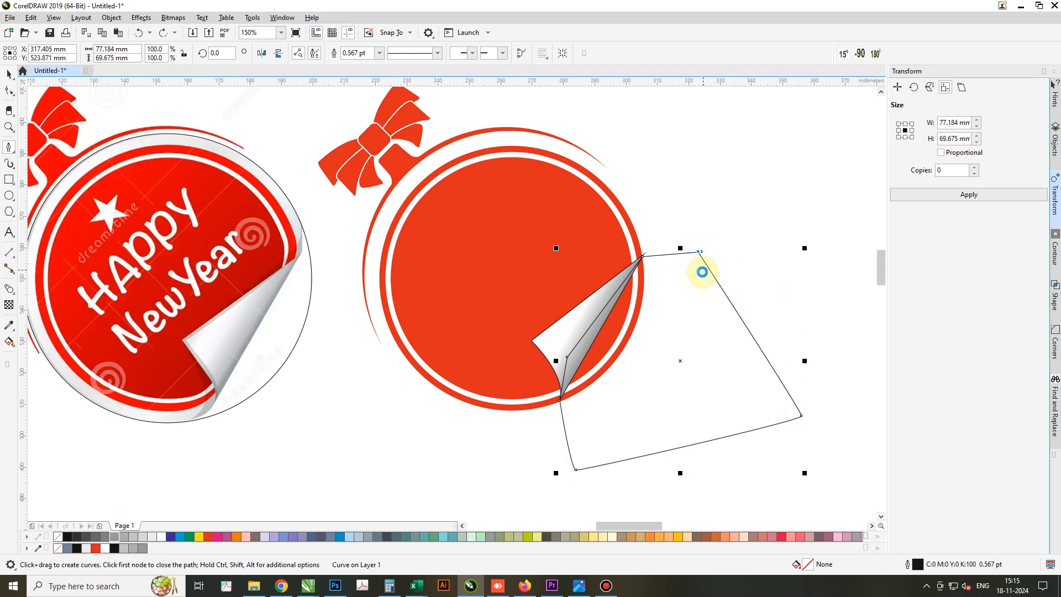
pyautogui.press('space')
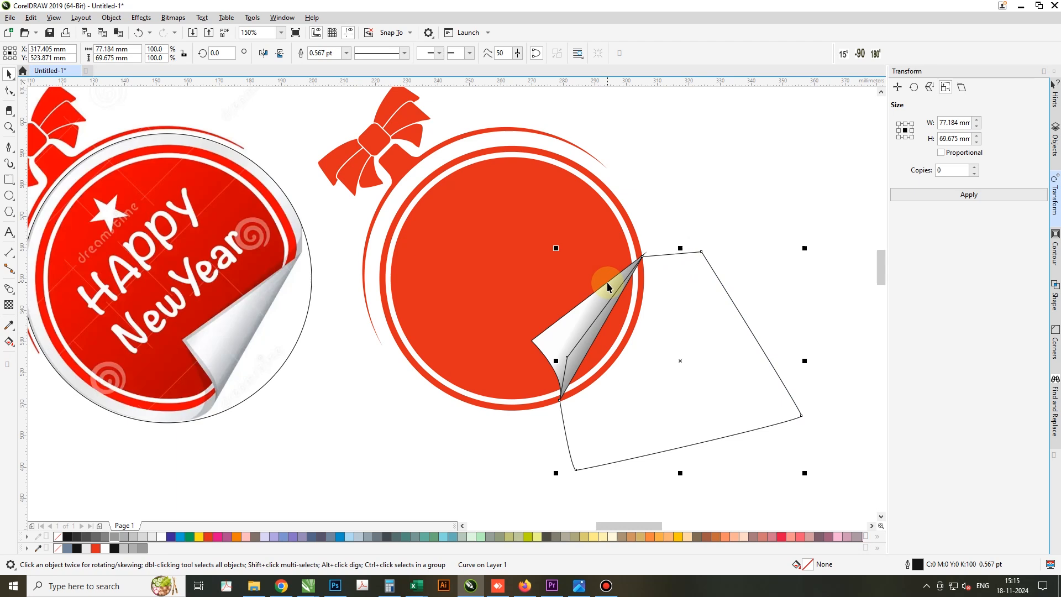
# Trim the outer red ring and the inner red circle with the Pen shape, and delete the shape
pyautogui.keyDown('shift'); pyautogui.click(623, 209); pyautogui.keyUp('shift')
pyautogui.click(339, 54)
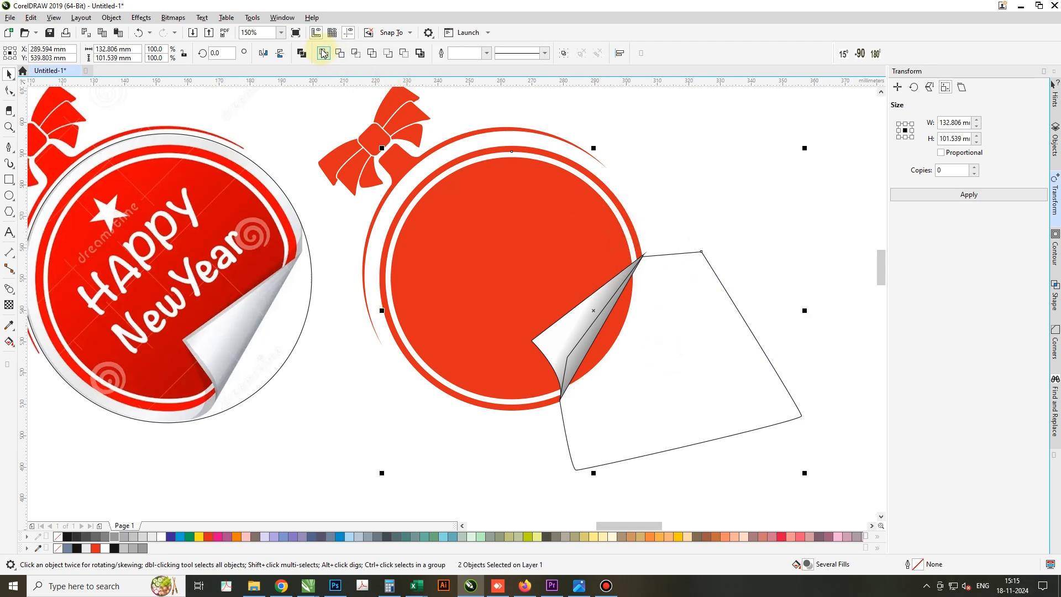
pyautogui.click(701, 336)
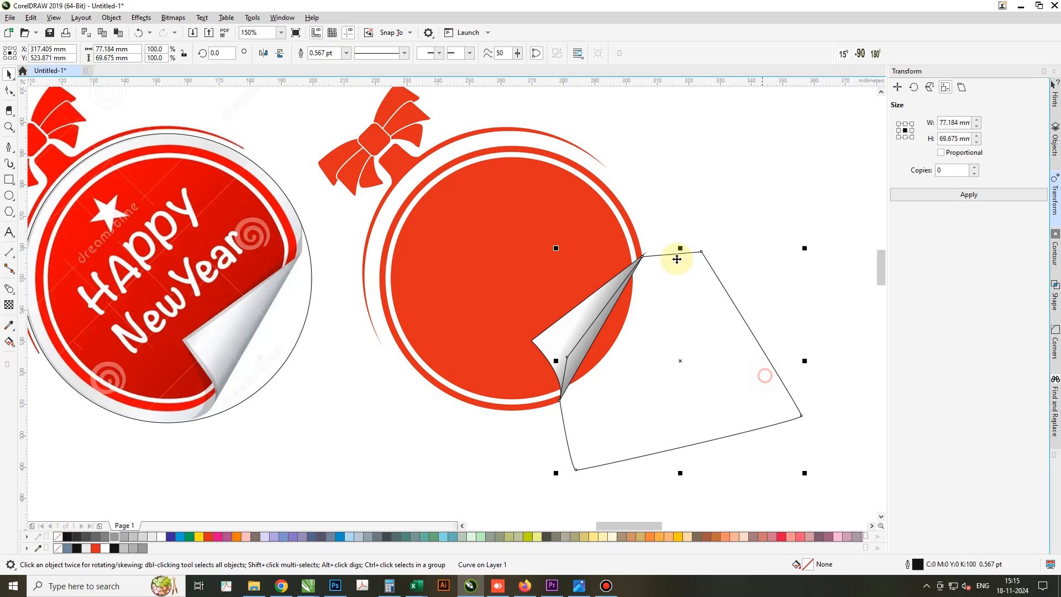
pyautogui.keyDown('shift'); pyautogui.click(595, 238); pyautogui.keyUp('shift')
pyautogui.click(344, 55)
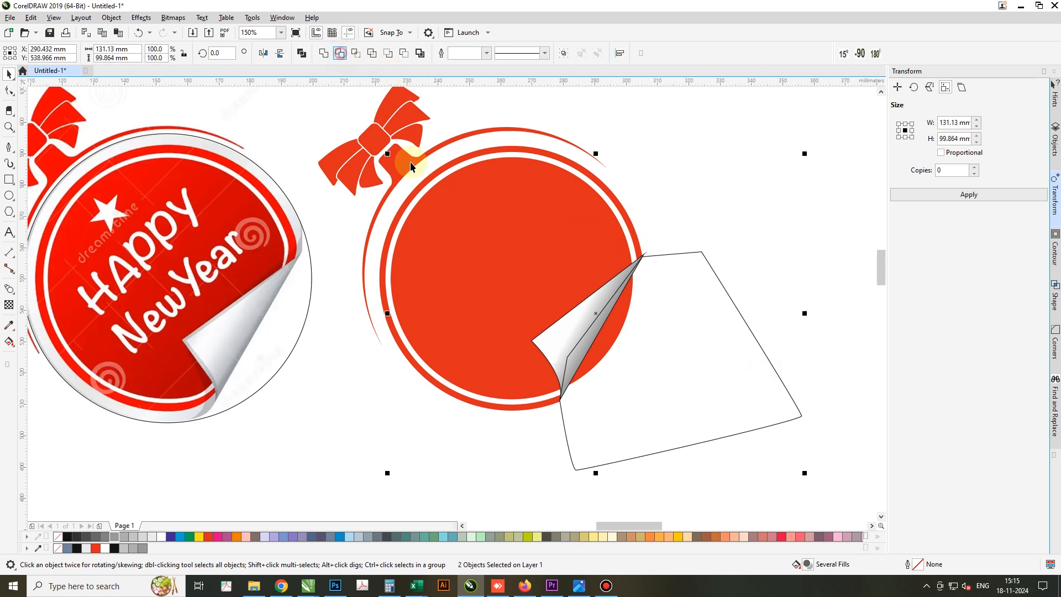
pyautogui.click(689, 340)
pyautogui.press('Delete')
# Remove the outline from the gradient-filled peeled corner
pyautogui.click(604, 336)
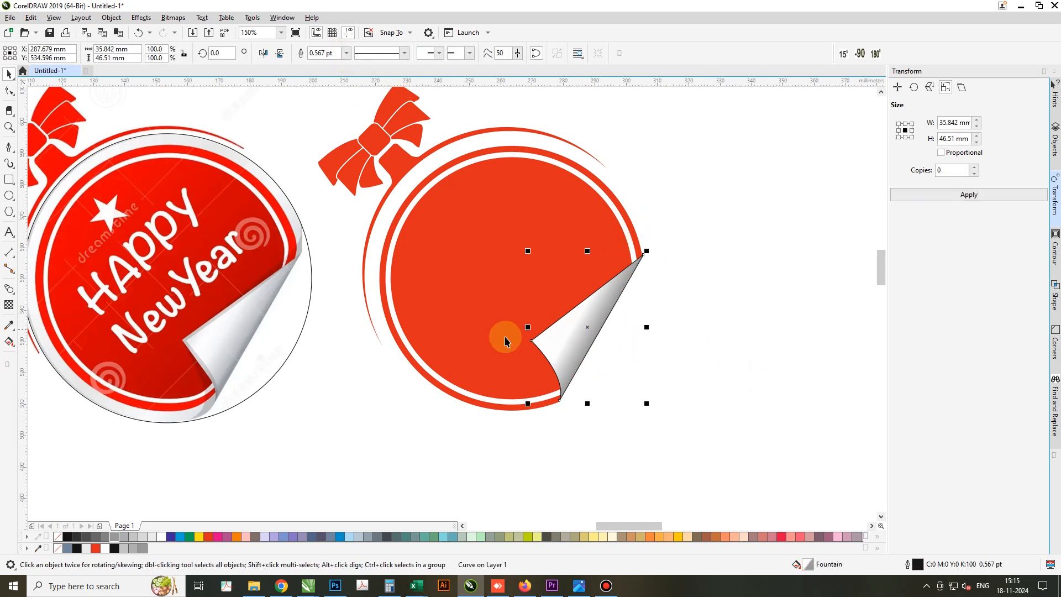
pyautogui.rightClick(56, 537)
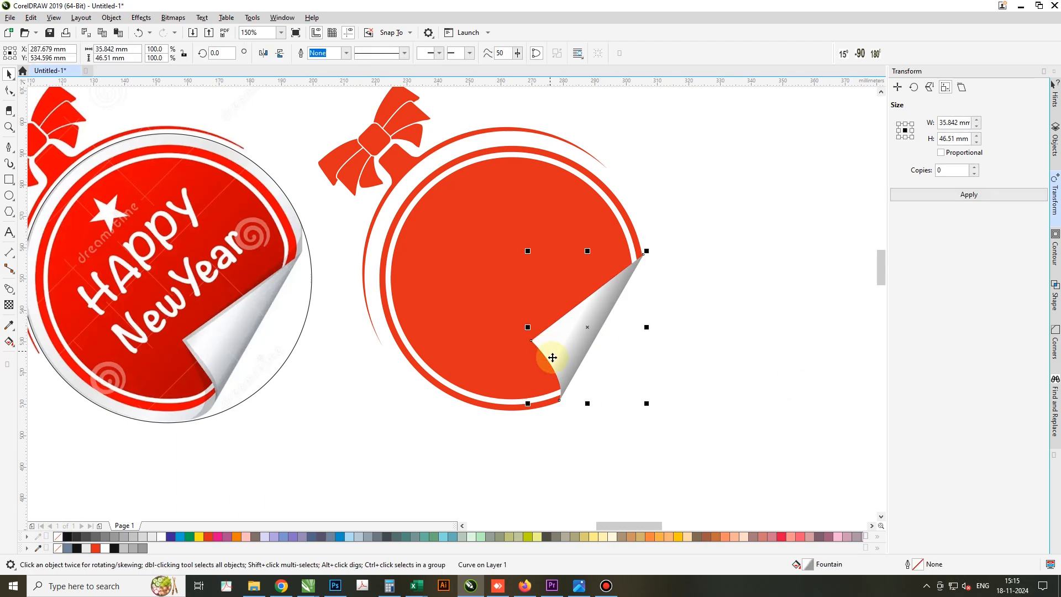
pyautogui.click(611, 410)
# Duplicate the peeled corner slightly to the left and move the copy's upper tip node onto the original's upper tip
pyautogui.click(565, 342)
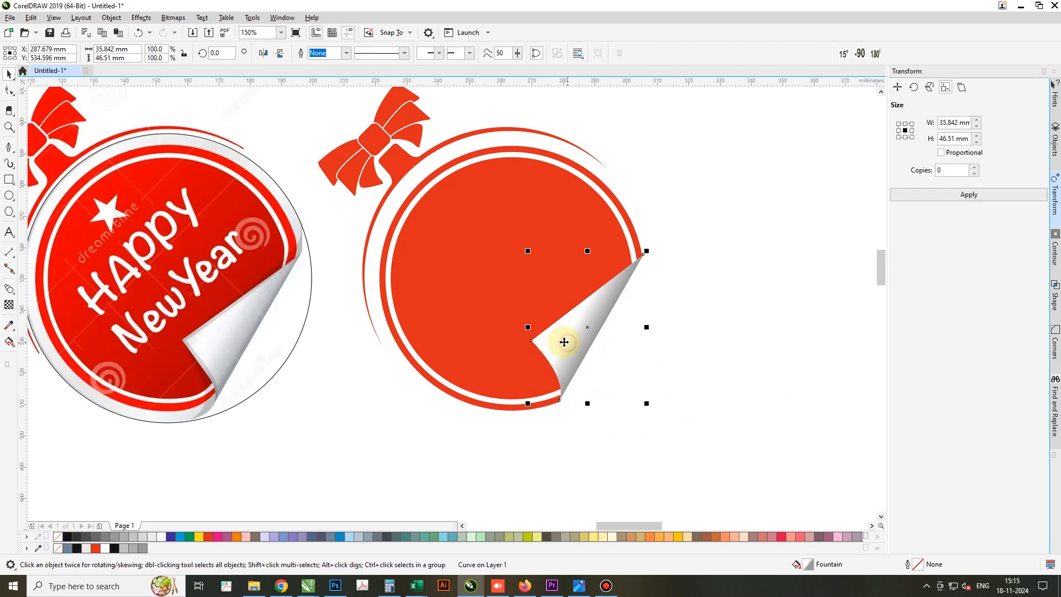
pyautogui.moveTo(558, 343); pyautogui.dragTo(555, 347)
pyautogui.doubleClick(556, 347)
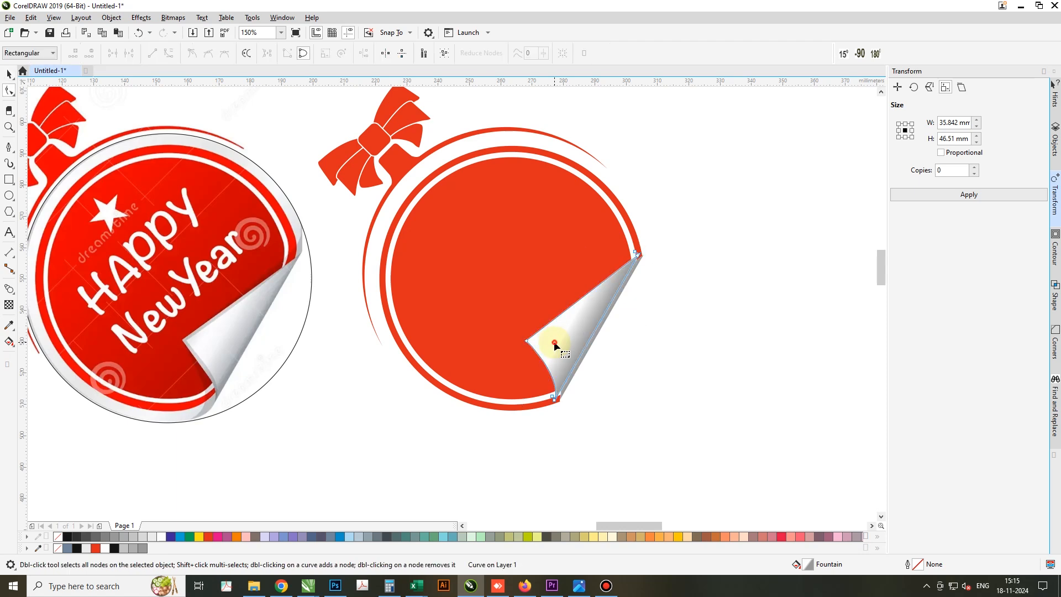
pyautogui.moveTo(636, 252); pyautogui.dragTo(643, 255)
pyautogui.press('space')
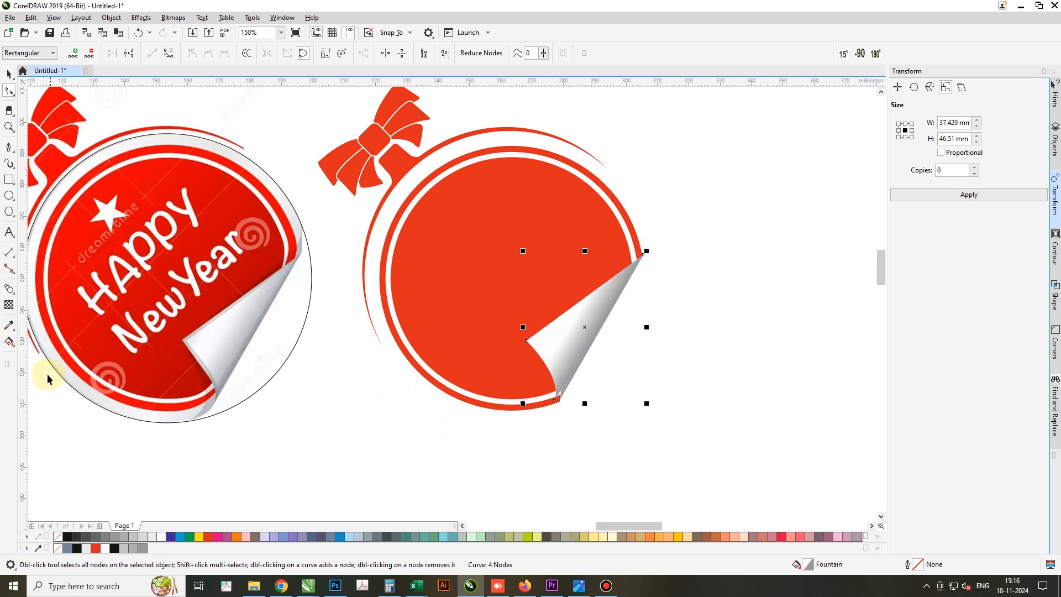
# Set the transparency merge mode of the duplicated corner to Multiply
pyautogui.click(9, 305)
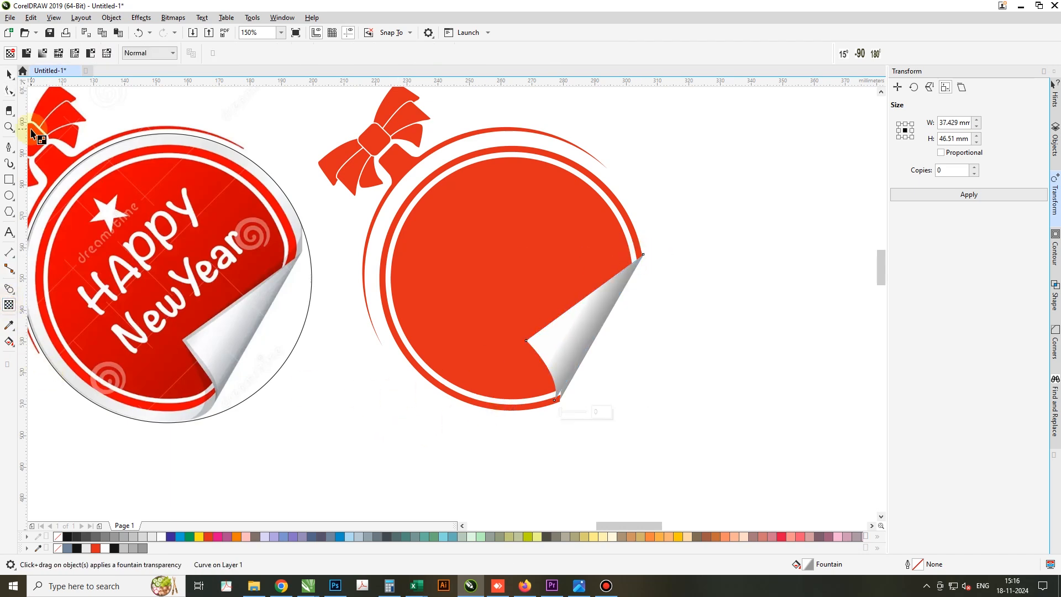
pyautogui.click(146, 53)
pyautogui.click(138, 110)
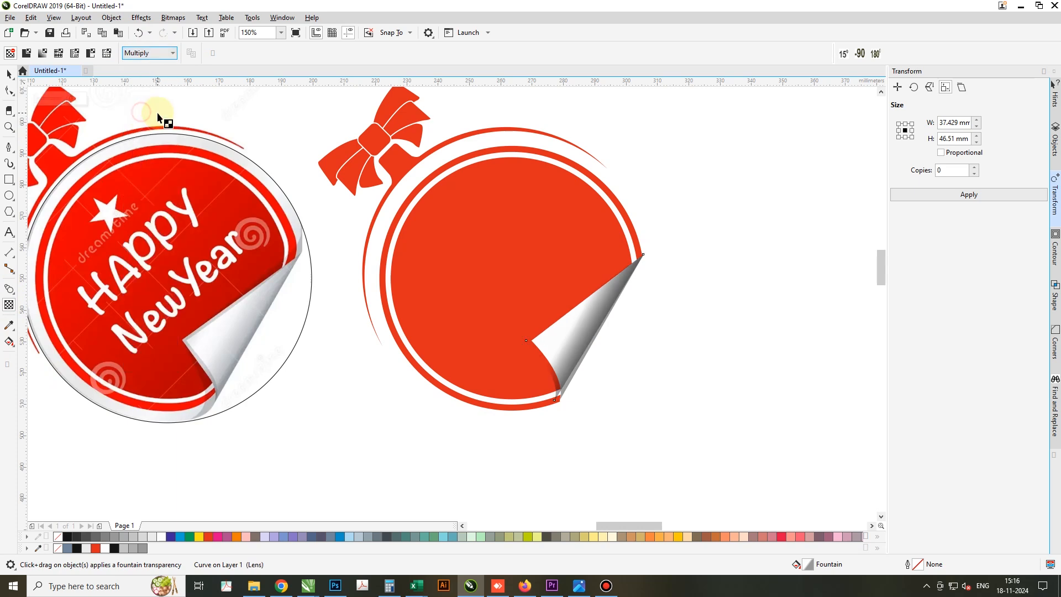
pyautogui.click(147, 52)
pyautogui.click(7, 75)
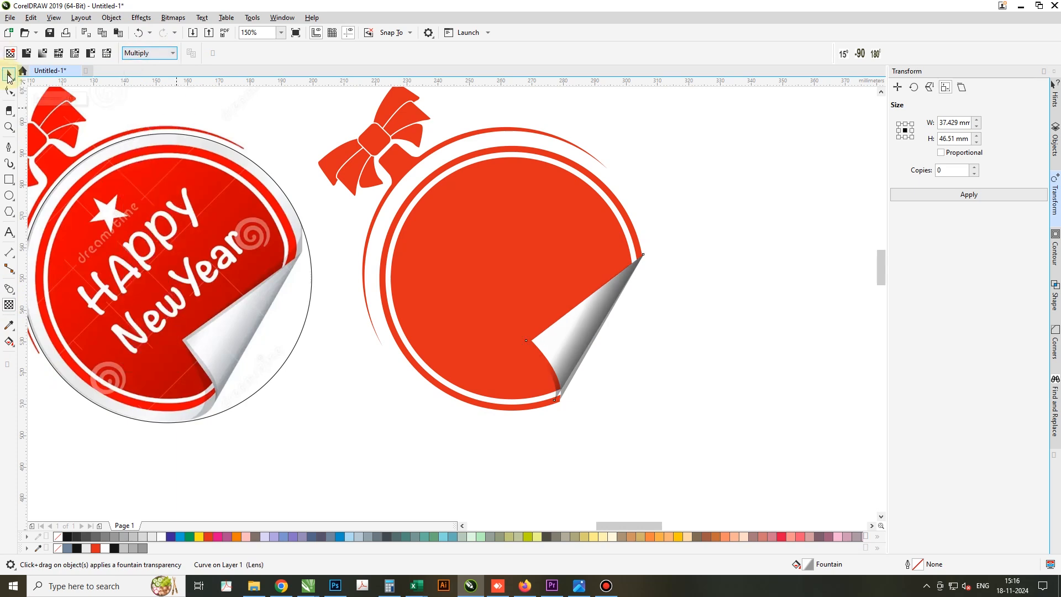
# Fill the duplicated corner with 40% Black and bring the original gradient corner to the front
pyautogui.click(8, 75)
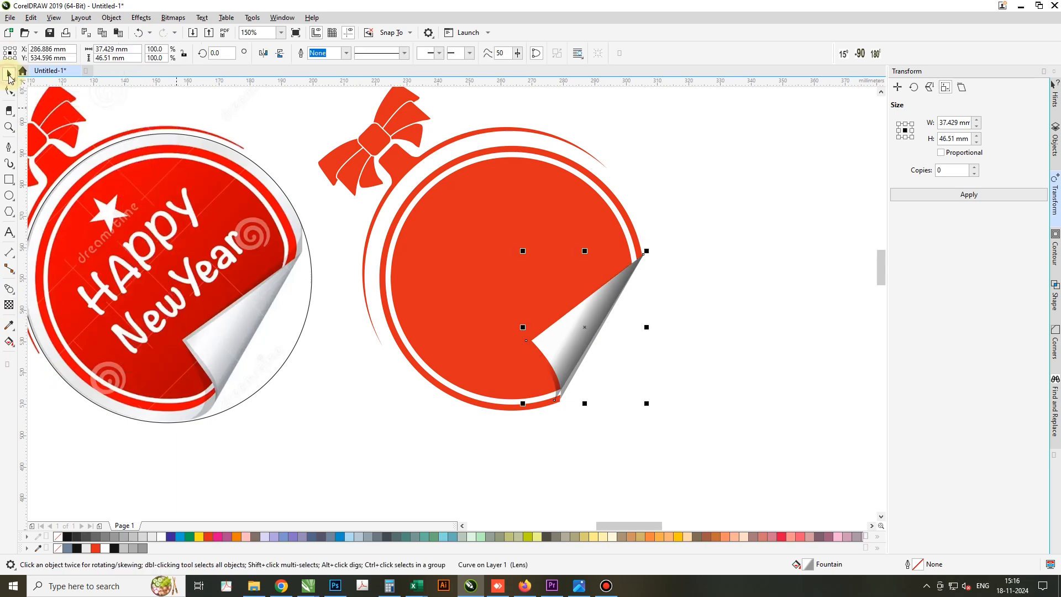
pyautogui.click(128, 538)
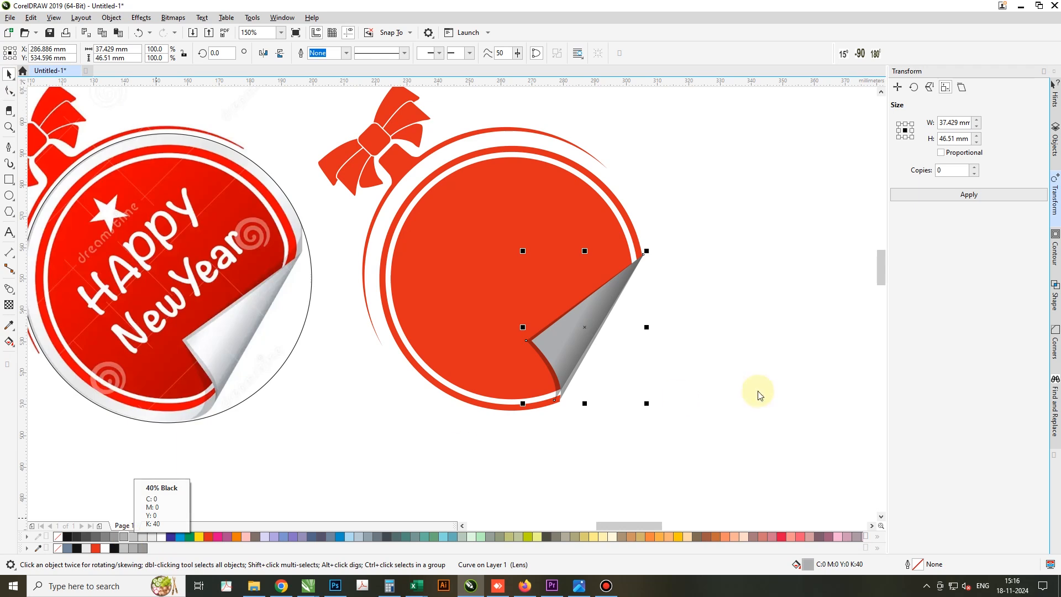
pyautogui.keyDown('alt'); pyautogui.click(576, 342); pyautogui.keyUp('alt')
pyautogui.hotkey('shift', 'pageup')
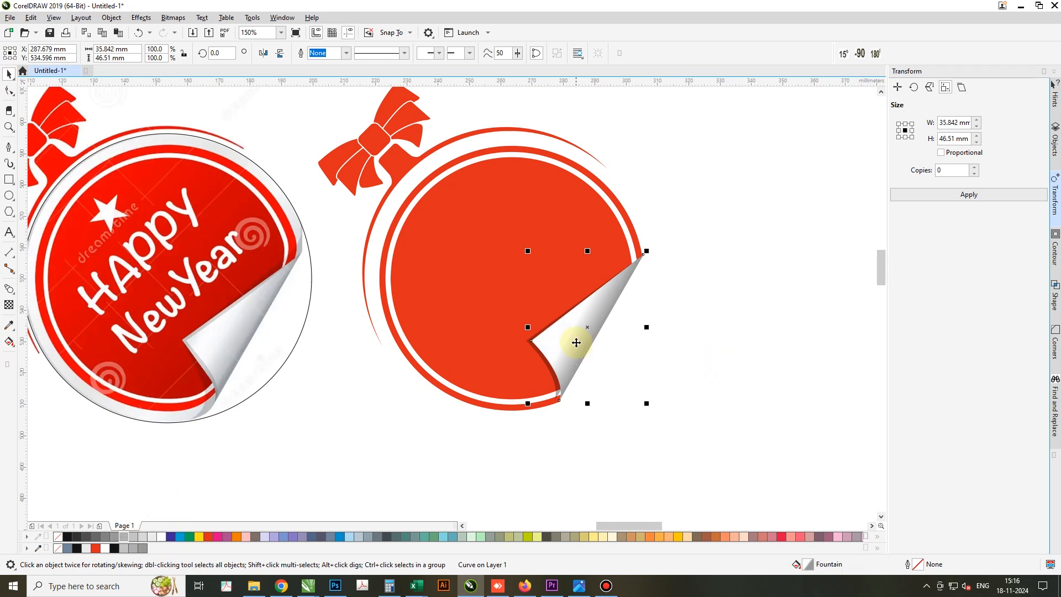
pyautogui.click(616, 410)
# Move the gradient corner's lower tip node onto the red disc's lower cut end and tuck the disc's adjacent node under the peeled corner
pyautogui.scroll(3, 555, 392)
pyautogui.click(560, 397)
pyautogui.press('F10')
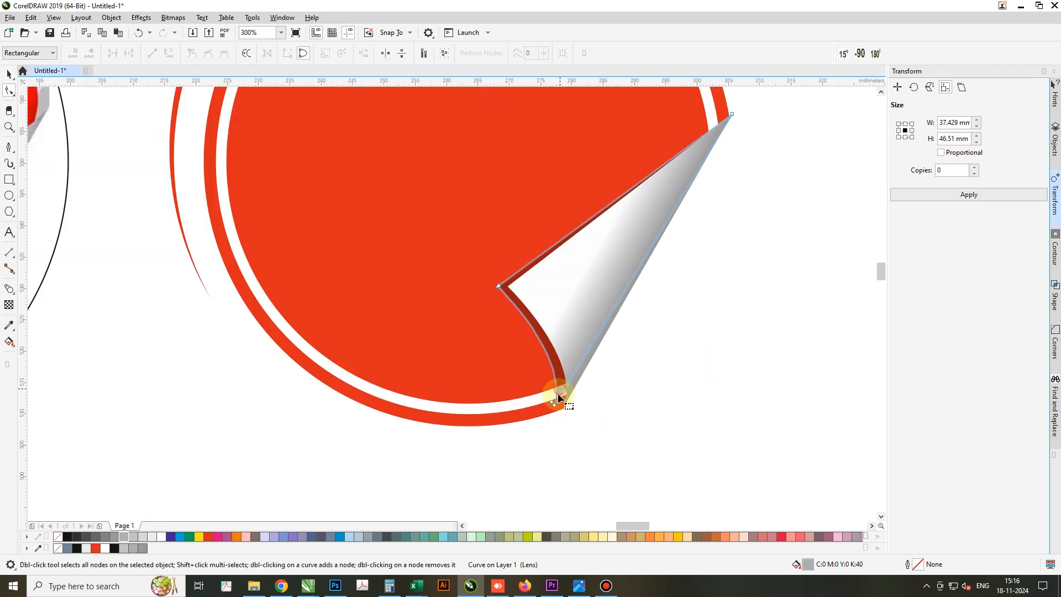
pyautogui.scroll(3, 557, 406)
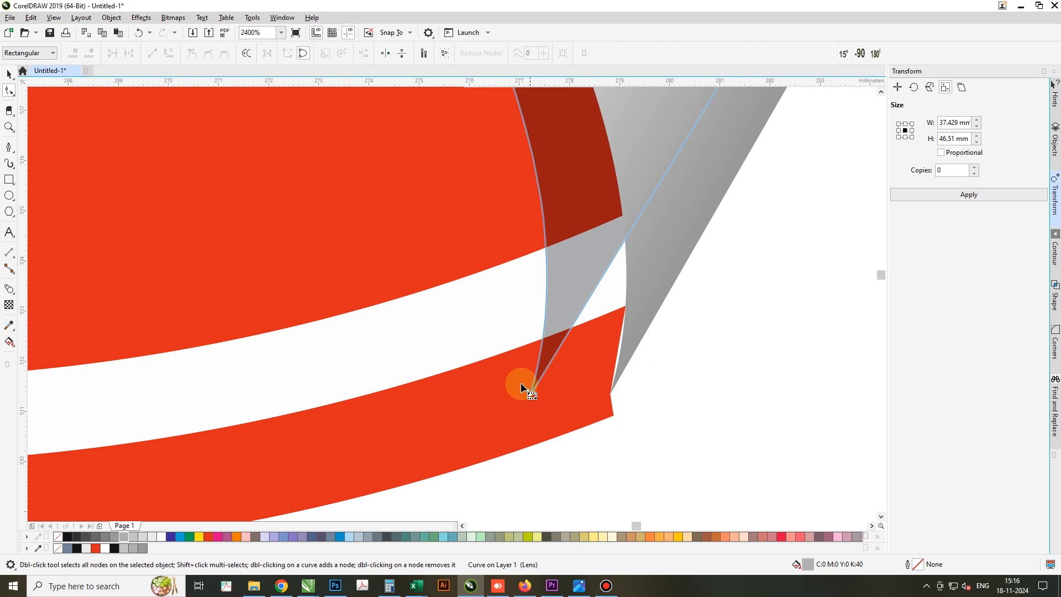
pyautogui.click(608, 385)
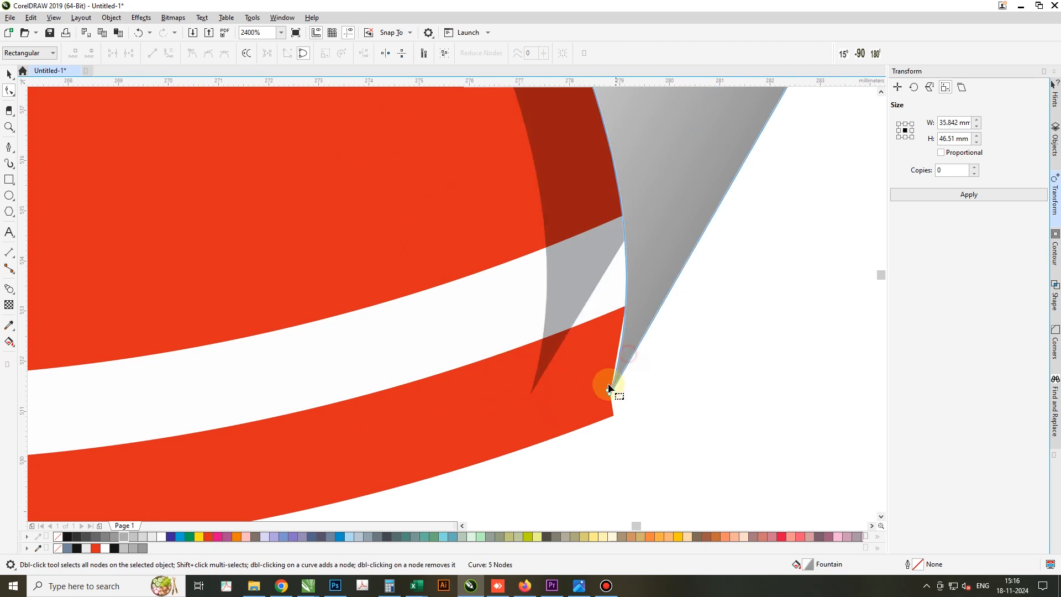
pyautogui.moveTo(609, 395); pyautogui.dragTo(613, 416)
pyautogui.hotkey('ctrl', 'z')
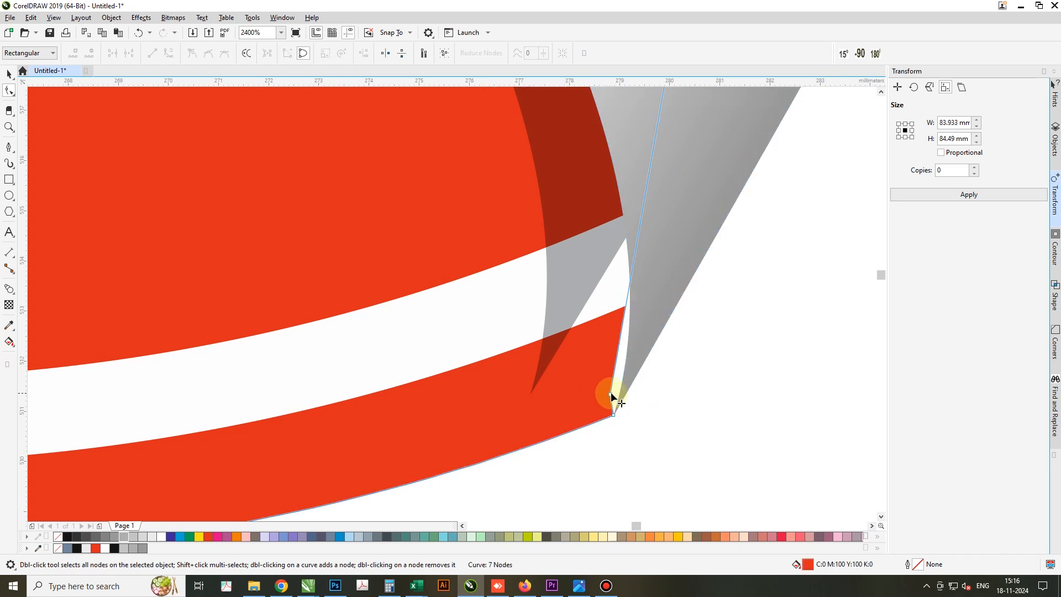
pyautogui.click(610, 395)
pyautogui.moveTo(633, 373); pyautogui.dragTo(633, 367)
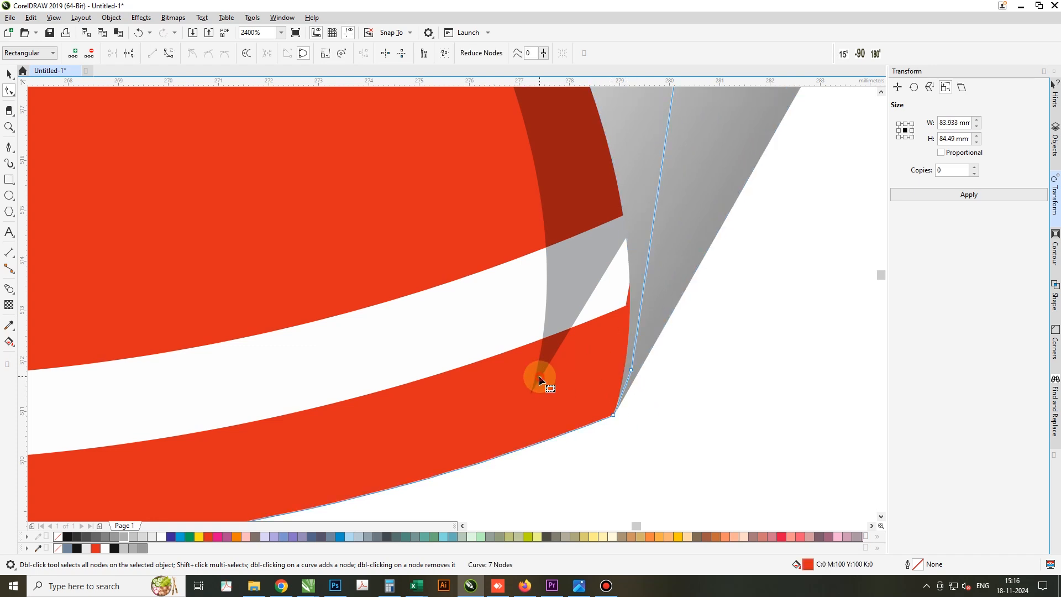
# Move the lower tip node of the dark shadow shape onto the gradient corner's lower tip and deselect everything
pyautogui.click(539, 377)
pyautogui.moveTo(530, 396); pyautogui.dragTo(612, 415)
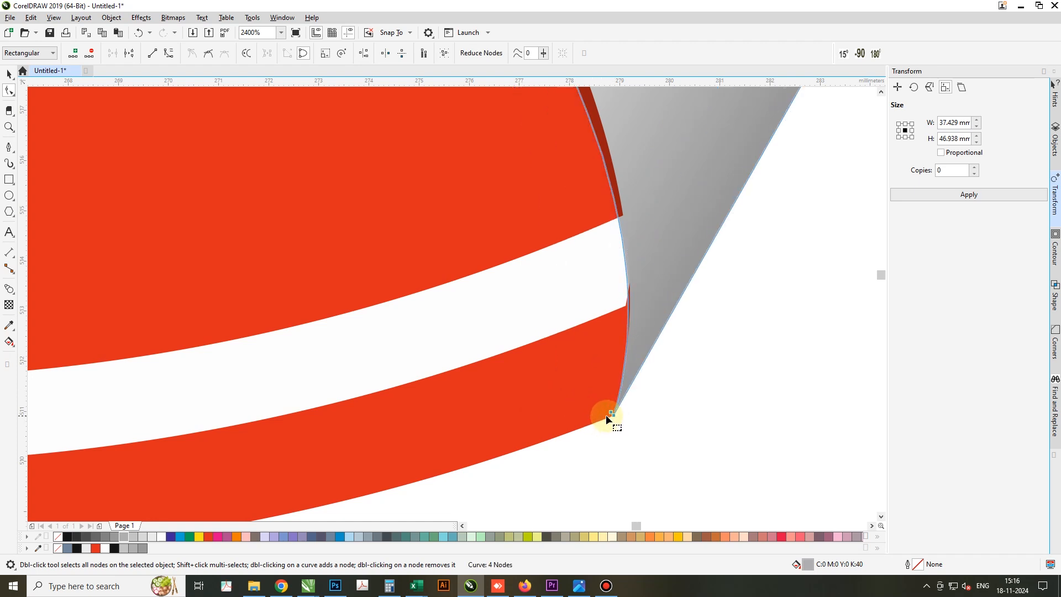
pyautogui.click(613, 431)
pyautogui.click(609, 412)
pyautogui.scroll(-2, 565, 440)
pyautogui.click(624, 444)
pyautogui.moveTo(421, 249); pyautogui.dragTo(421, 250)
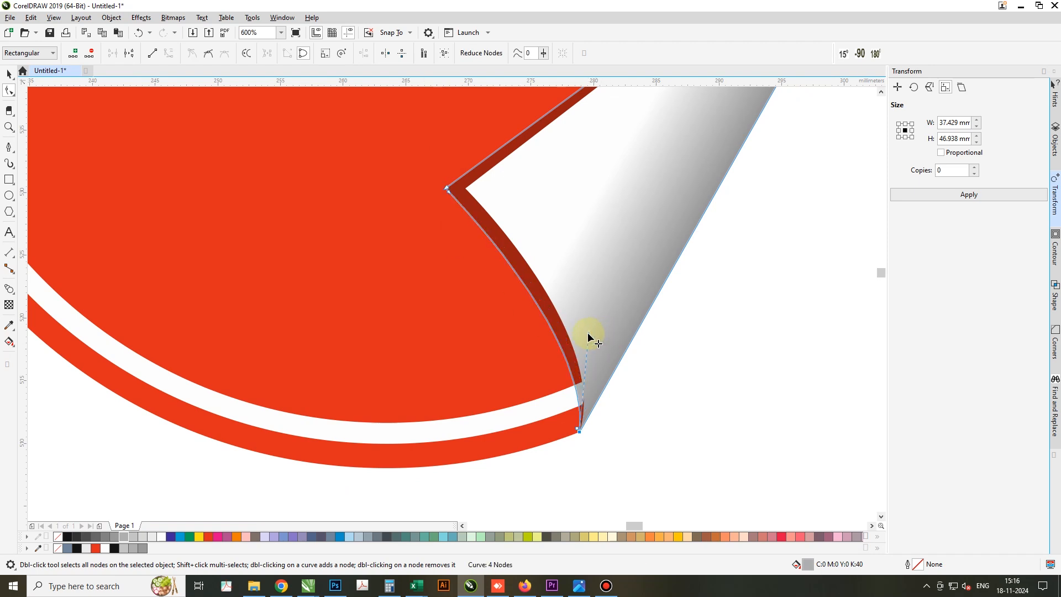
pyautogui.scroll(-1, 589, 333)
pyautogui.press('space')
pyautogui.click(639, 413)
pyautogui.scroll(-2, 639, 412)
pyautogui.click(684, 444)
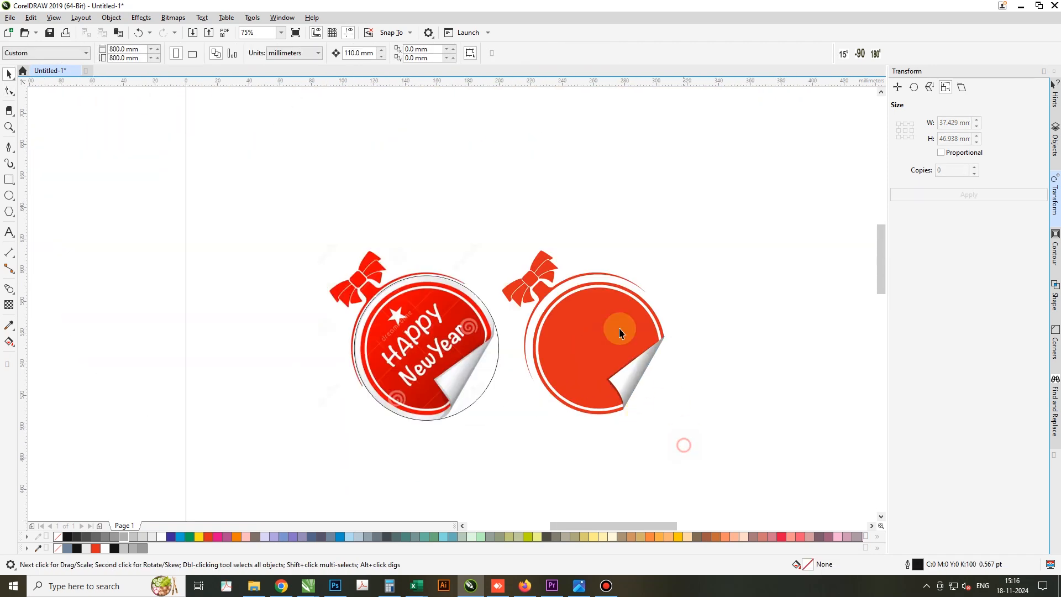